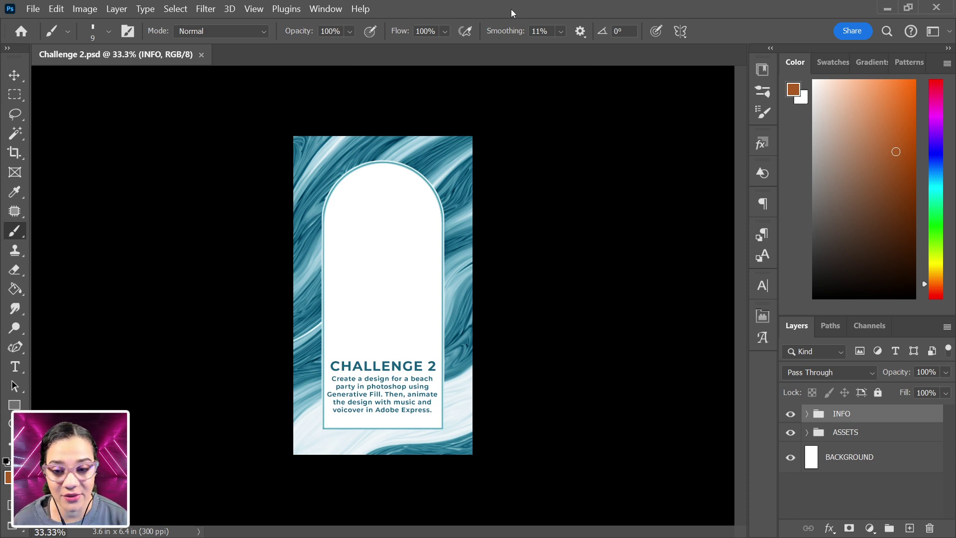
Step: Examine the challenge brief in the lower part of the poster and the text layers inside the INFO group
{"action": "key", "text": "ctrl+plus"}
{"action": "key", "text": "ctrl+plus"}
{"action": "key", "text": "ctrl+plus"}
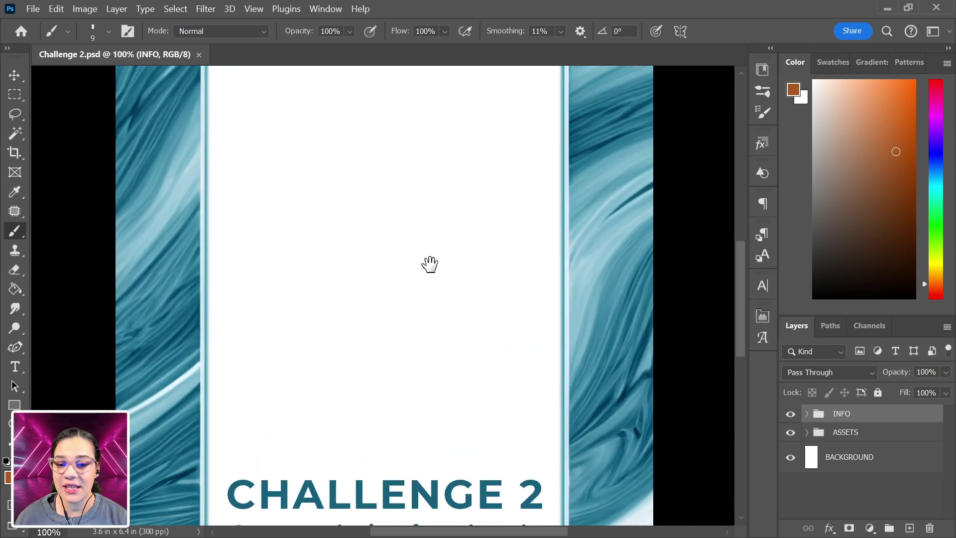
{"action": "left_click_drag", "start_coordinate": [429, 264], "coordinate": [429, 51]}
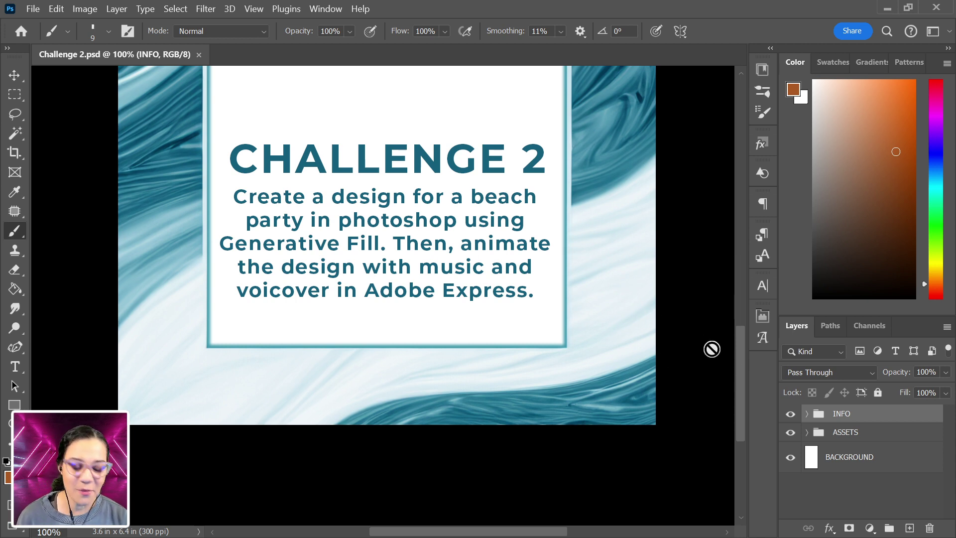
{"action": "left_click", "coordinate": [792, 415]}
{"action": "left_click", "coordinate": [791, 415]}
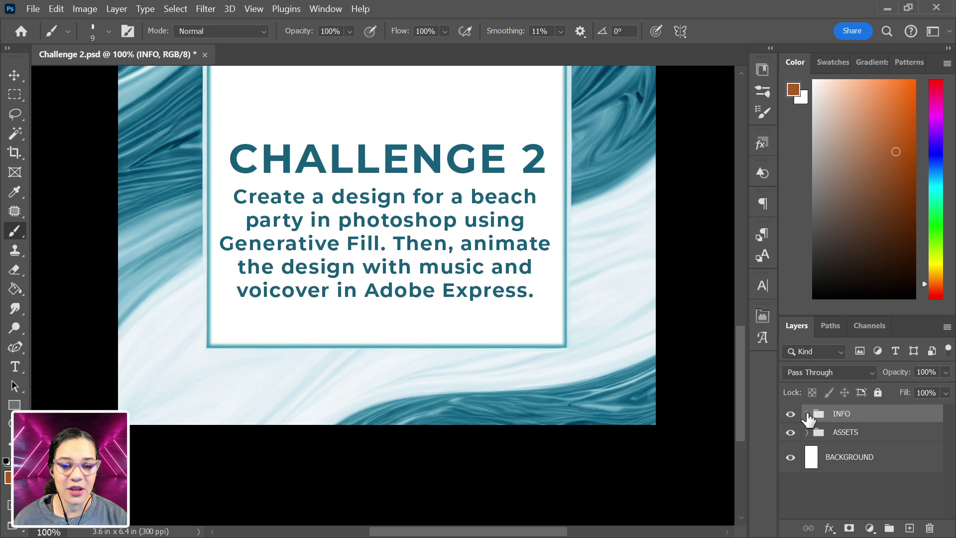
{"action": "left_click", "coordinate": [807, 418]}
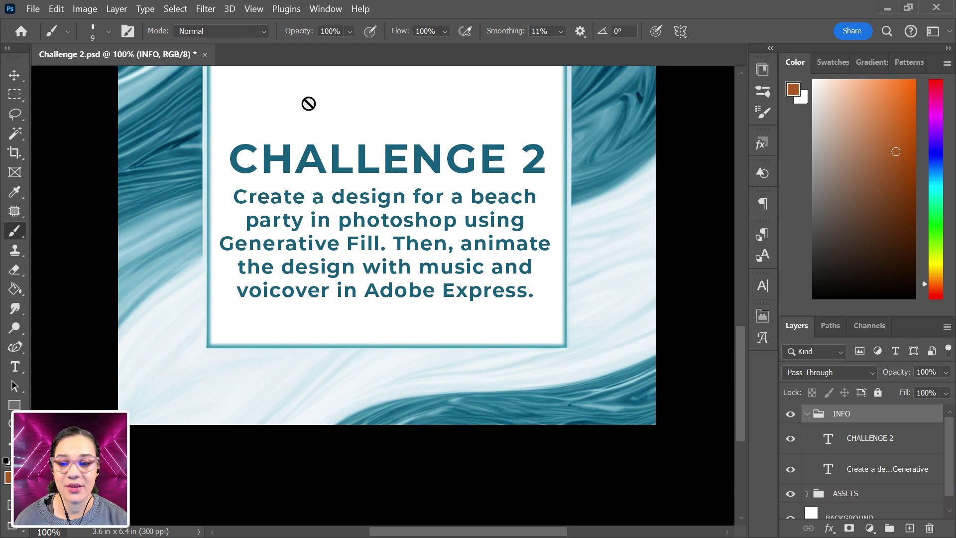
{"action": "left_click", "coordinate": [807, 415]}
Step: Hide the INFO layer group so only the frame artwork shows
{"action": "left_click", "coordinate": [791, 415]}
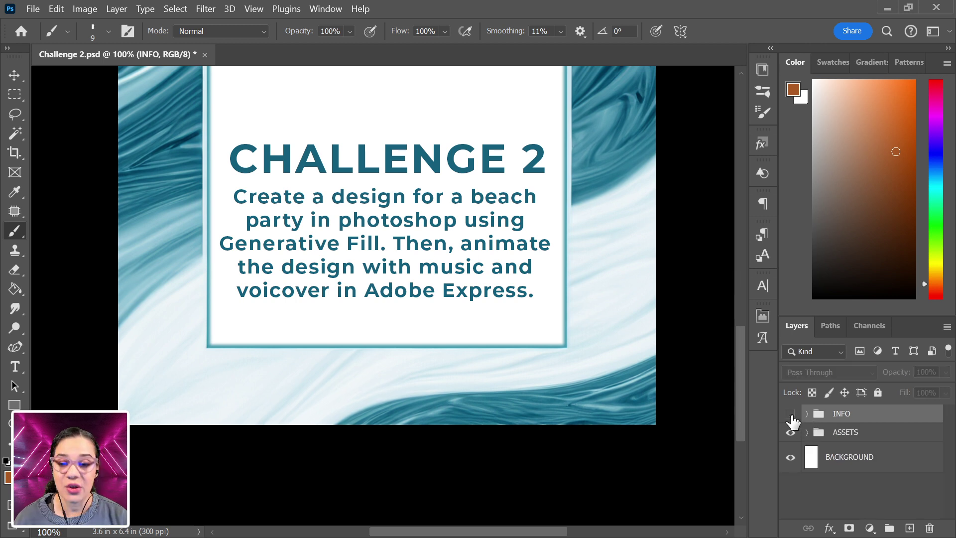
{"action": "key", "text": "ctrl+minus"}
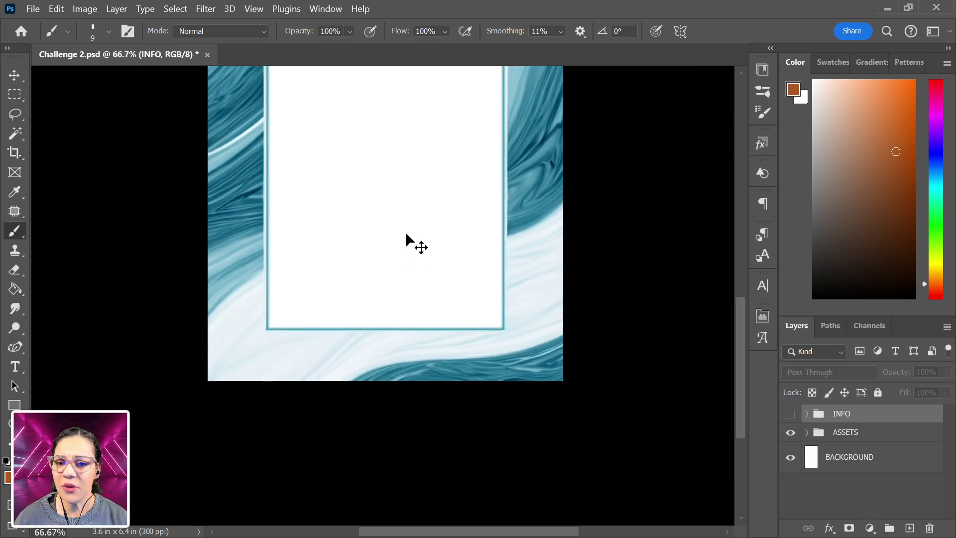
{"action": "key", "text": "ctrl+minus"}
{"action": "left_click_drag", "start_coordinate": [451, 202], "coordinate": [470, 380]}
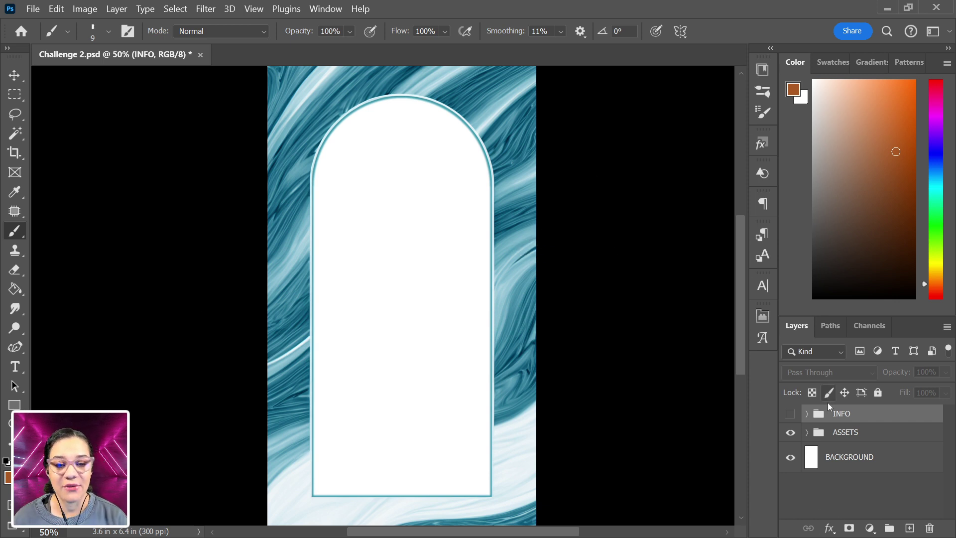
Step: Make the FRAME 1 layer visible inside the ASSETS group and hide the whole ASSETS group
{"action": "left_click", "coordinate": [808, 433]}
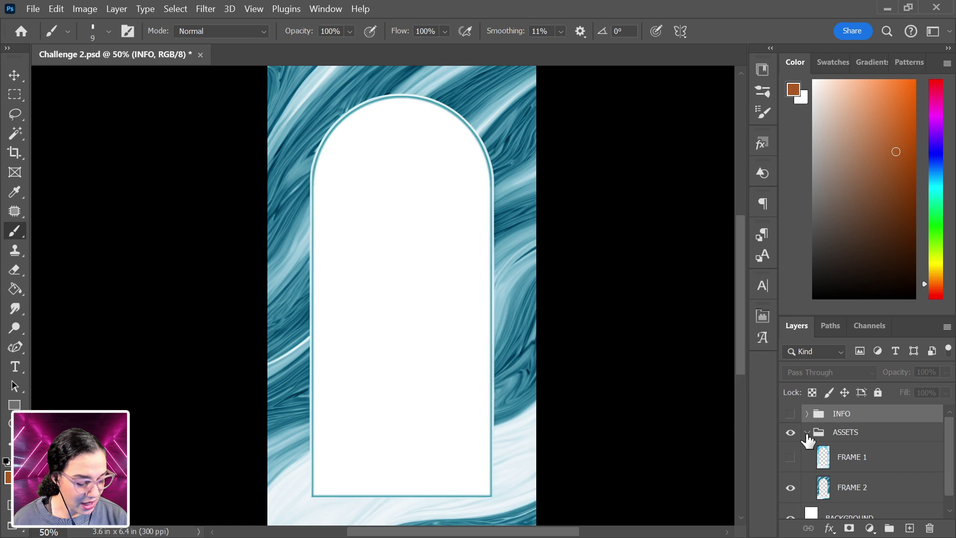
{"action": "scroll", "coordinate": [869, 451], "scroll_direction": "down", "scroll_amount": 1}
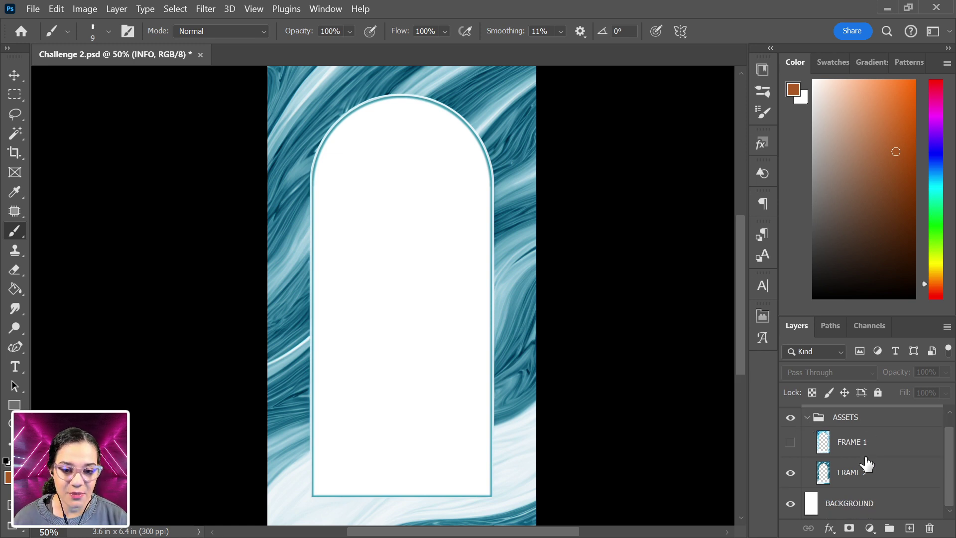
{"action": "left_click", "coordinate": [791, 442]}
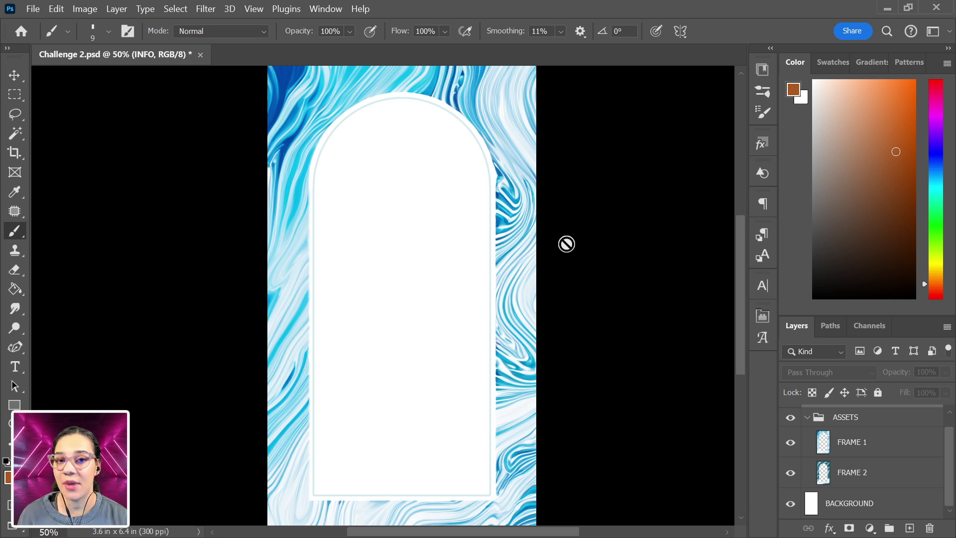
{"action": "left_click", "coordinate": [808, 417]}
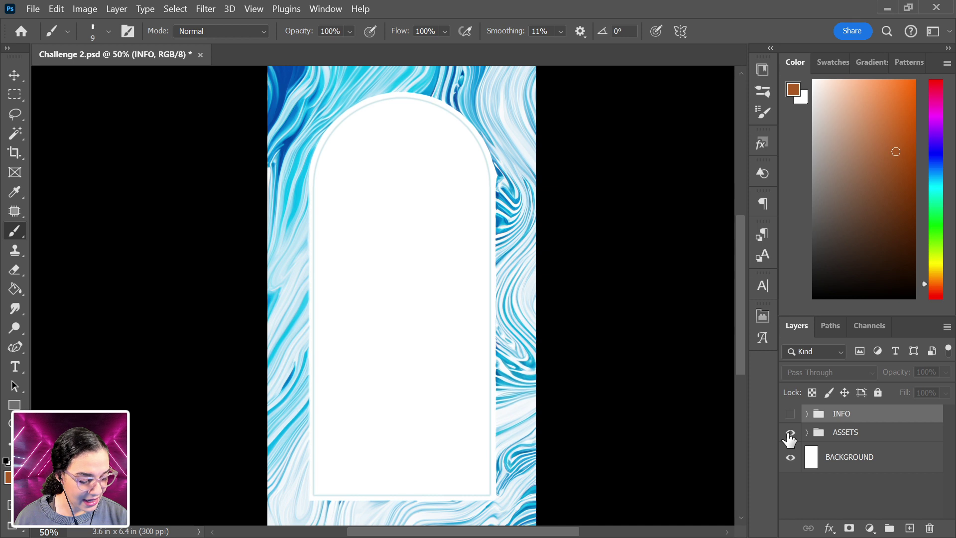
{"action": "left_click", "coordinate": [790, 433]}
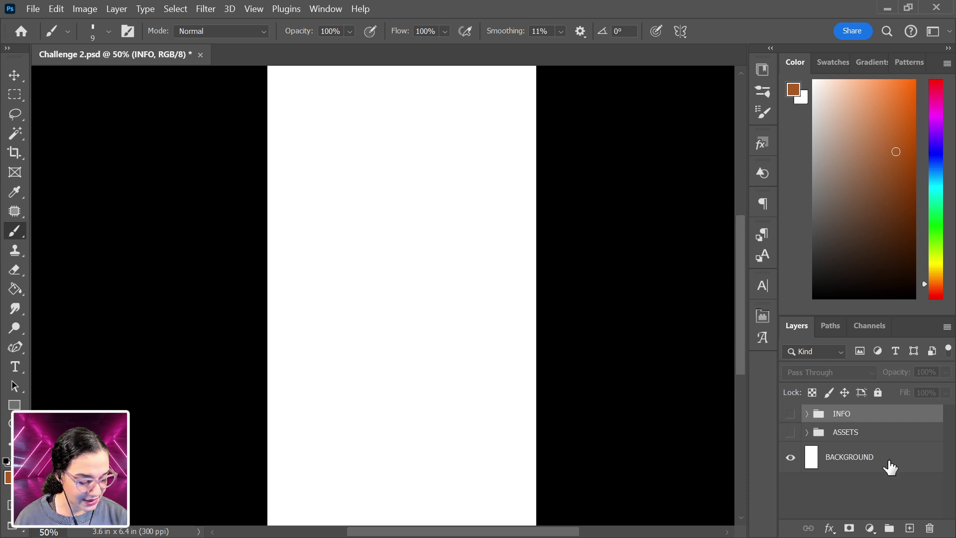
Step: Select the BACKGROUND layer and give the Rectangle tool a muted teal fill
{"action": "left_click", "coordinate": [892, 467]}
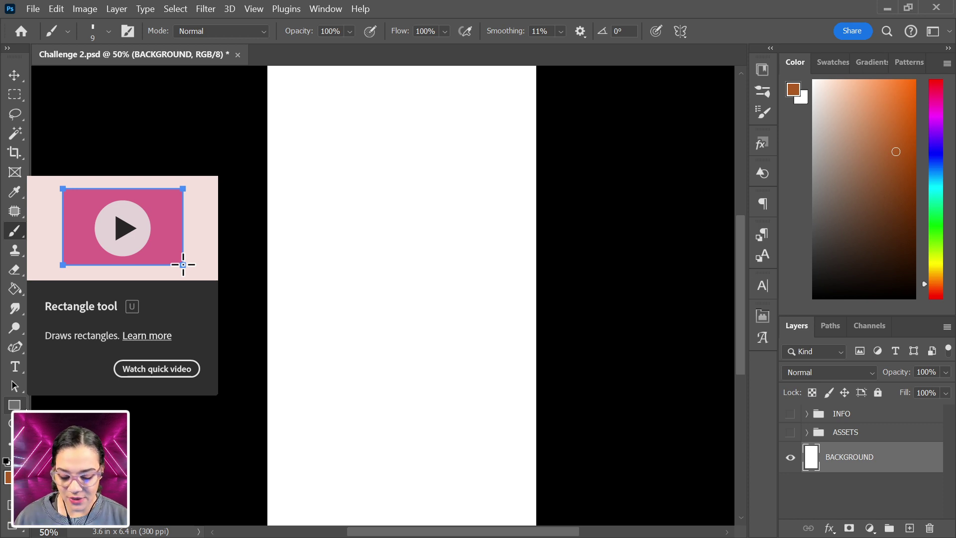
{"action": "left_click", "coordinate": [23, 406]}
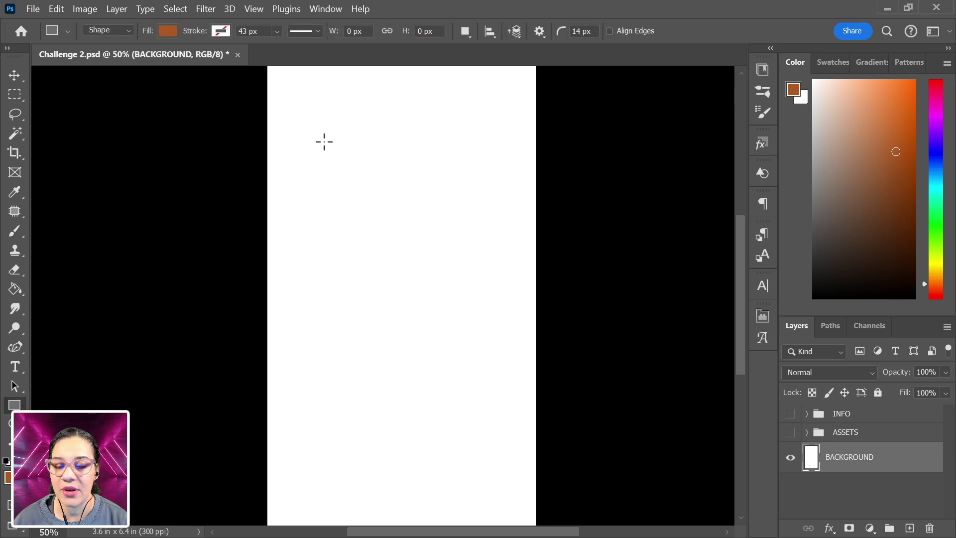
{"action": "left_click", "coordinate": [939, 159]}
{"action": "left_click_drag", "start_coordinate": [869, 119], "coordinate": [862, 105]}
{"action": "left_click_drag", "start_coordinate": [937, 173], "coordinate": [941, 186]}
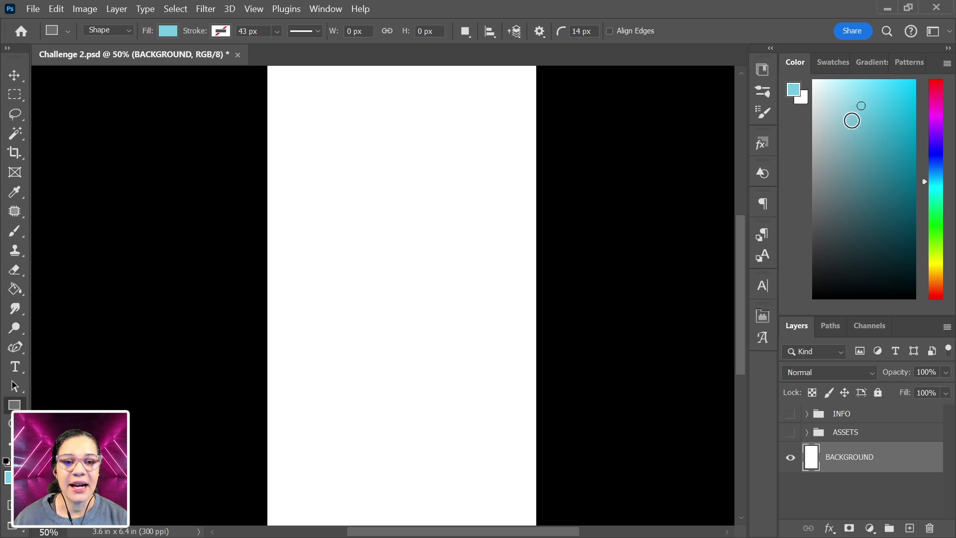
{"action": "left_click", "coordinate": [863, 141]}
Step: Draw a tall rectangle of about 653 × 1253 px and move it to the centre of the canvas
{"action": "left_click_drag", "start_coordinate": [355, 155], "coordinate": [518, 467]}
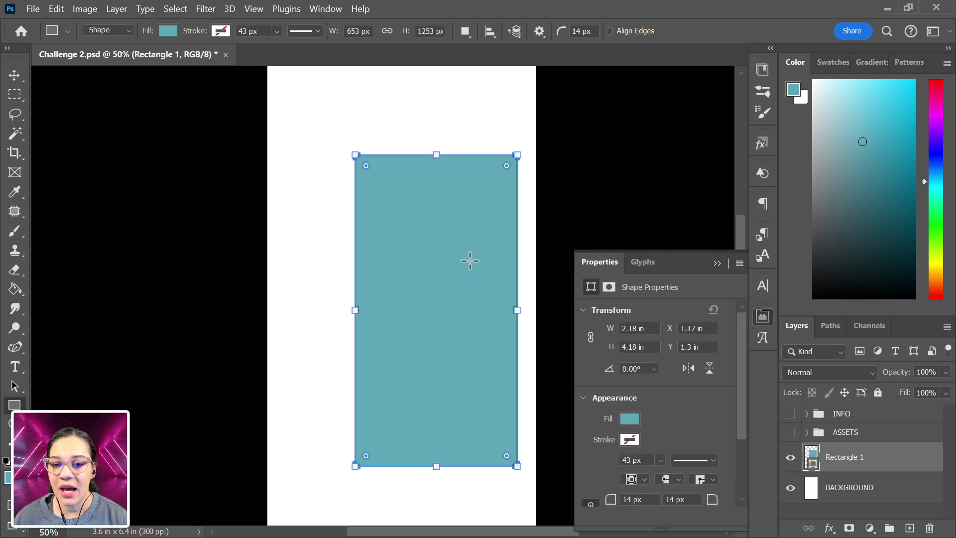
{"action": "left_click_drag", "start_coordinate": [463, 267], "coordinate": [449, 229]}
{"action": "key", "text": "v"}
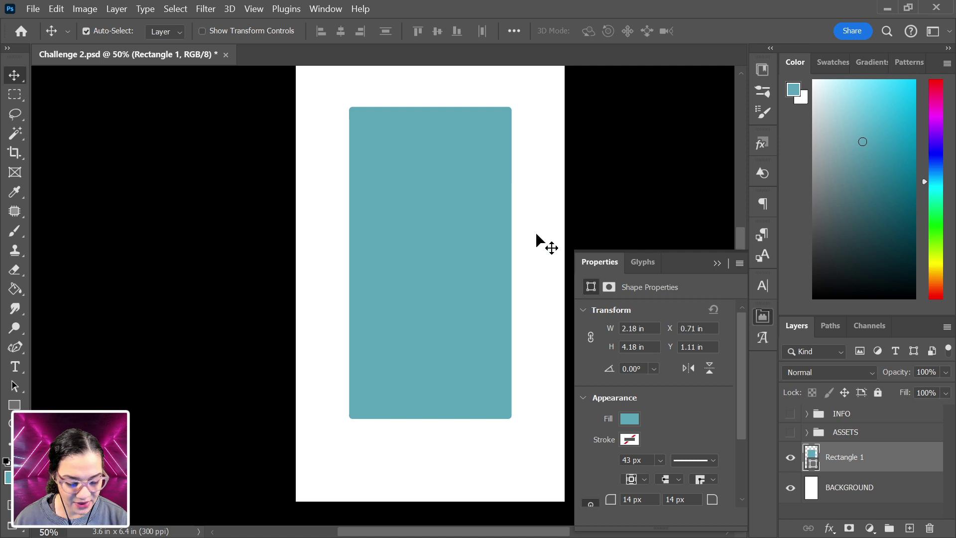
Step: Try rounding all linked corners of the rectangle to about 61 px, and bring them back to 0 px
{"action": "left_click", "coordinate": [14, 405]}
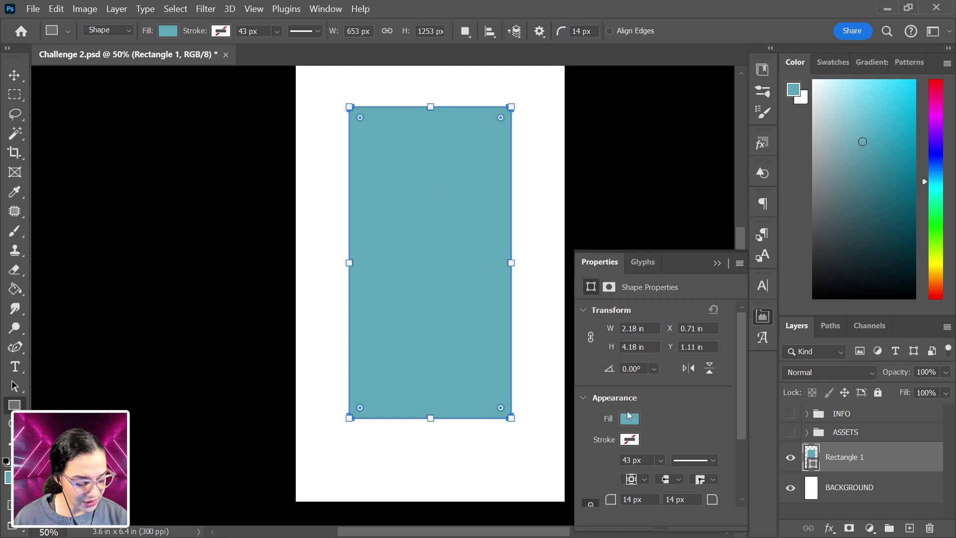
{"action": "scroll", "coordinate": [679, 414], "scroll_direction": "down", "scroll_amount": 3}
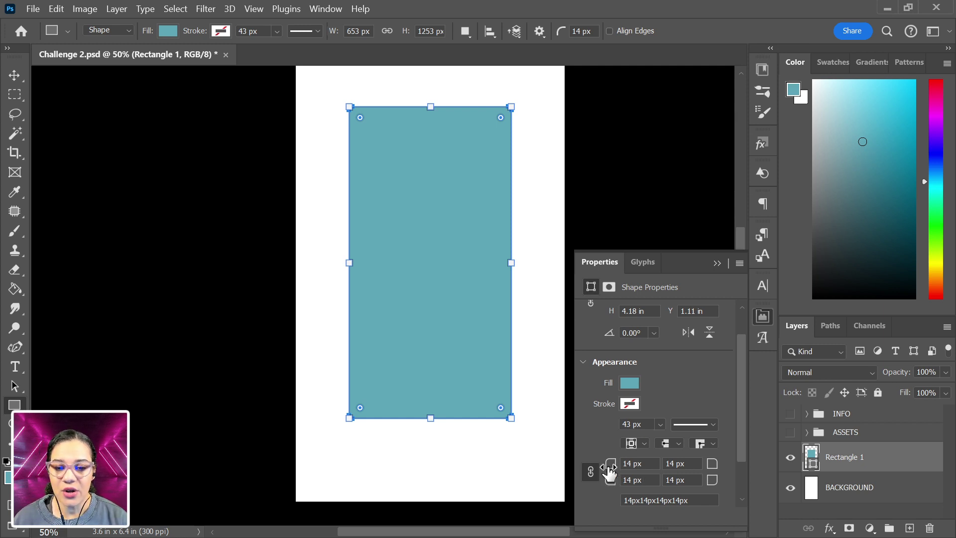
{"action": "mouse_move", "coordinate": [610, 470]}
{"action": "left_mouse_down"}
{"action": "mouse_move", "coordinate": [839, 485]}
{"action": "mouse_move", "coordinate": [579, 470]}
{"action": "mouse_move", "coordinate": [591, 470]}
{"action": "left_mouse_up"}
{"action": "left_click", "coordinate": [591, 472]}
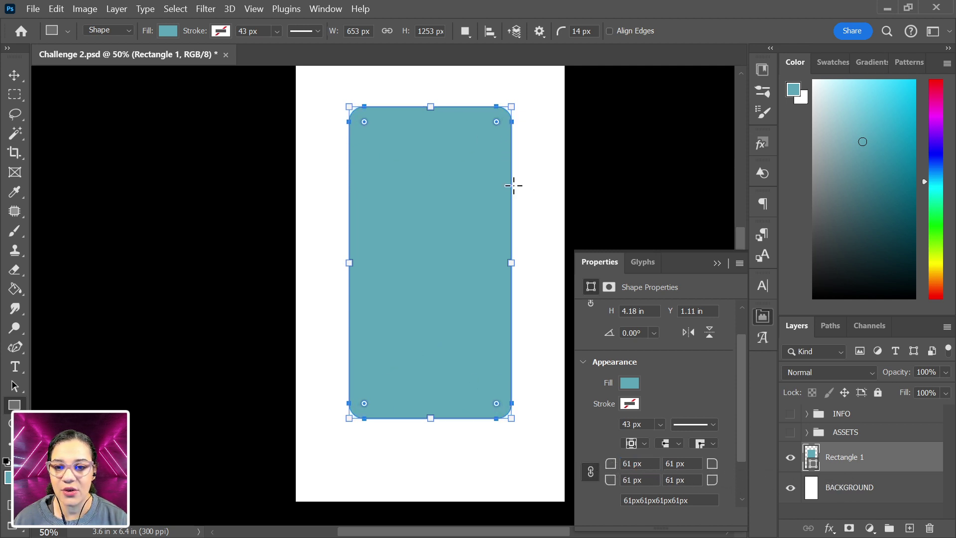
{"action": "left_click_drag", "start_coordinate": [498, 126], "coordinate": [597, 70]}
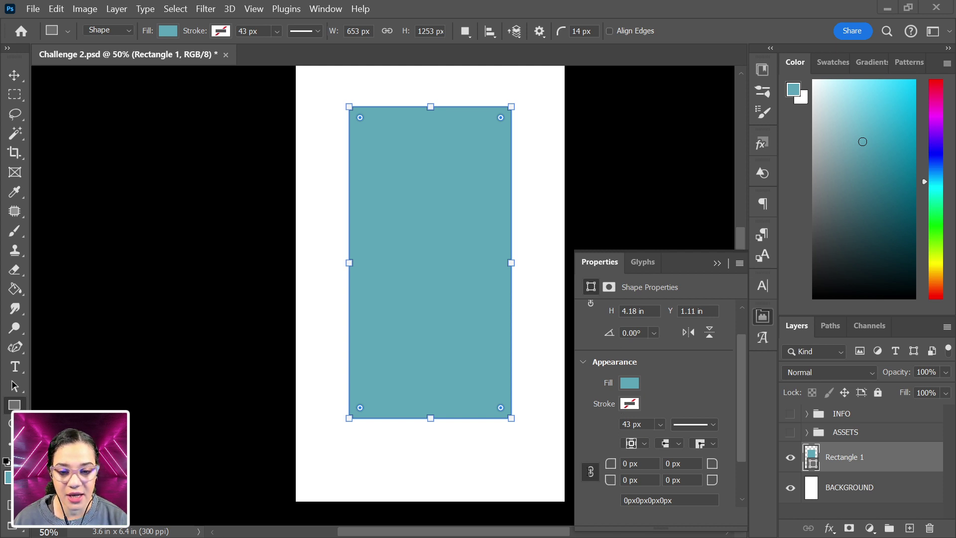
Step: Unlink the rectangle's corner radius values and round all four corners on the canvas to about 0.33 in
{"action": "left_click", "coordinate": [591, 472]}
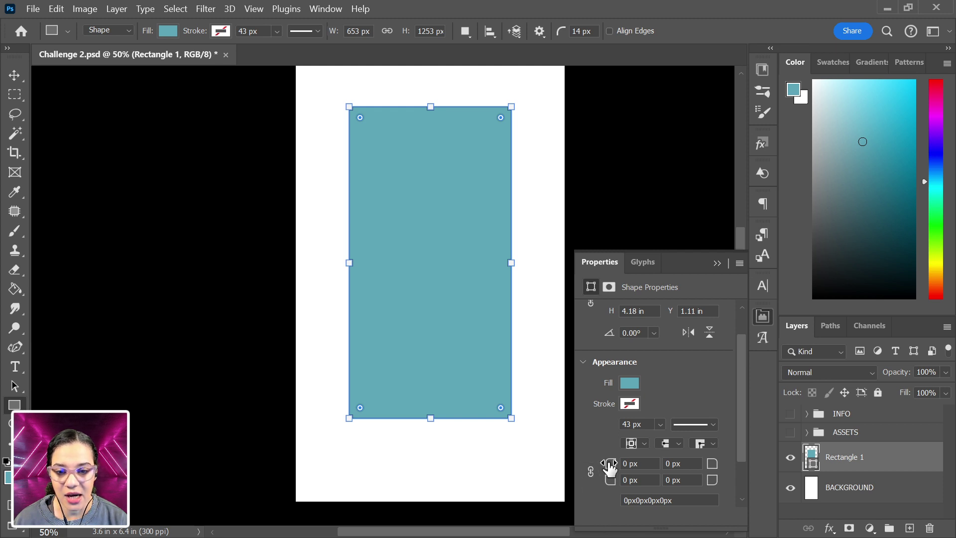
{"action": "left_click_drag", "start_coordinate": [500, 117], "coordinate": [488, 132]}
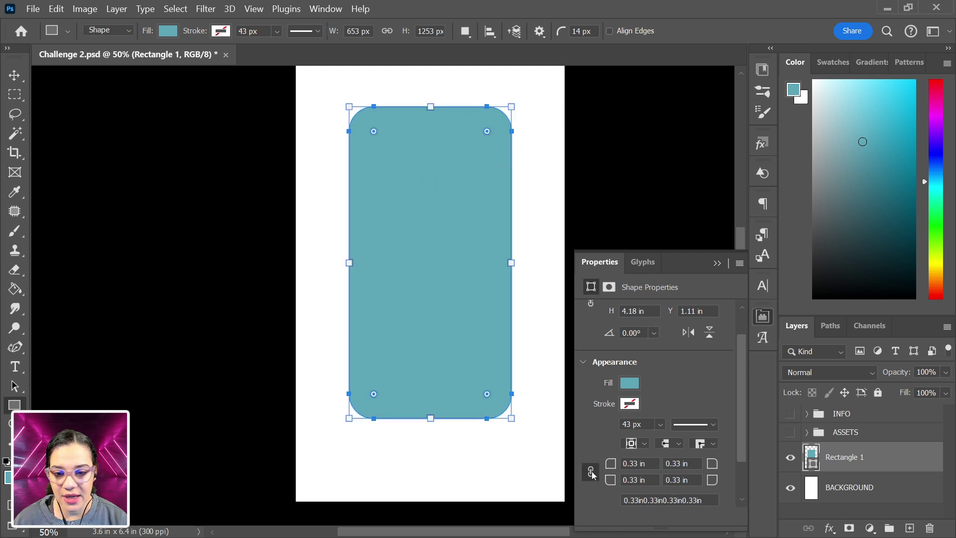
Step: Try smaller corners of about 0.14 in with a 1.09 in radius on the upper-left corner only, and undo both changes
{"action": "left_click_drag", "start_coordinate": [483, 129], "coordinate": [505, 115]}
{"action": "mouse_move", "coordinate": [610, 468]}
{"action": "left_mouse_down"}
{"action": "mouse_move", "coordinate": [581, 465]}
{"action": "mouse_move", "coordinate": [607, 472]}
{"action": "mouse_move", "coordinate": [632, 460]}
{"action": "mouse_move", "coordinate": [568, 461]}
{"action": "mouse_move", "coordinate": [734, 470]}
{"action": "mouse_move", "coordinate": [933, 446]}
{"action": "mouse_move", "coordinate": [811, 441]}
{"action": "left_mouse_up"}
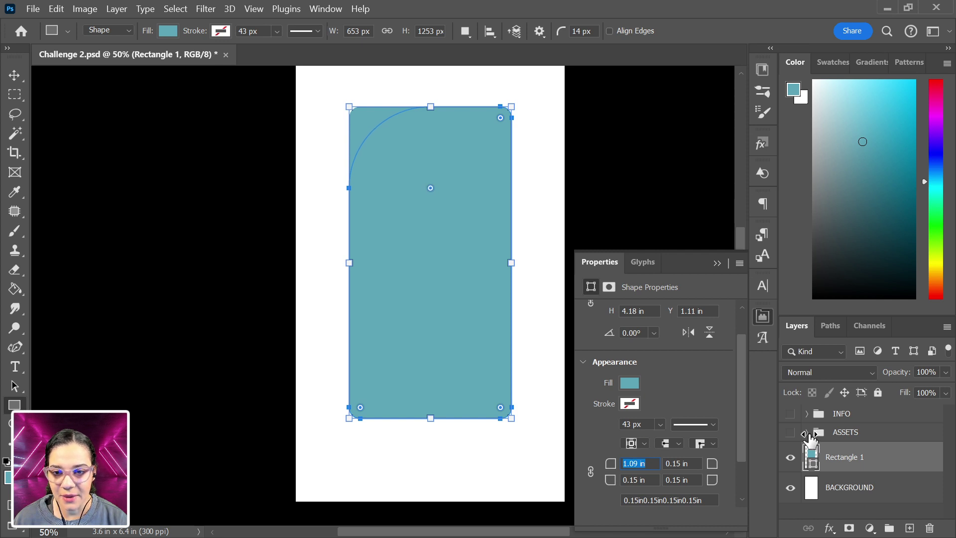
{"action": "key", "text": "ctrl+z"}
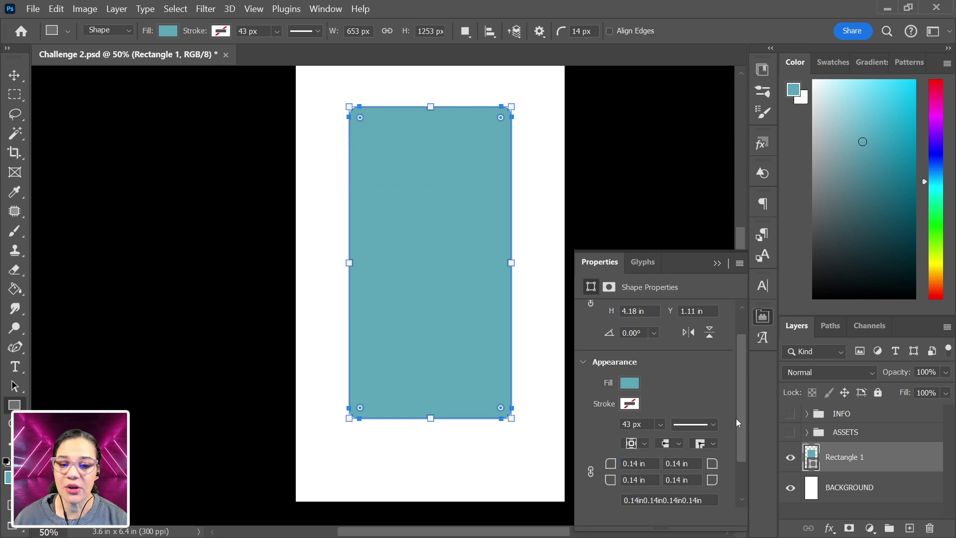
{"action": "key", "text": "ctrl+z"}
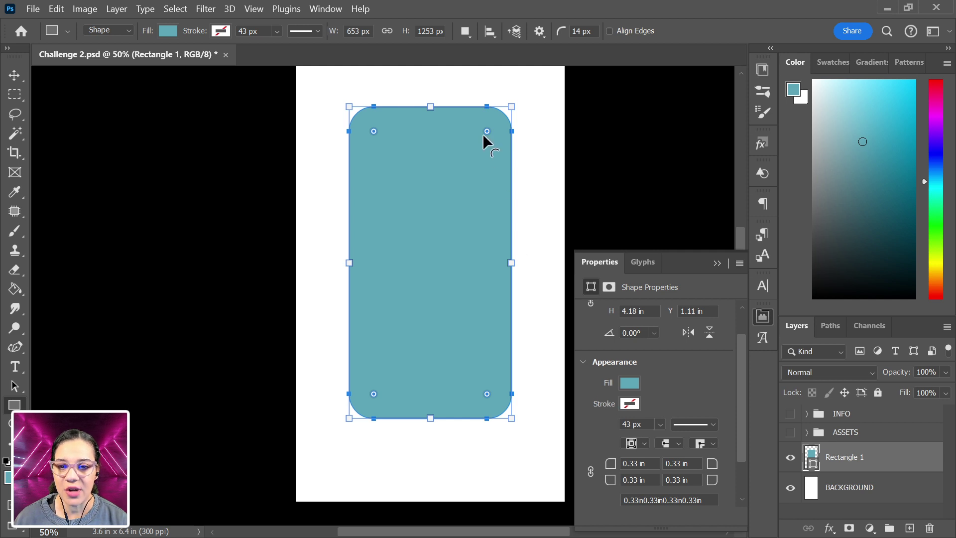
Step: Shape the rectangle into an arch with 1.09 in radii on the two upper corners and 0 in on the lower ones
{"action": "left_click_drag", "start_coordinate": [486, 130], "coordinate": [421, 286]}
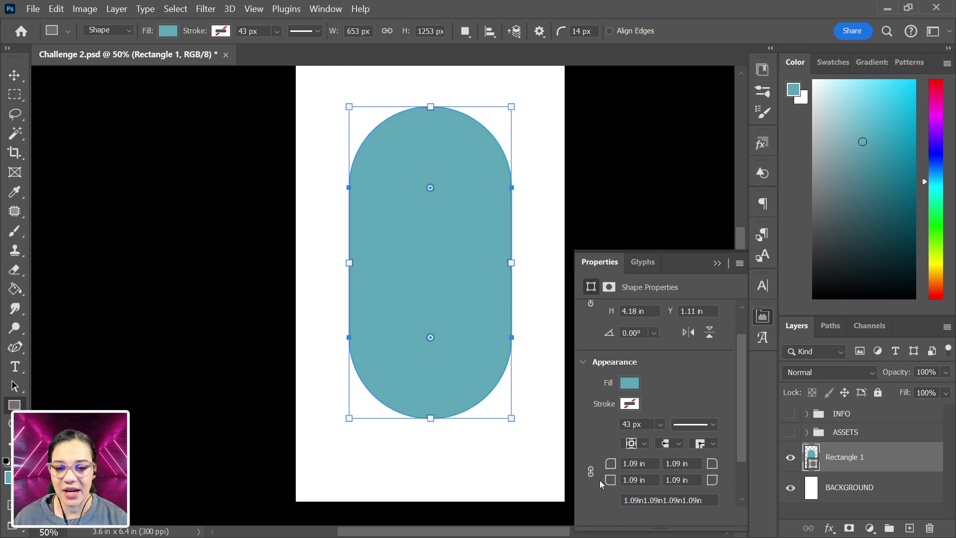
{"action": "left_click_drag", "start_coordinate": [611, 489], "coordinate": [220, 499]}
{"action": "left_click_drag", "start_coordinate": [711, 488], "coordinate": [224, 483]}
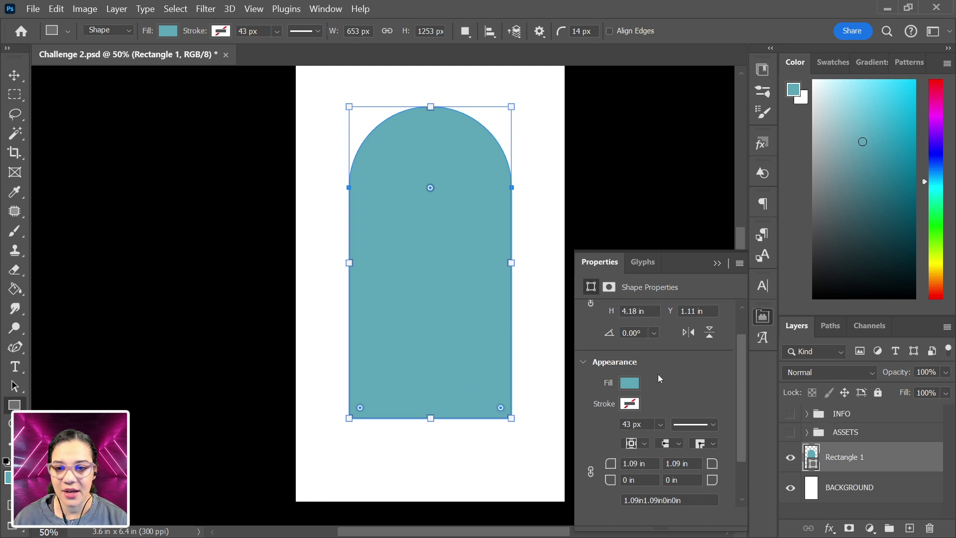
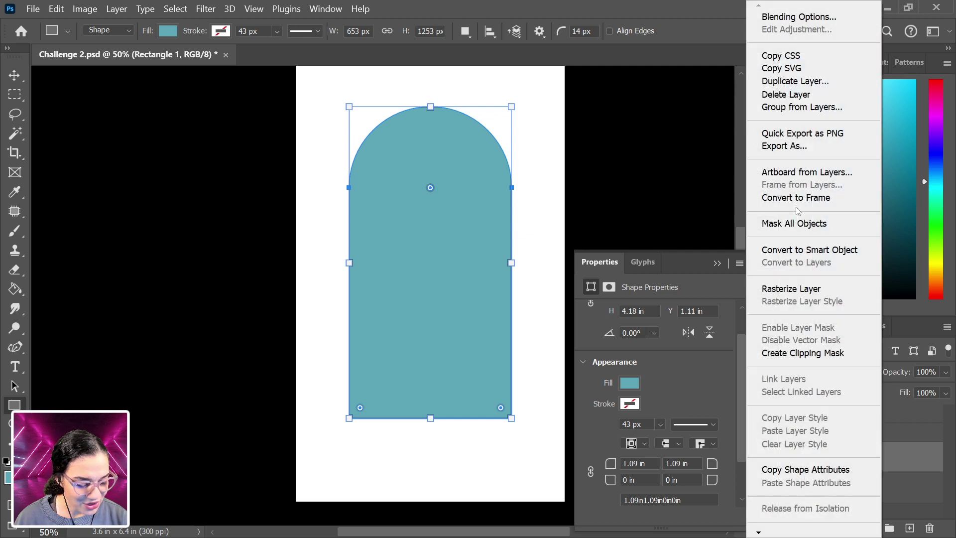
Step: Convert the arch shape layer to a Smart Object and nudge it into the centre of the canvas
{"action": "left_click", "coordinate": [787, 249]}
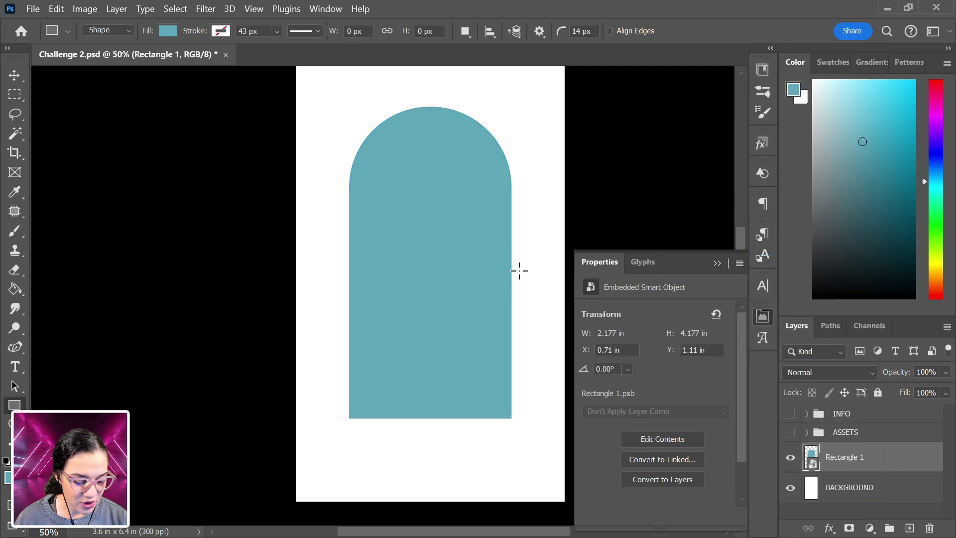
{"action": "key", "text": "v"}
{"action": "mouse_move", "coordinate": [474, 261]}
{"action": "left_mouse_down"}
{"action": "mouse_move", "coordinate": [477, 279]}
{"action": "mouse_move", "coordinate": [477, 260]}
{"action": "left_mouse_up"}
Step: Scale the arch proportionally from its centre to about 121%, keeping it centred on the canvas
{"action": "key", "text": "ctrl+t"}
{"action": "left_click_drag", "start_coordinate": [512, 107], "coordinate": [535, 92]}
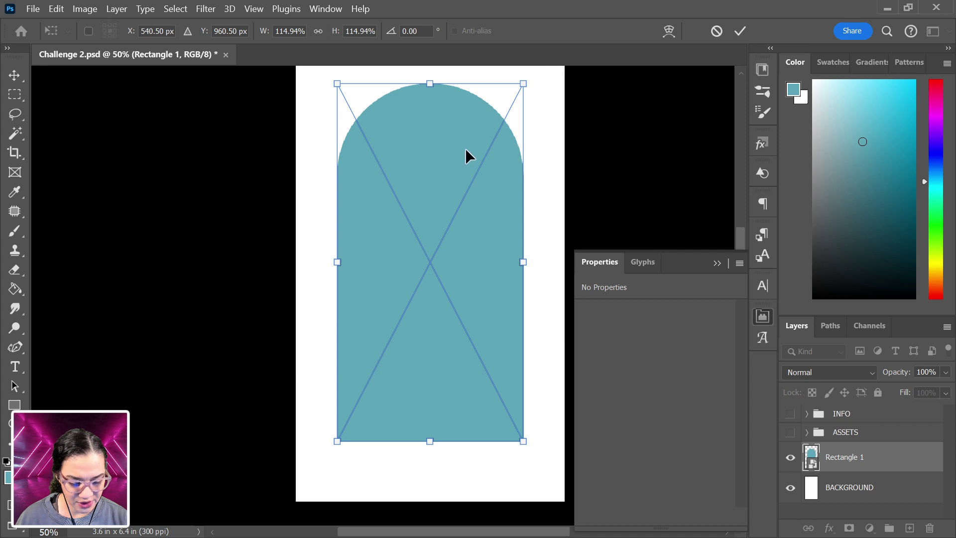
{"action": "key", "text": "ctrl+minus"}
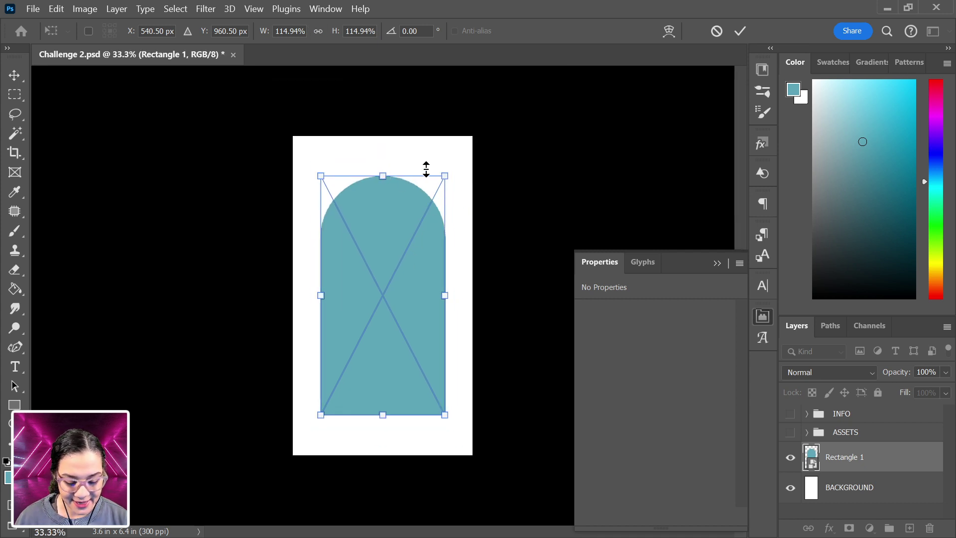
{"action": "mouse_move", "coordinate": [417, 273]}
{"action": "left_mouse_down"}
{"action": "mouse_move", "coordinate": [408, 276]}
{"action": "mouse_move", "coordinate": [416, 271]}
{"action": "left_mouse_up"}
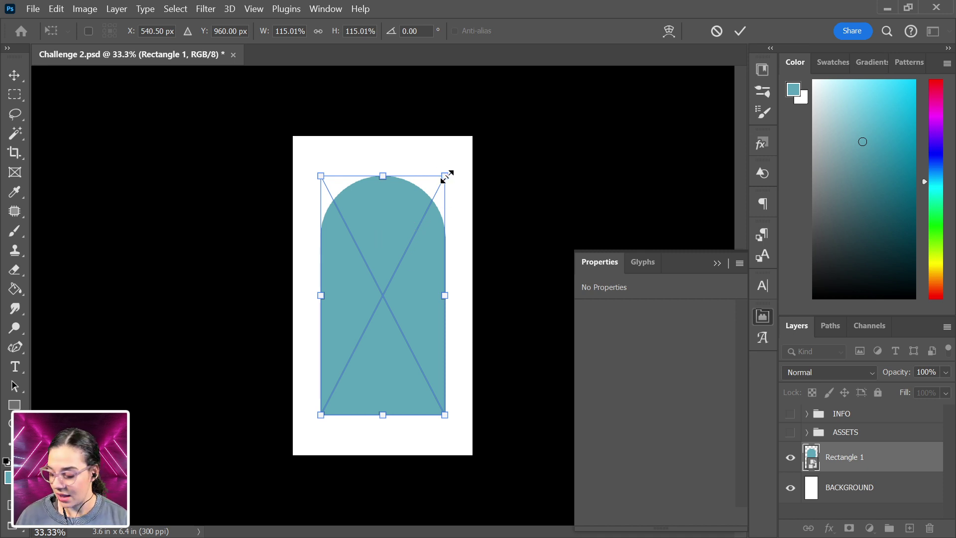
{"action": "mouse_move", "coordinate": [451, 174]}
{"action": "left_mouse_down"}
{"action": "mouse_move", "coordinate": [454, 161]}
{"action": "mouse_move", "coordinate": [444, 171]}
{"action": "mouse_move", "coordinate": [455, 167]}
{"action": "mouse_move", "coordinate": [457, 176]}
{"action": "left_mouse_up"}
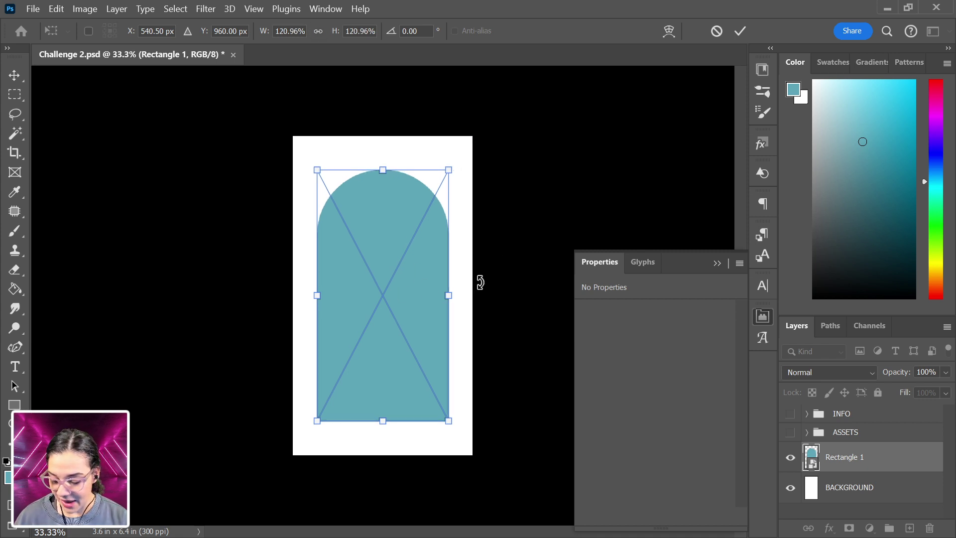
{"action": "key", "text": "Return"}
{"action": "key", "text": "ctrl+minus"}
{"action": "key", "text": "ctrl+equal"}
{"action": "key", "text": "ctrl+equal"}
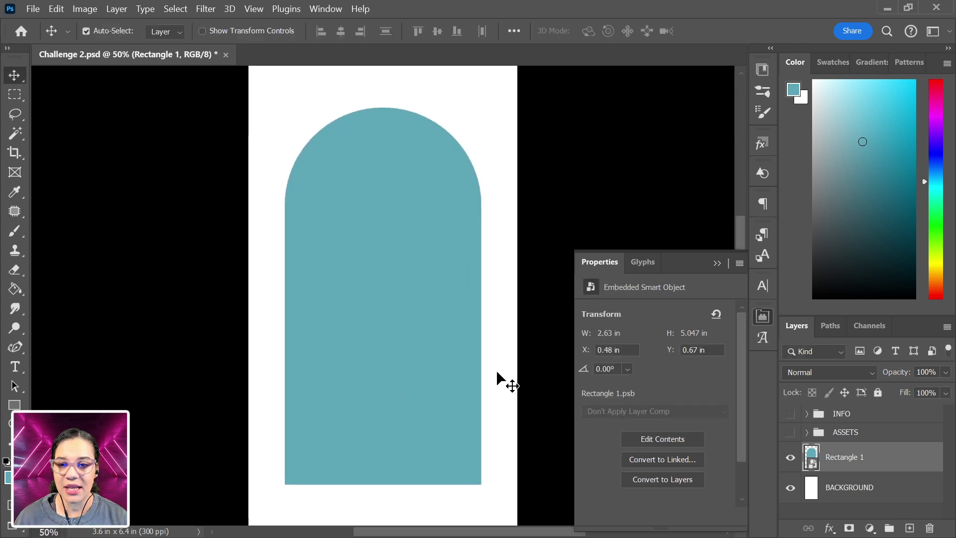
Step: Move the arch down on the canvas to a Y position of 0.87 in, keeping it horizontally centred
{"action": "key", "text": "ctrl+minus"}
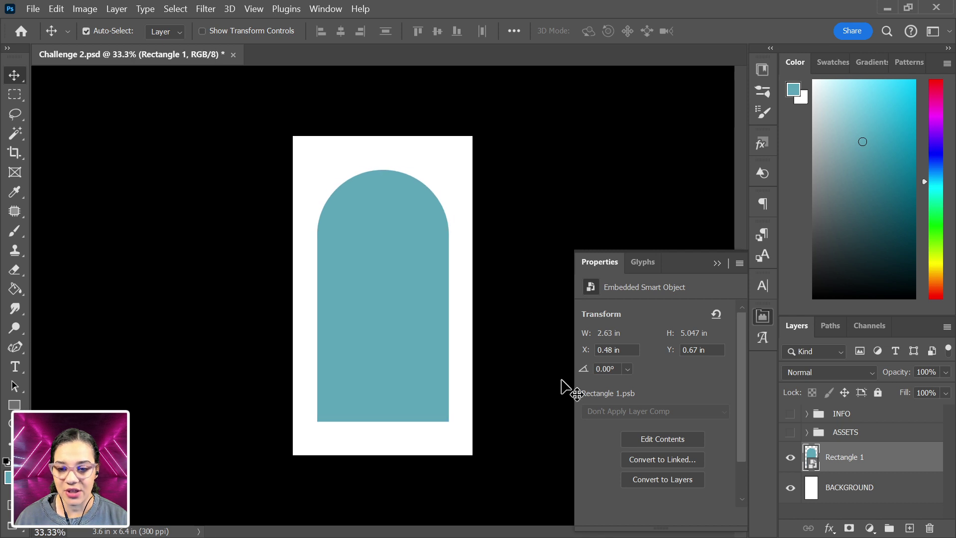
{"action": "left_click_drag", "start_coordinate": [393, 291], "coordinate": [392, 296]}
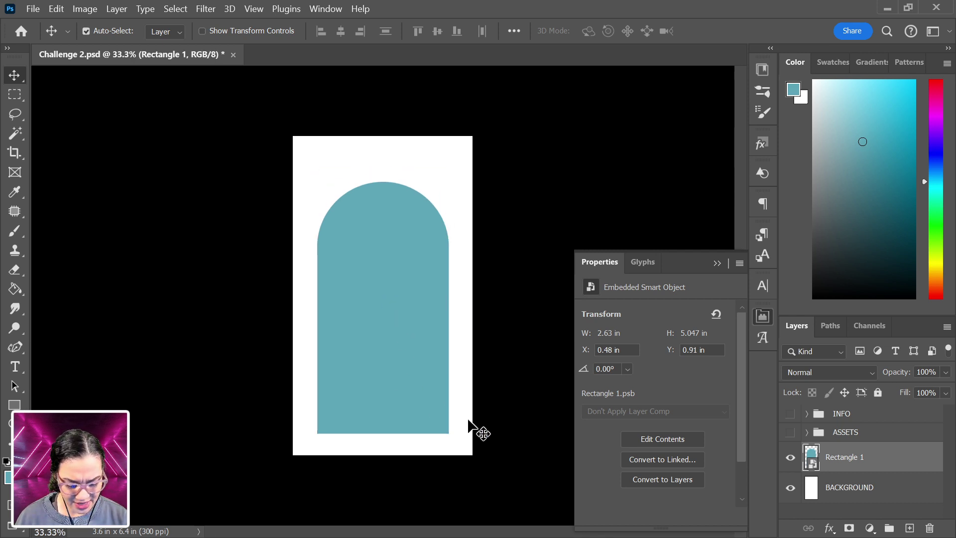
{"action": "left_click_drag", "start_coordinate": [409, 372], "coordinate": [410, 366]}
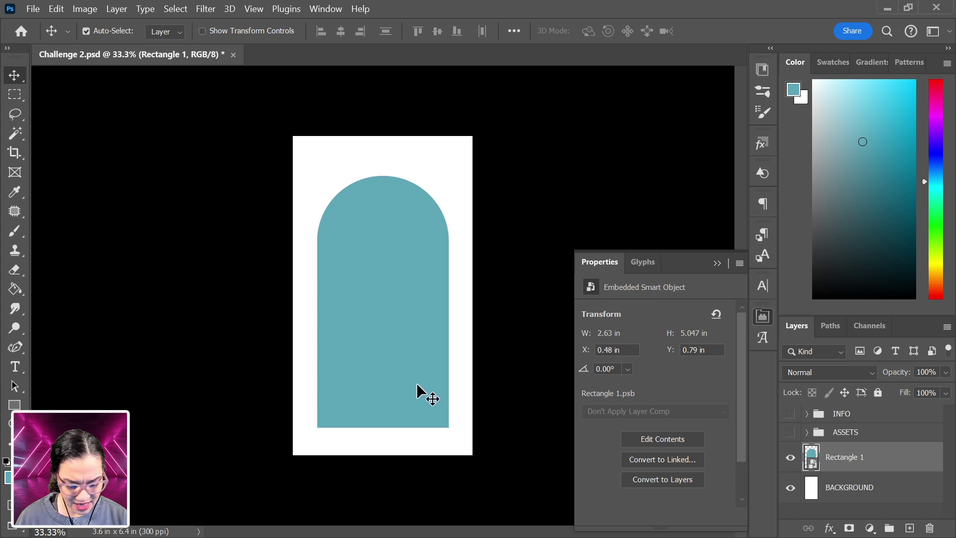
{"action": "key", "text": "Down"}
{"action": "key", "text": "Down"}
{"action": "key", "text": "Down"}
{"action": "key", "text": "Down"}
{"action": "key", "text": "Down"}
{"action": "key", "text": "Down"}
{"action": "key", "text": "Down"}
{"action": "key", "text": "Down"}
{"action": "key", "text": "Down"}
{"action": "key", "text": "Down"}
{"action": "key", "text": "Down"}
{"action": "key", "text": "Down"}
{"action": "key", "text": "Down"}
{"action": "key", "text": "Down"}
{"action": "key", "text": "Down"}
{"action": "key", "text": "Down"}
{"action": "key", "text": "Down"}
{"action": "key", "text": "Down"}
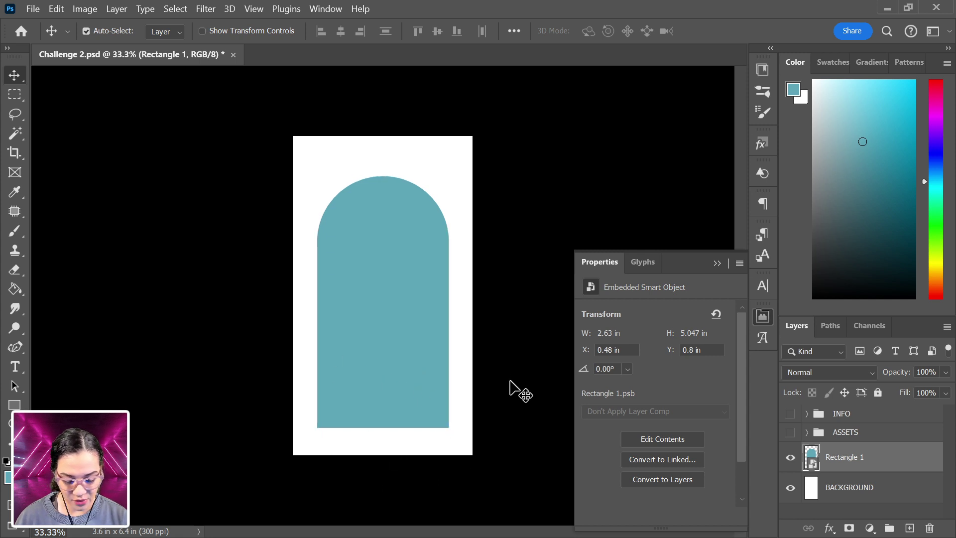
{"action": "key", "text": "Down"}
{"action": "key", "text": "Down"}
{"action": "key", "text": "Down"}
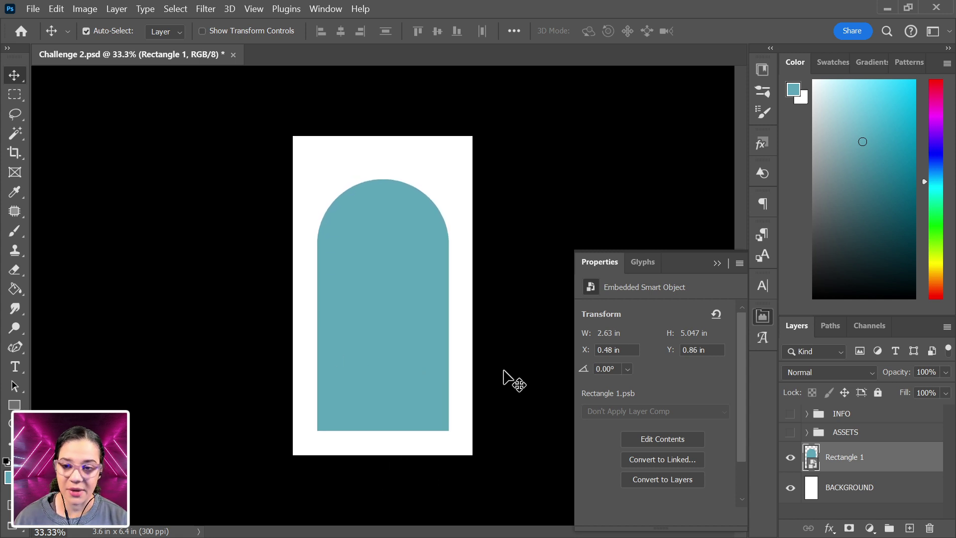
{"action": "key", "text": "Down"}
{"action": "key", "text": "Down"}
{"action": "key", "text": "Down"}
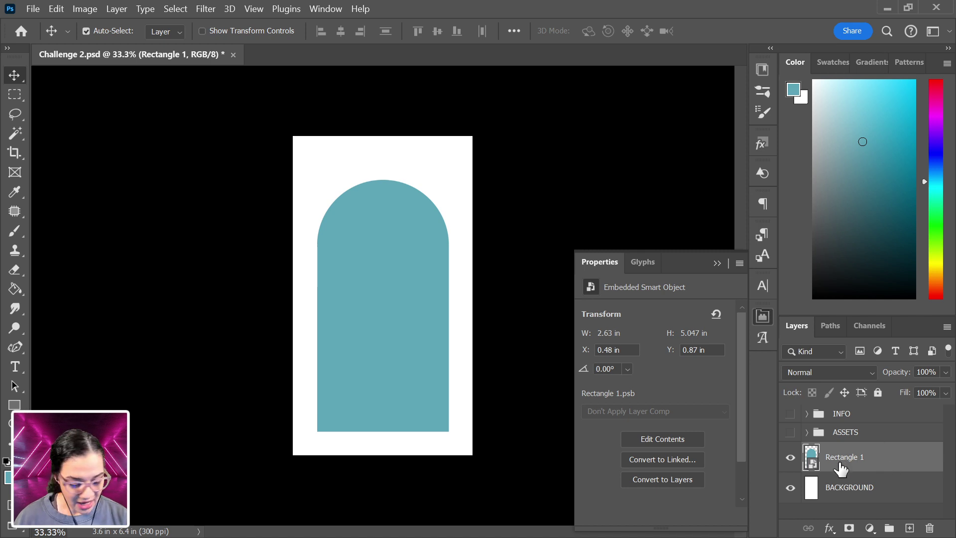
Step: Load the arch layer's outline as a selection and invert it to select the area around the arch
{"action": "left_click_drag", "start_coordinate": [817, 462], "coordinate": [814, 463]}
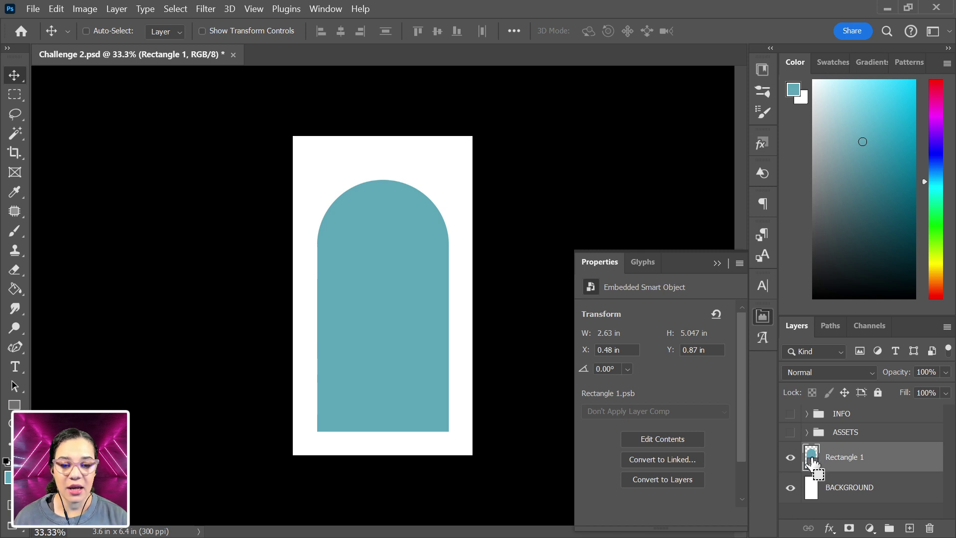
{"action": "left_click", "coordinate": [813, 463], "text": "ctrl"}
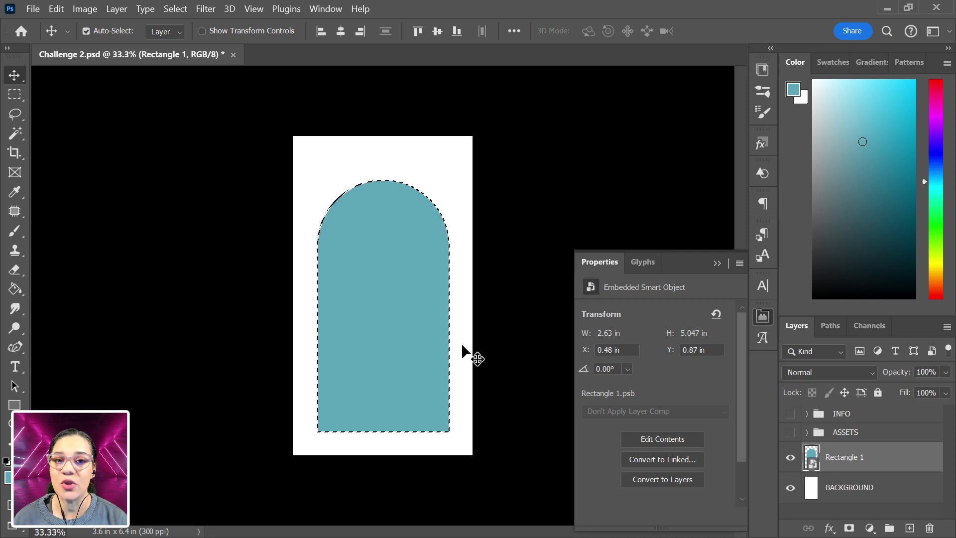
{"action": "right_click", "coordinate": [397, 294]}
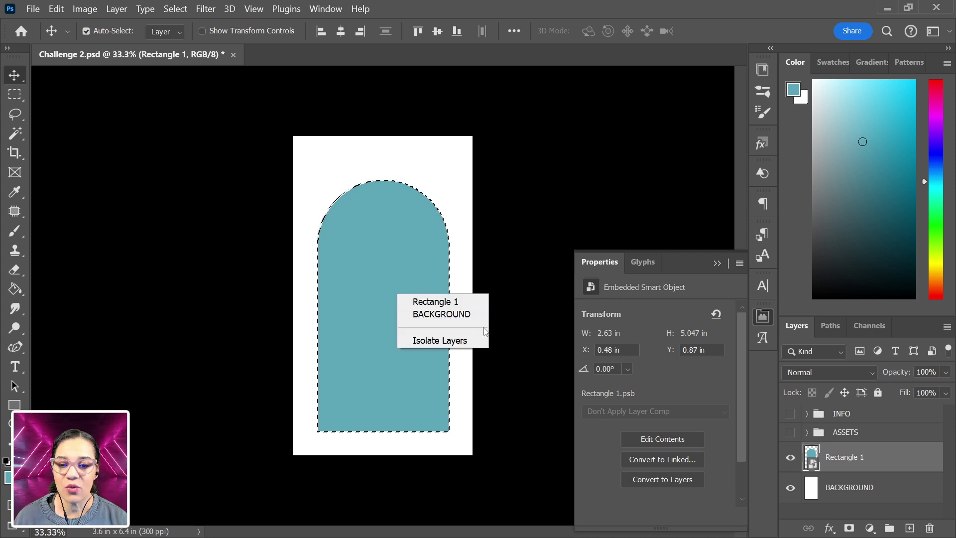
{"action": "left_click", "coordinate": [15, 94]}
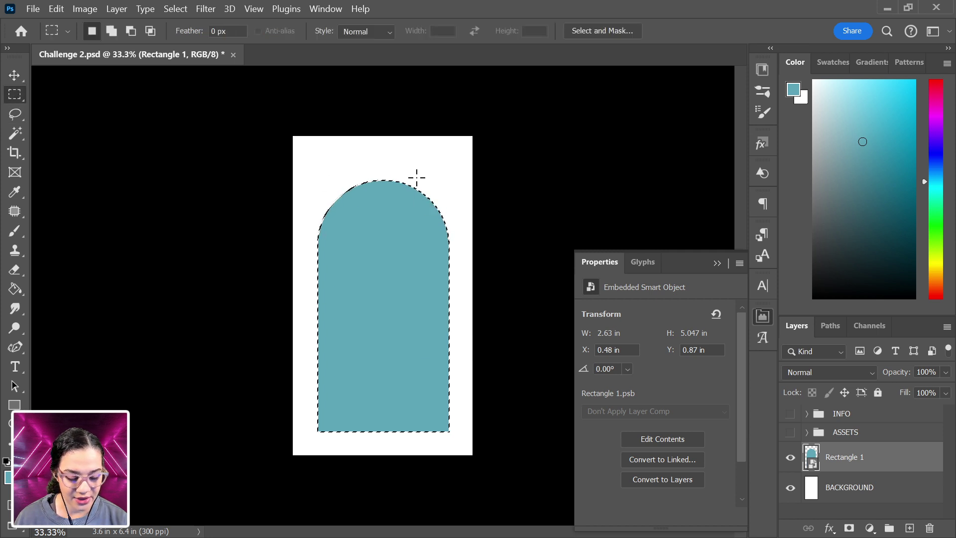
{"action": "right_click", "coordinate": [414, 226]}
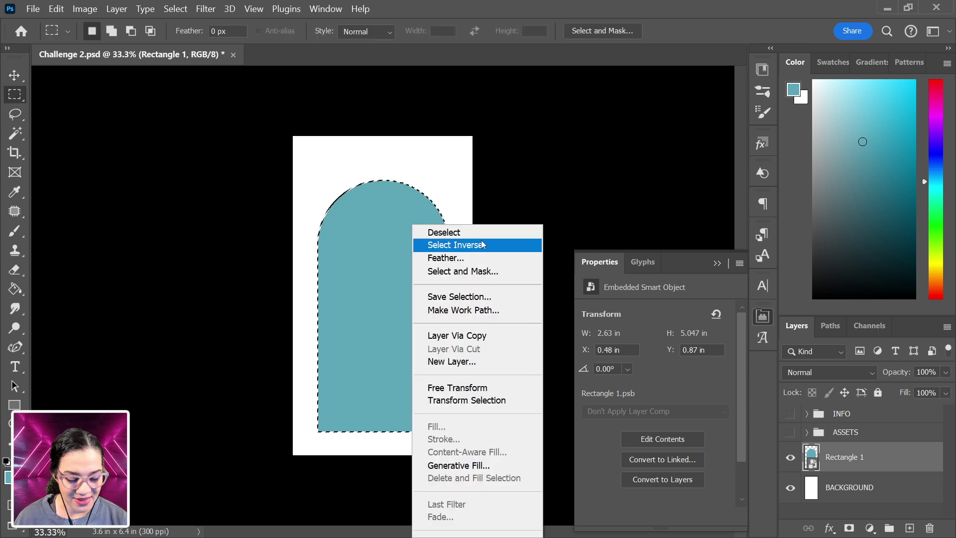
{"action": "left_click", "coordinate": [530, 244]}
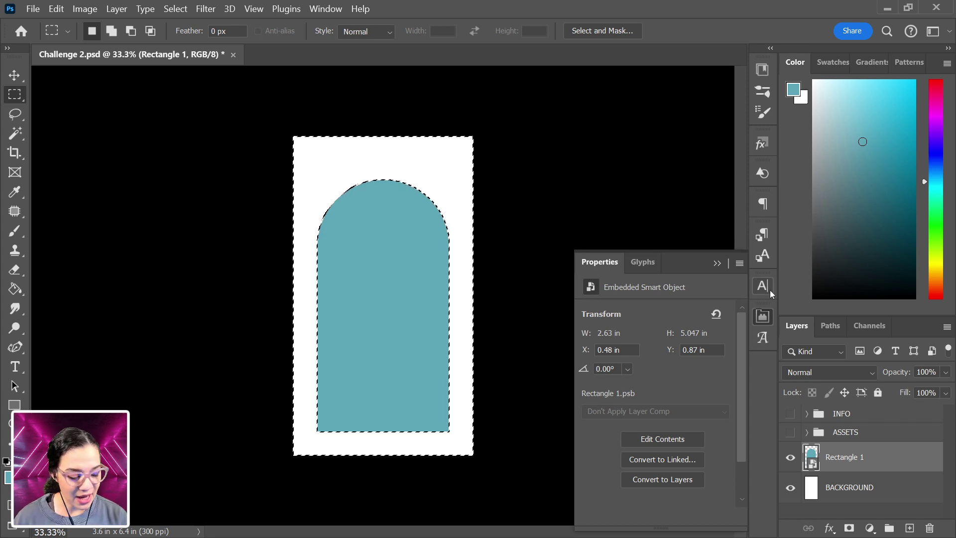
Step: Collapse the Properties panel and turn on the Contextual Task Bar
{"action": "left_click", "coordinate": [763, 317]}
{"action": "key", "text": "ctrl+plus"}
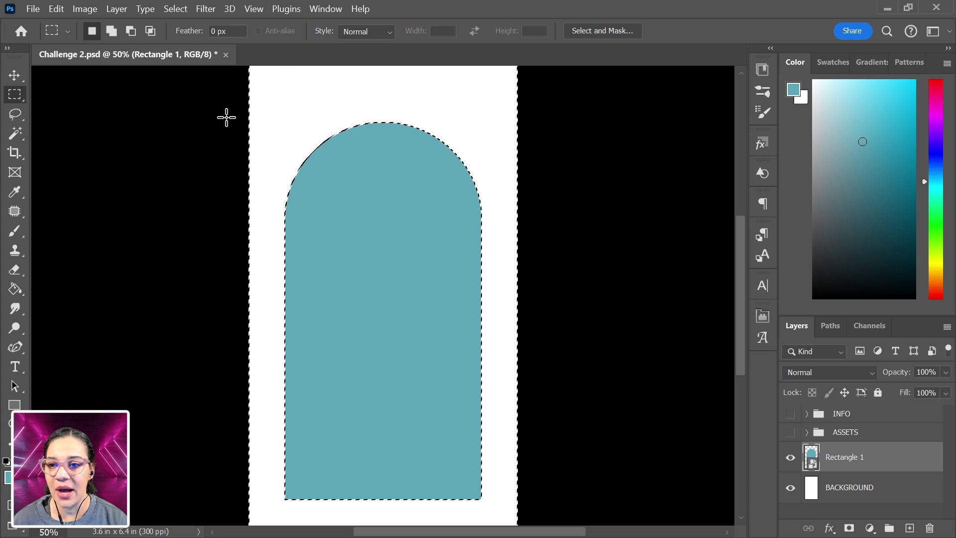
{"action": "left_click", "coordinate": [332, 11]}
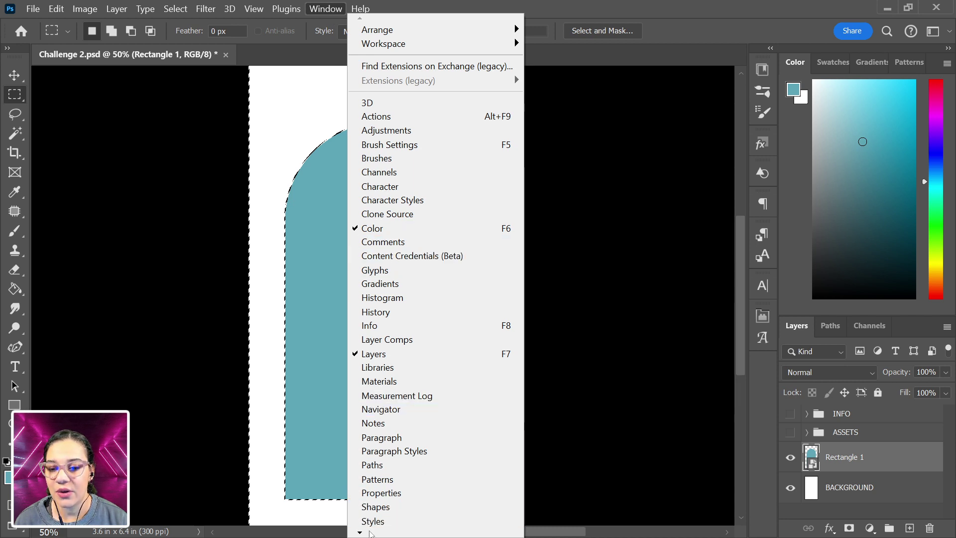
{"action": "mouse_move", "coordinate": [371, 533]}
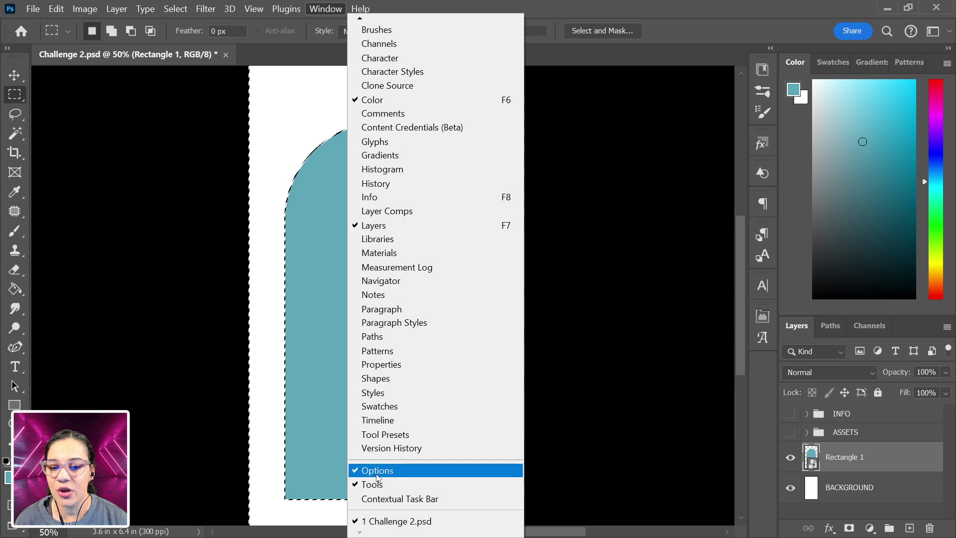
{"action": "left_click", "coordinate": [378, 499]}
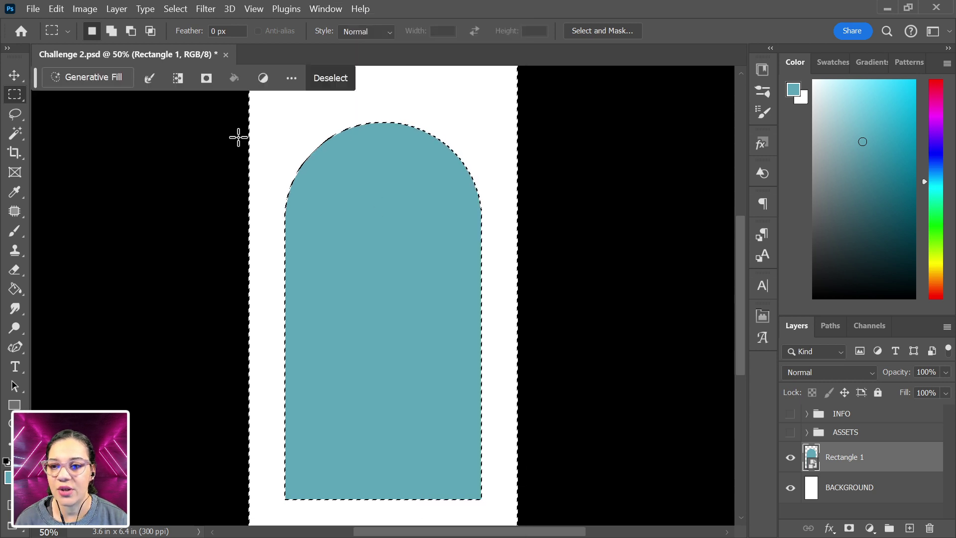
Step: Try the Contextual Task Bar above and over the arch, and return it to the upper-left corner of the document area
{"action": "left_click_drag", "start_coordinate": [36, 84], "coordinate": [230, 102]}
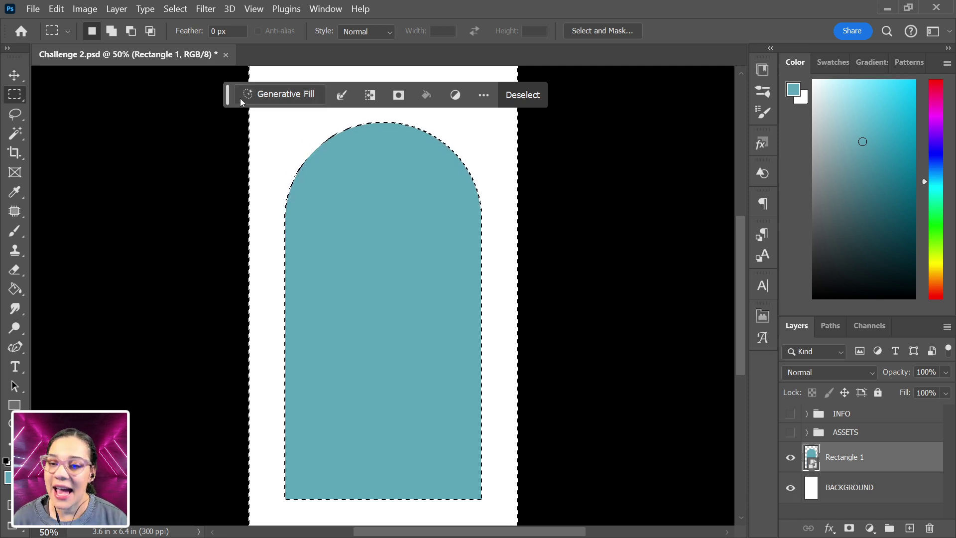
{"action": "left_click_drag", "start_coordinate": [226, 94], "coordinate": [277, 142]}
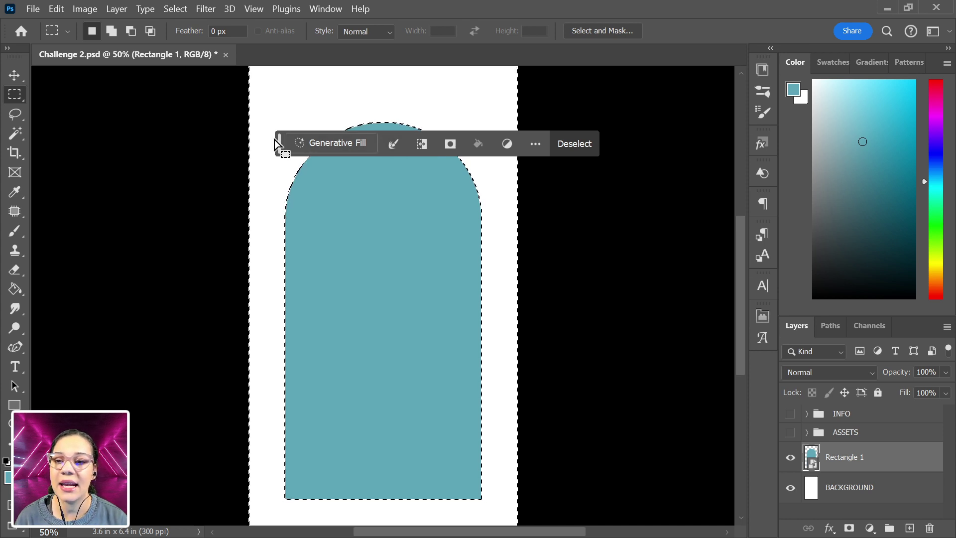
{"action": "left_click_drag", "start_coordinate": [277, 143], "coordinate": [34, 79]}
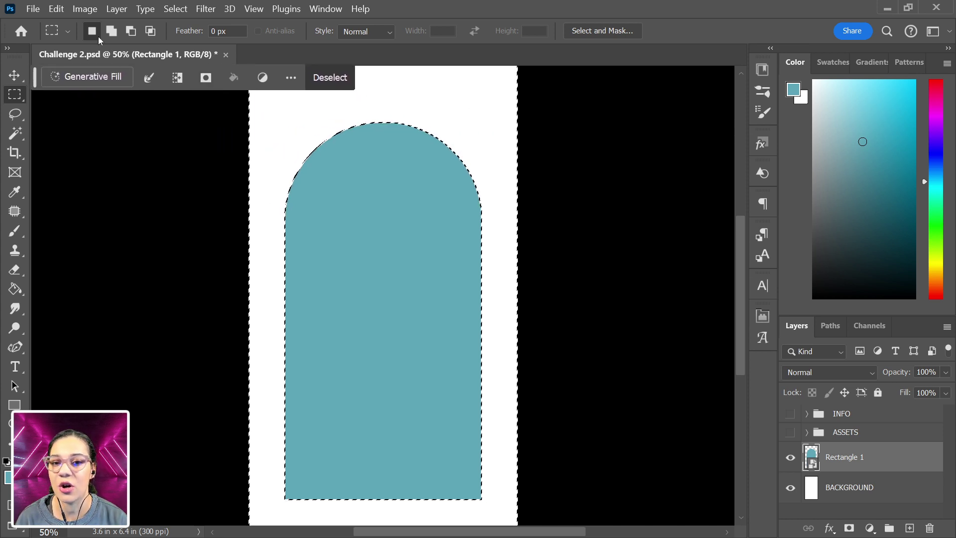
Step: Unpin the Contextual Task Bar's position and pin it again
{"action": "left_click", "coordinate": [292, 79]}
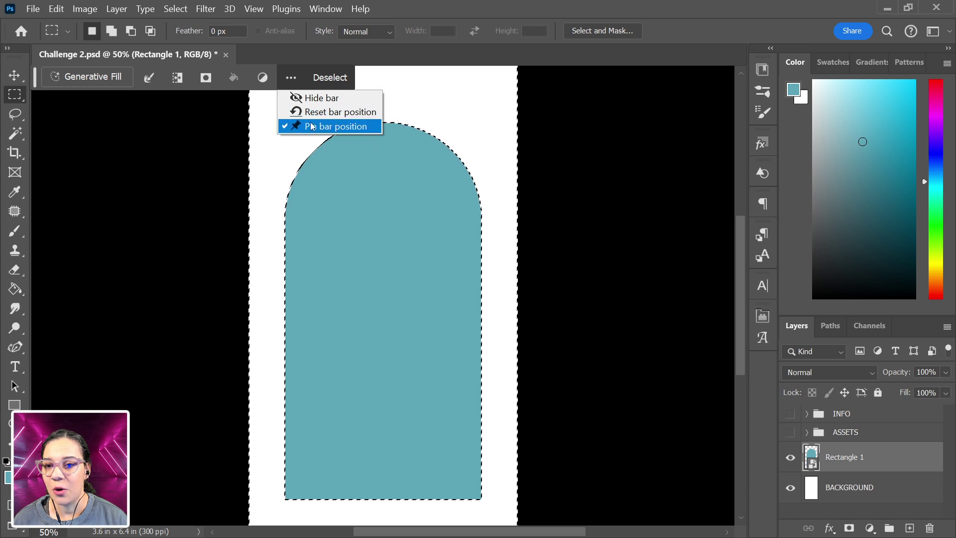
{"action": "left_click", "coordinate": [290, 75]}
{"action": "left_click", "coordinate": [290, 78]}
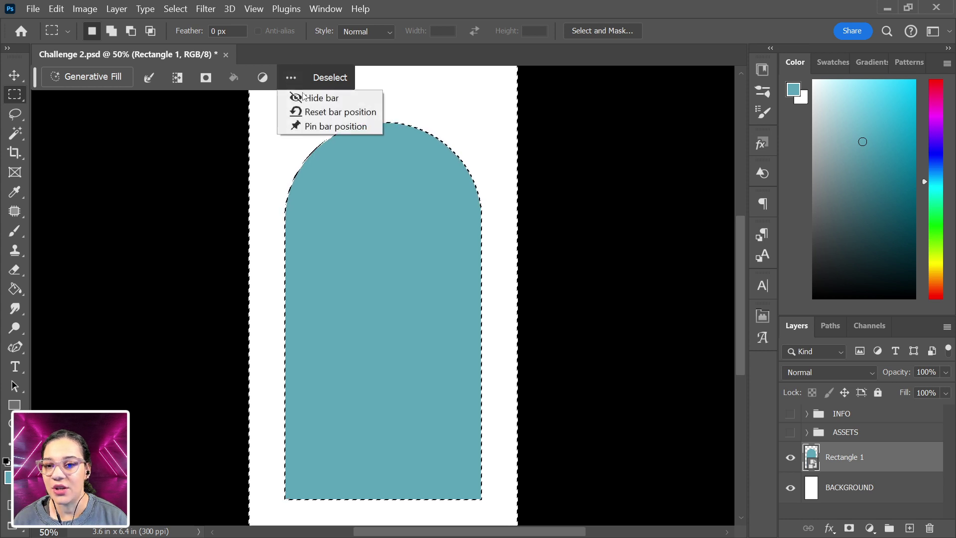
{"action": "left_click", "coordinate": [327, 127]}
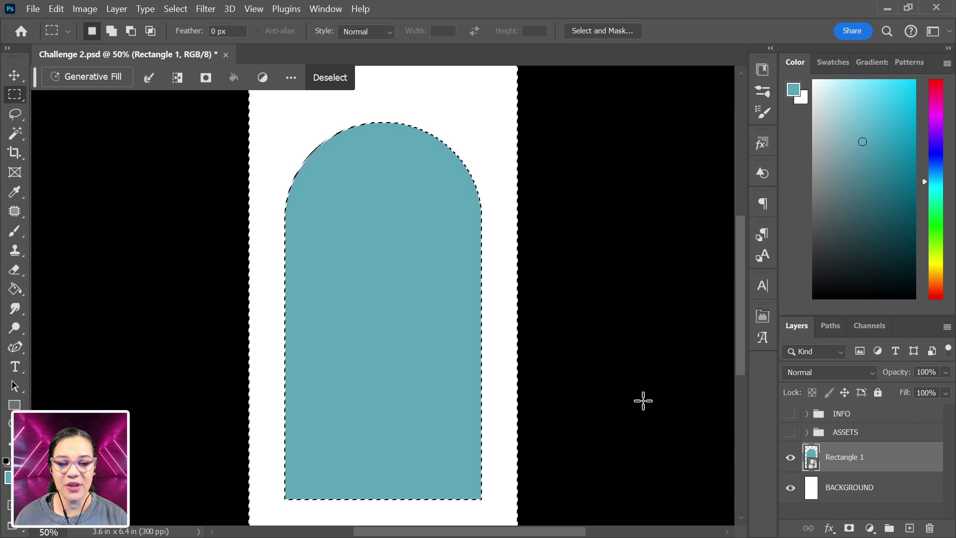
Step: Fill the selected area around the arch using Generative Fill with the prompt "swirling blue and white texture that resembles ocean waves"
{"action": "left_click", "coordinate": [94, 77]}
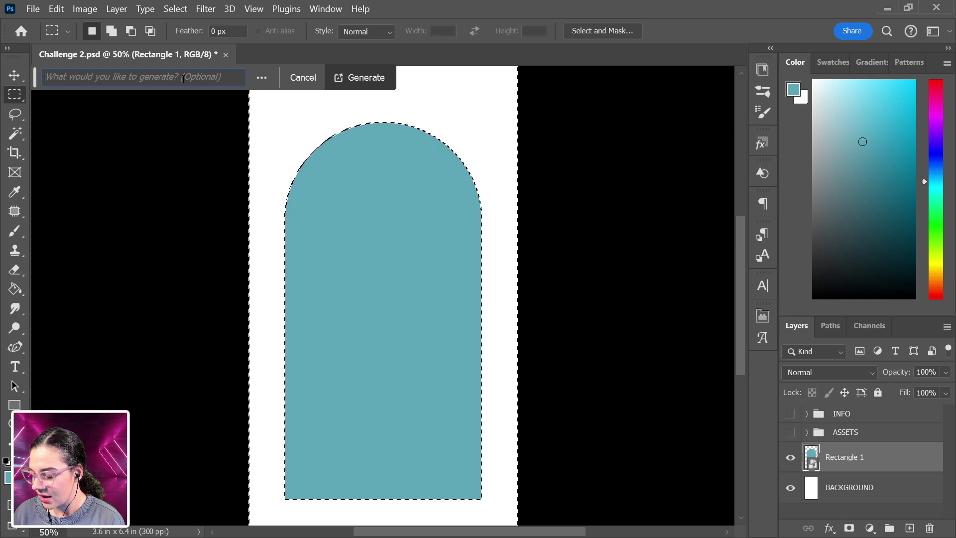
{"action": "type", "text": "sw"}
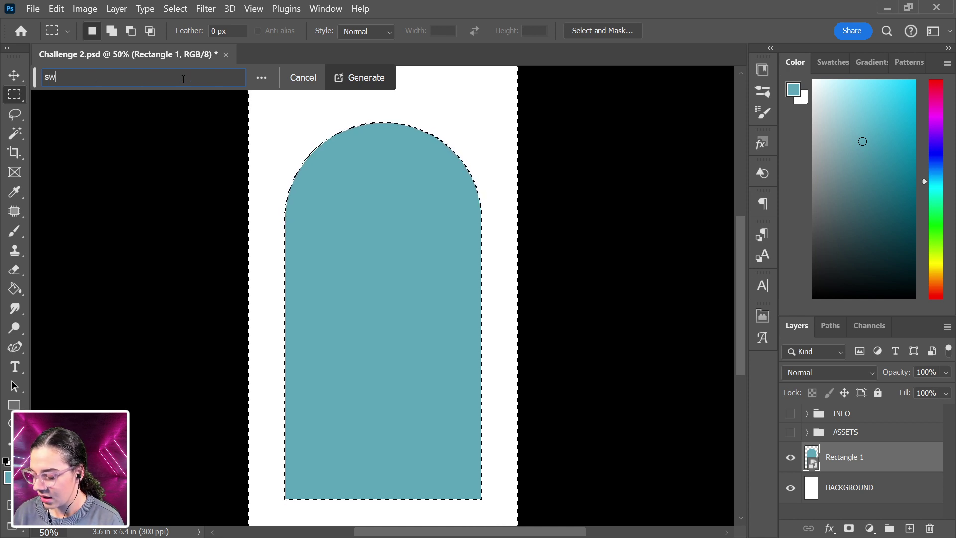
{"action": "type", "text": "irling"}
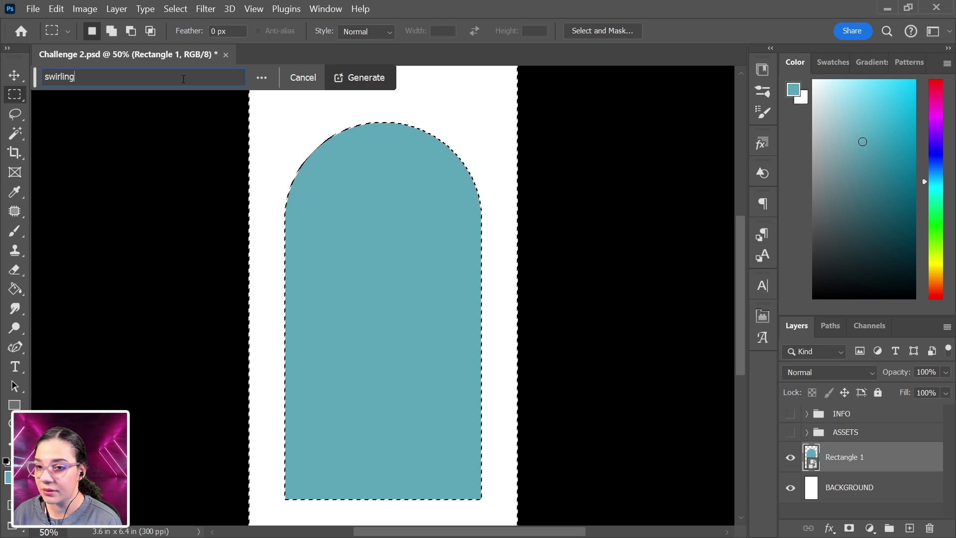
{"action": "type", "text": " blue and "}
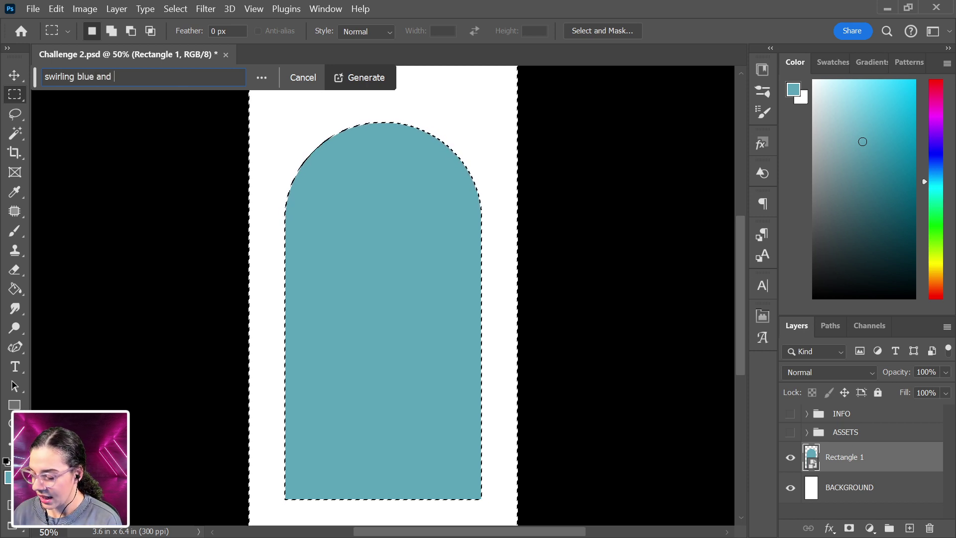
{"action": "type", "text": "white te"}
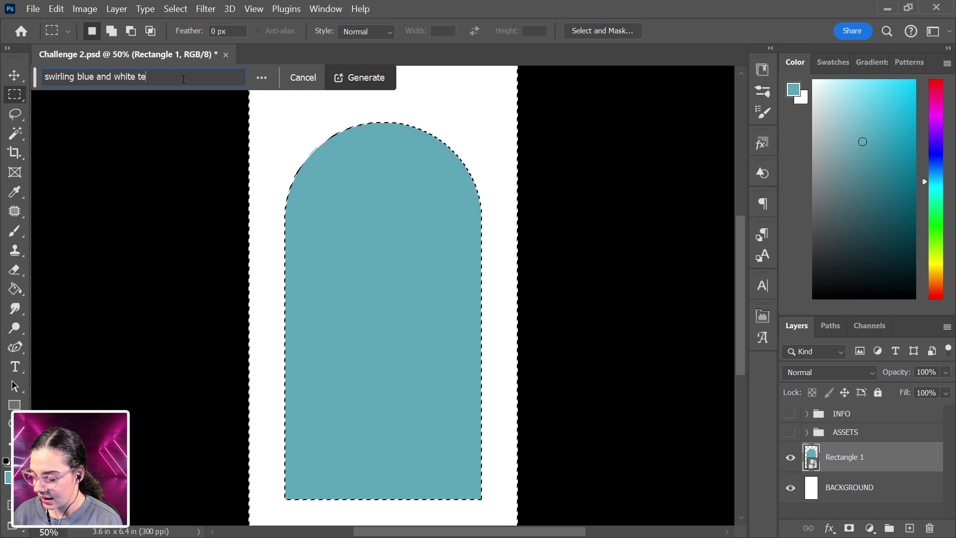
{"action": "type", "text": "xture that "}
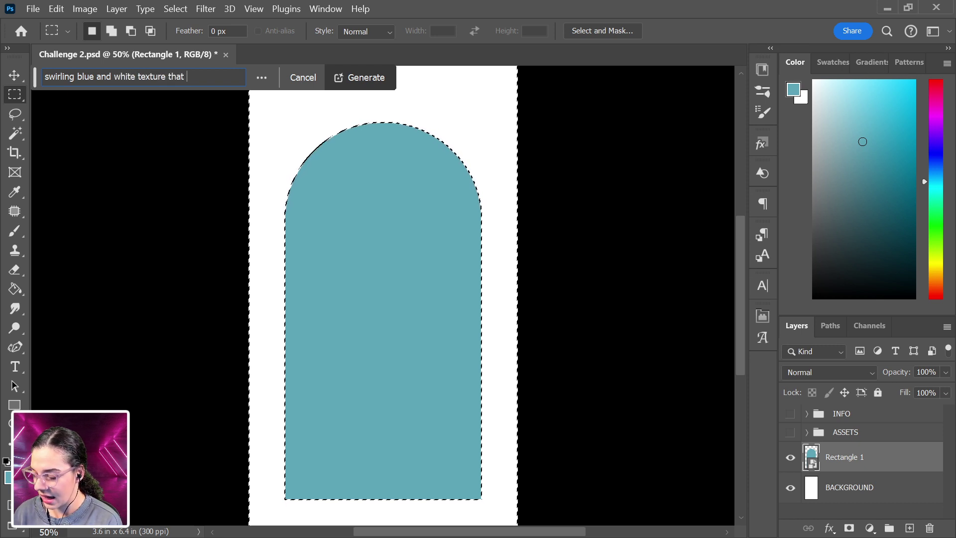
{"action": "type", "text": "resembles oceab"}
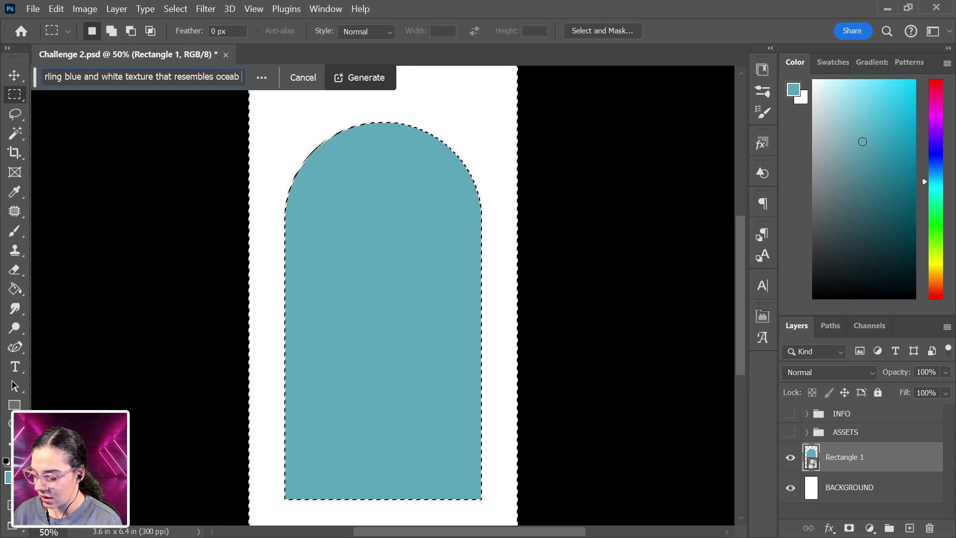
{"action": "key", "text": "BackSpace"}
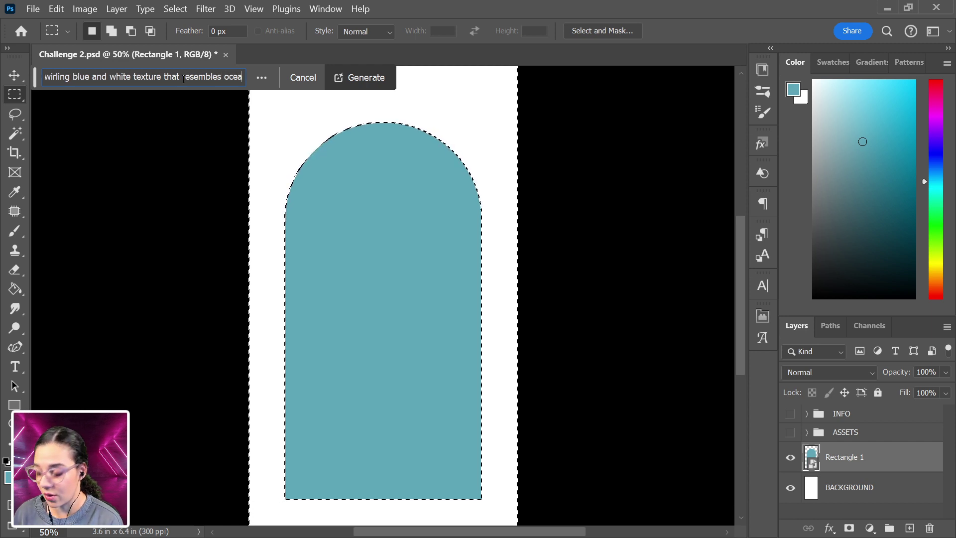
{"action": "type", "text": "n waves"}
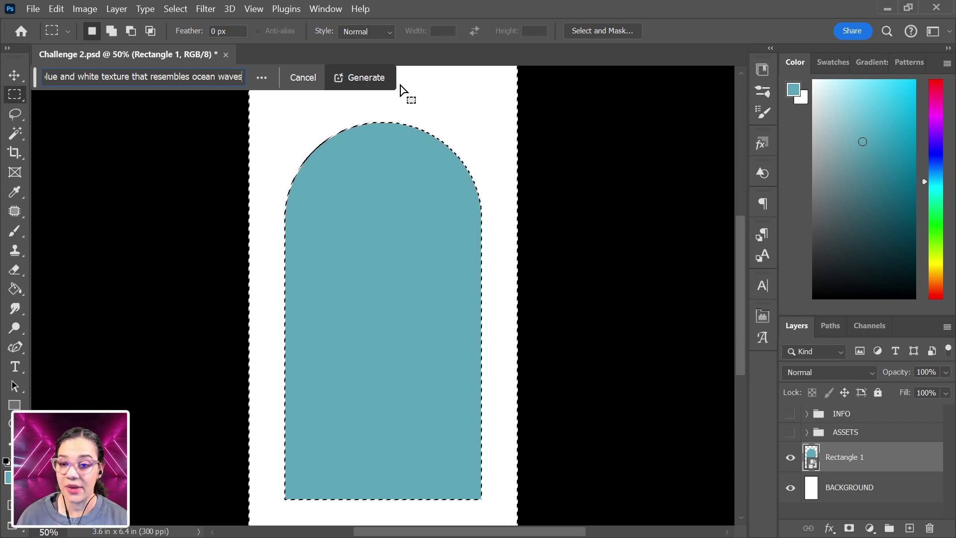
{"action": "key", "text": "Return"}
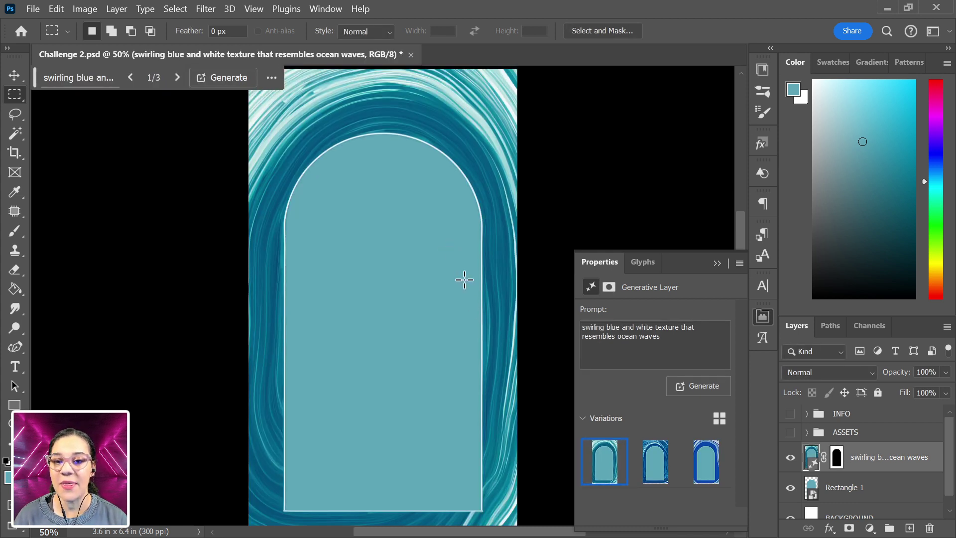
{"action": "scroll", "coordinate": [463, 277], "scroll_direction": "up", "scroll_amount": 1}
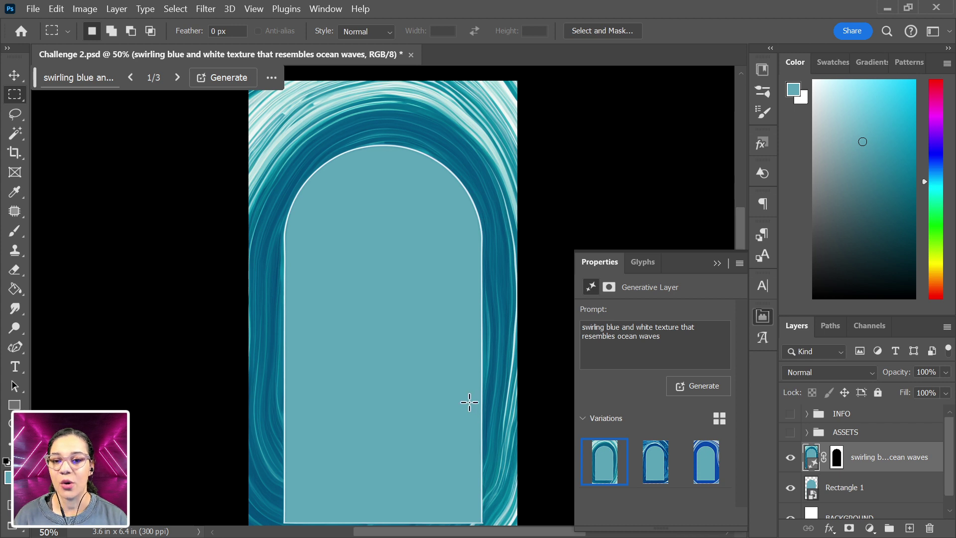
{"action": "scroll", "coordinate": [472, 405], "scroll_direction": "down", "scroll_amount": 2}
{"action": "scroll", "coordinate": [468, 401], "scroll_direction": "up", "scroll_amount": 1}
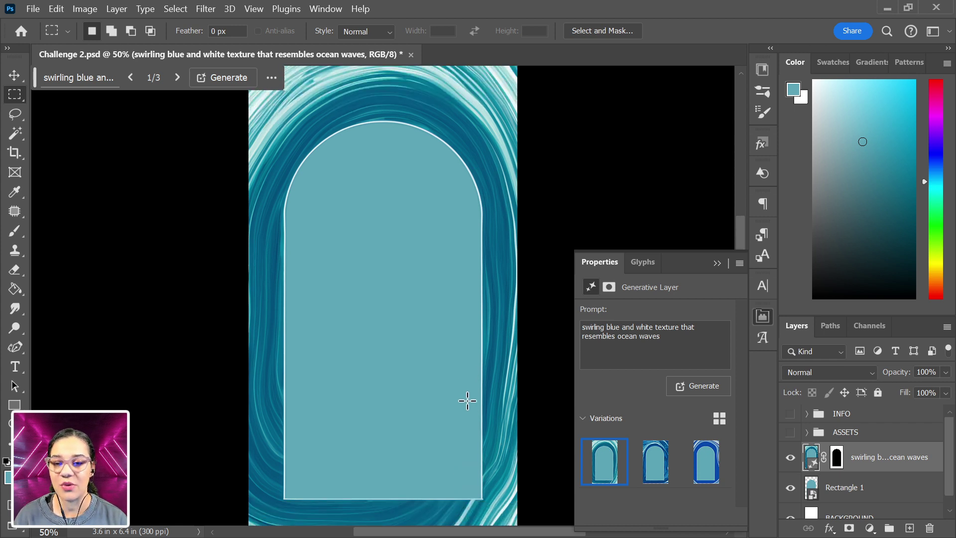
{"action": "scroll", "coordinate": [467, 401], "scroll_direction": "up", "scroll_amount": 1}
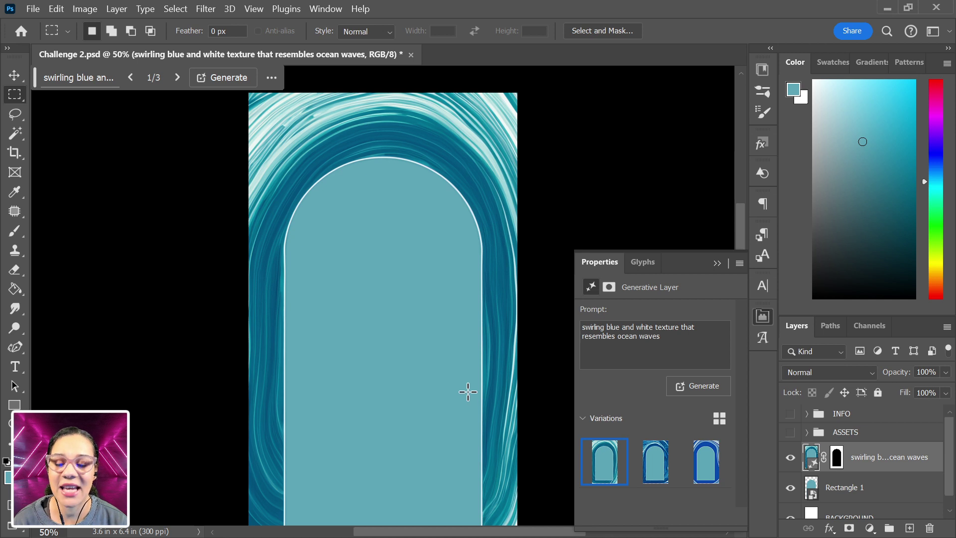
Step: Preview the second and third generated wave variations and inspect how each surrounds the whole arch
{"action": "left_click", "coordinate": [649, 467]}
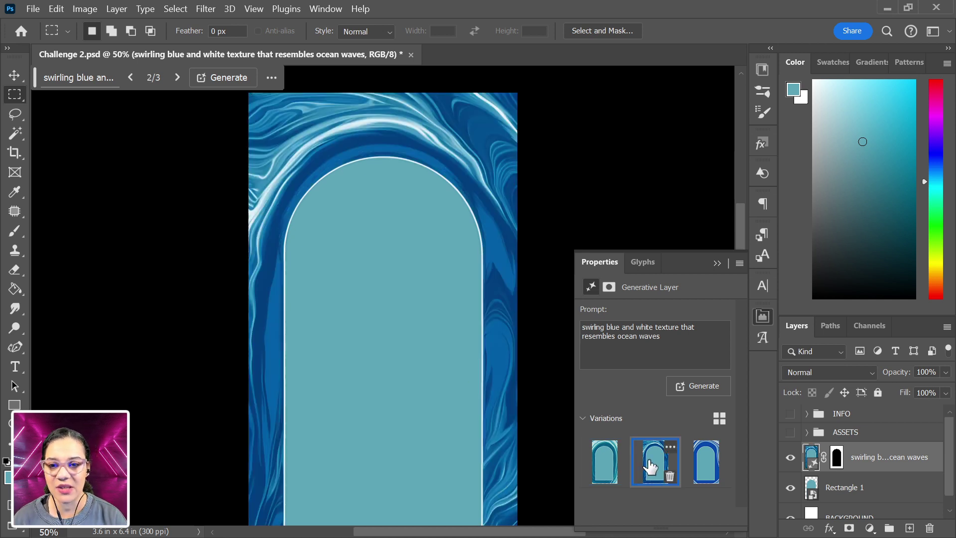
{"action": "scroll", "coordinate": [412, 324], "scroll_direction": "down", "scroll_amount": 1}
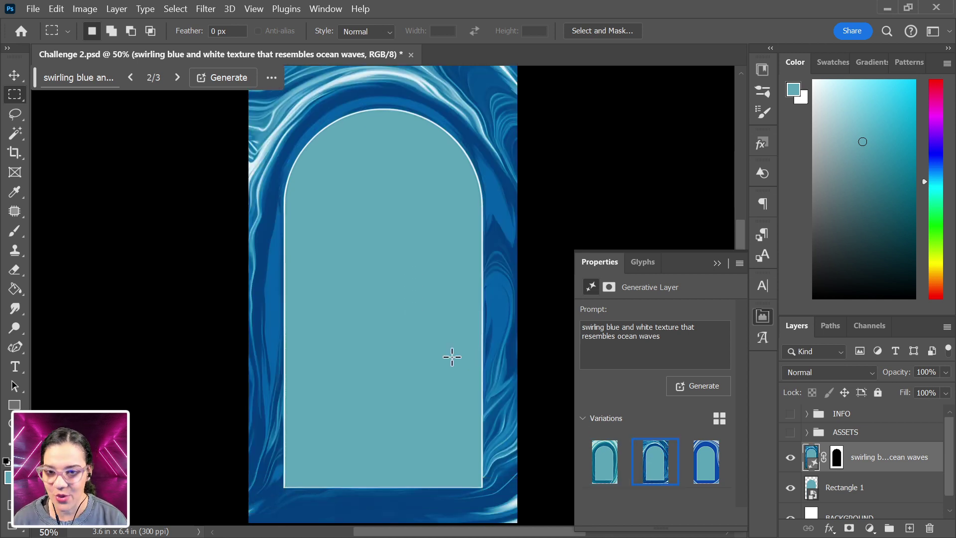
{"action": "scroll", "coordinate": [451, 358], "scroll_direction": "up", "scroll_amount": 1}
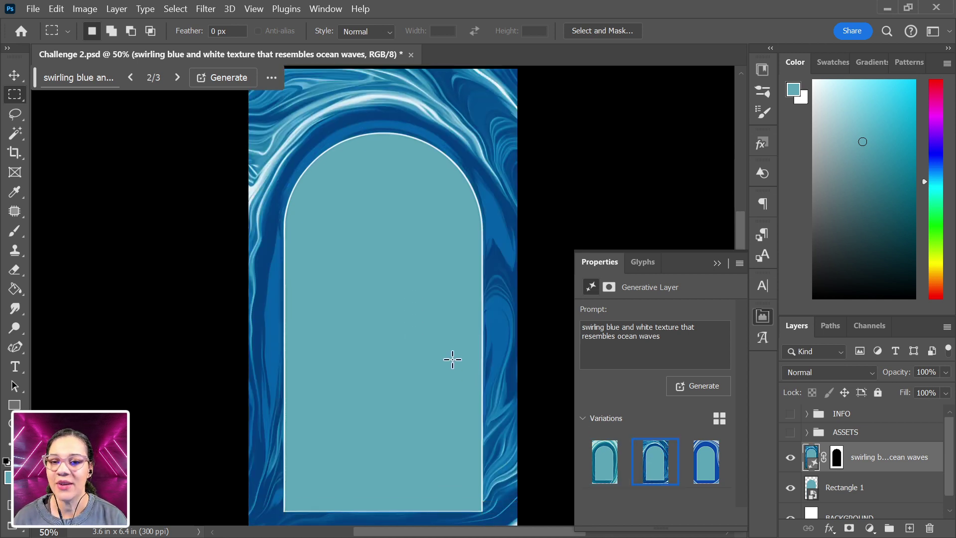
{"action": "left_click", "coordinate": [710, 464]}
{"action": "scroll", "coordinate": [424, 259], "scroll_direction": "down", "scroll_amount": 2}
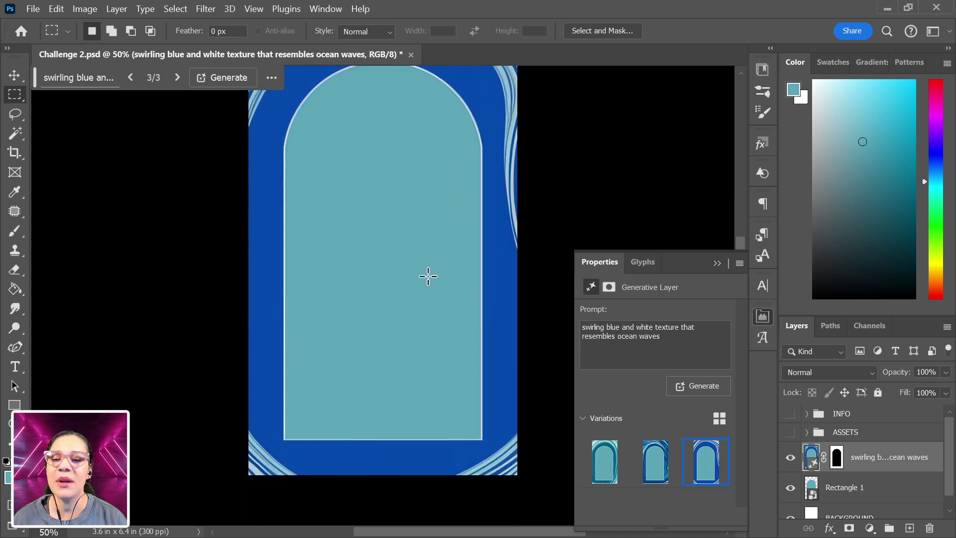
{"action": "scroll", "coordinate": [428, 276], "scroll_direction": "up", "scroll_amount": 2}
{"action": "scroll", "coordinate": [428, 276], "scroll_direction": "down", "scroll_amount": 1}
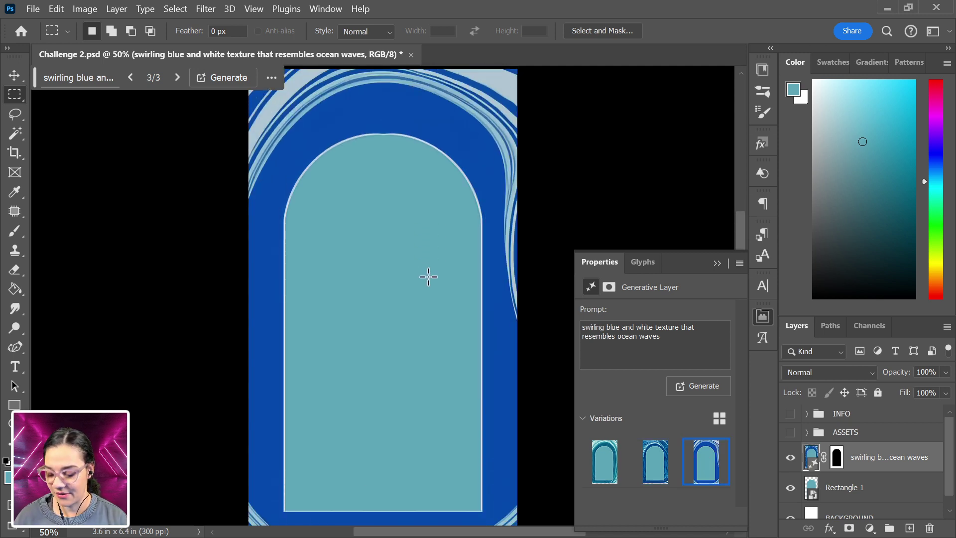
{"action": "scroll", "coordinate": [428, 274], "scroll_direction": "down", "scroll_amount": 1}
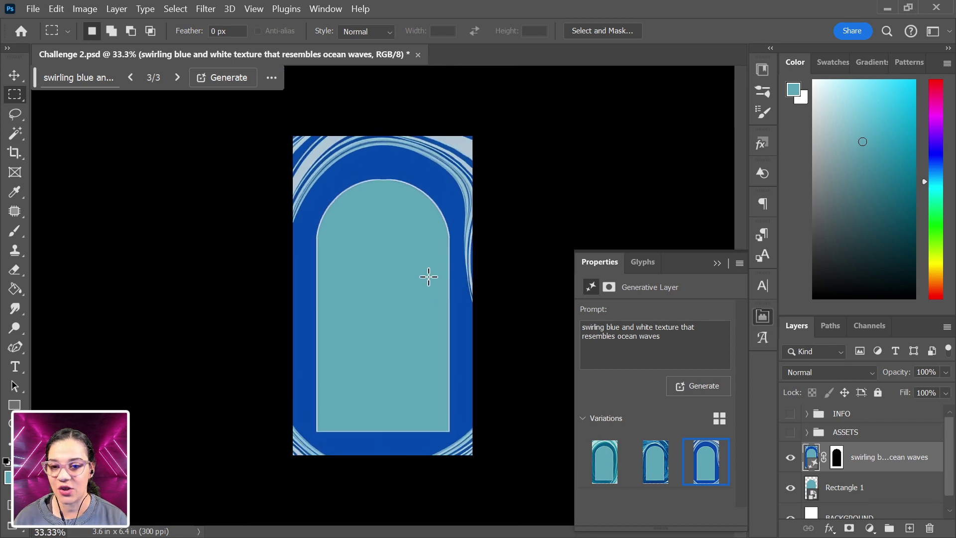
Step: Compare all three wave variations at full-design view, ending on the first teal variation
{"action": "left_click", "coordinate": [654, 453]}
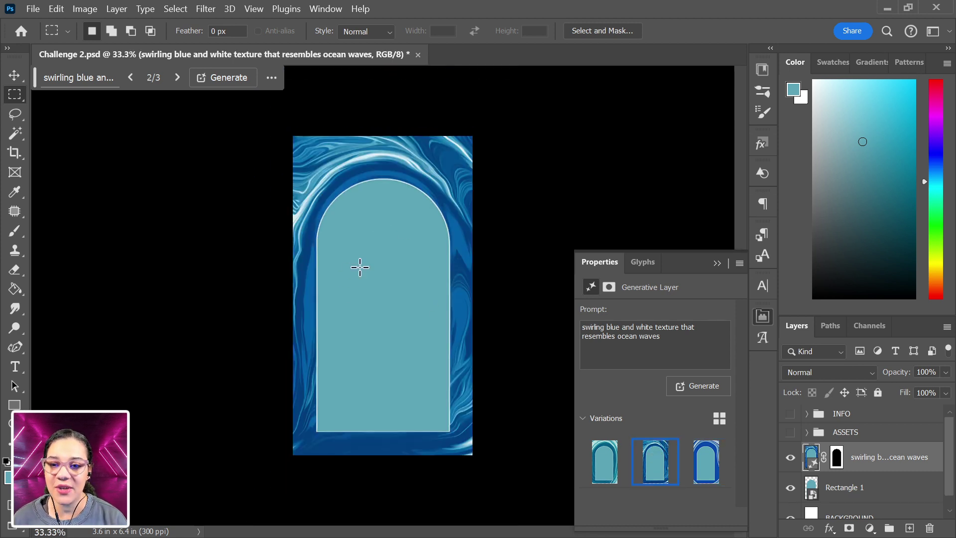
{"action": "left_click", "coordinate": [605, 468]}
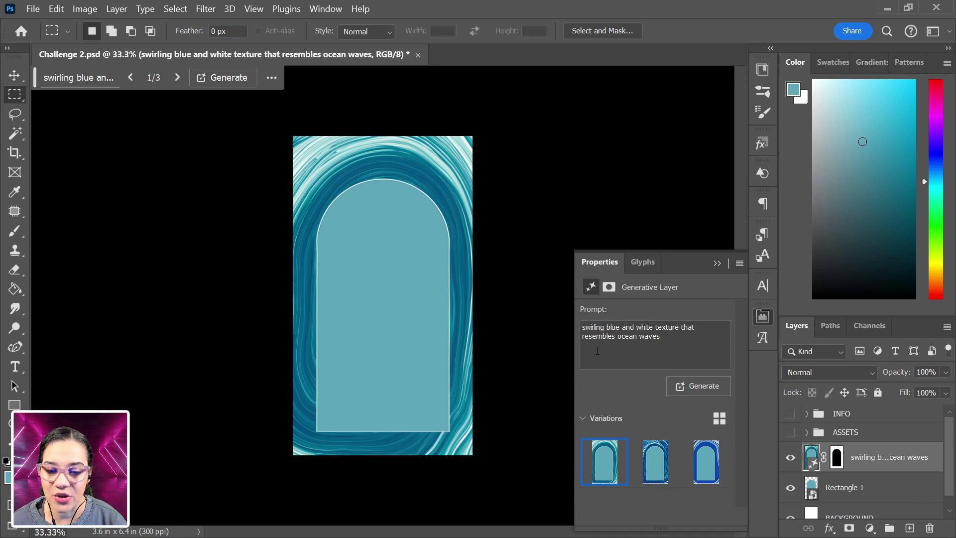
{"action": "left_click", "coordinate": [655, 463]}
{"action": "left_click", "coordinate": [707, 462]}
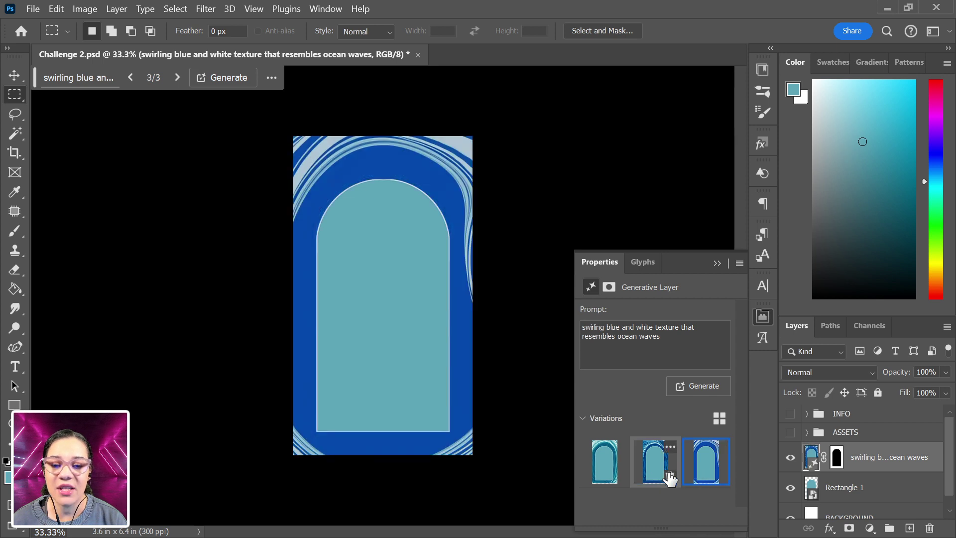
{"action": "left_click", "coordinate": [613, 471]}
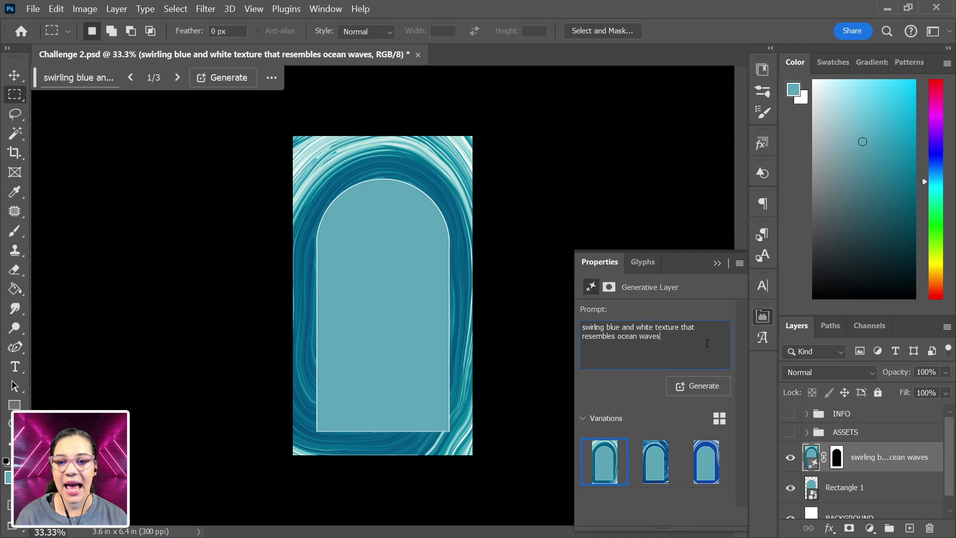
Step: Regenerate the texture with the prompt "swirling blue and white texture that resembles ocean waves flowing diagonally"
{"action": "type", "text": "flo"}
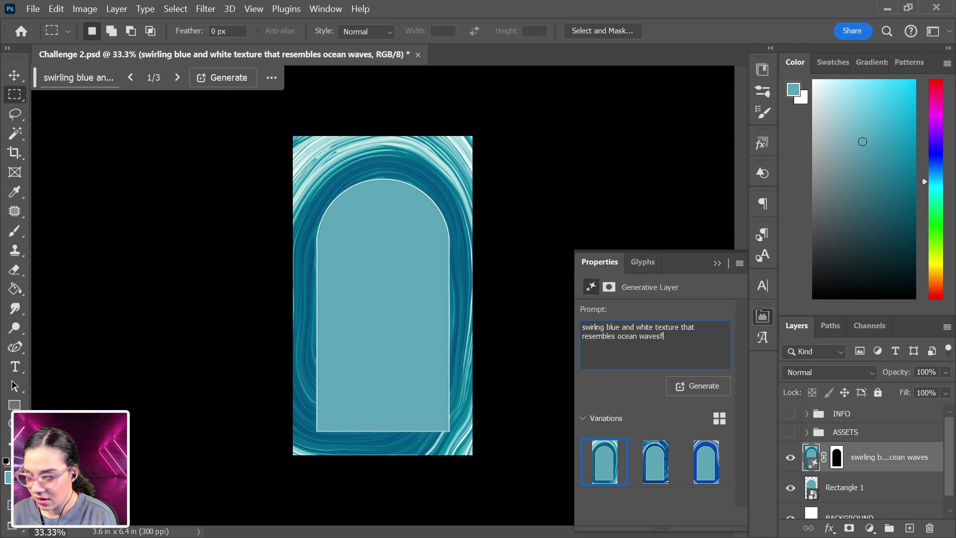
{"action": "key", "text": "BackSpace"}
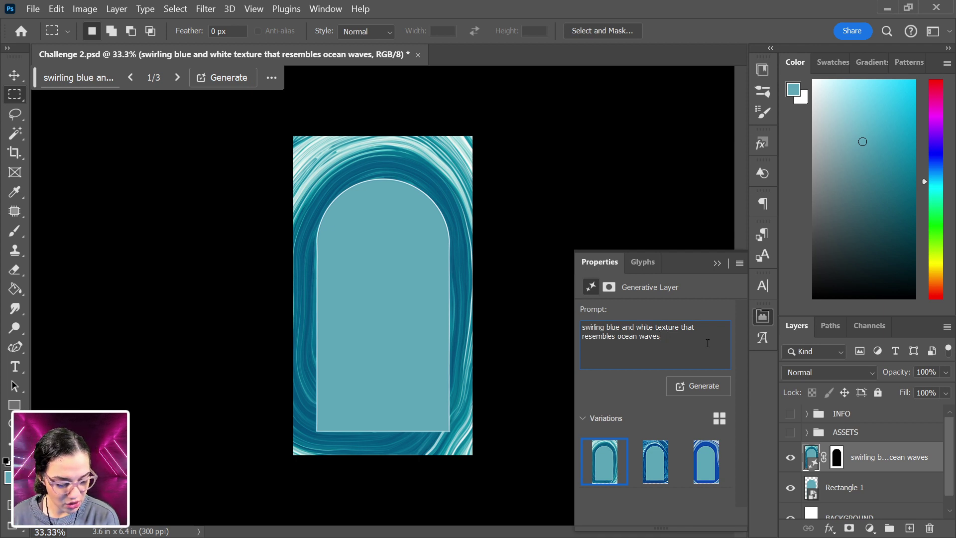
{"action": "type", "text": "flowing"}
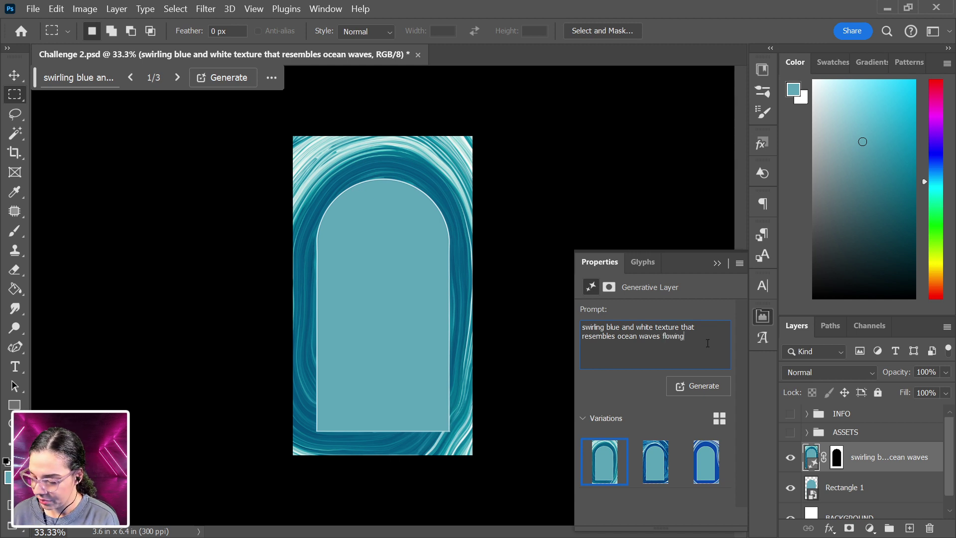
{"action": "type", "text": " diag"}
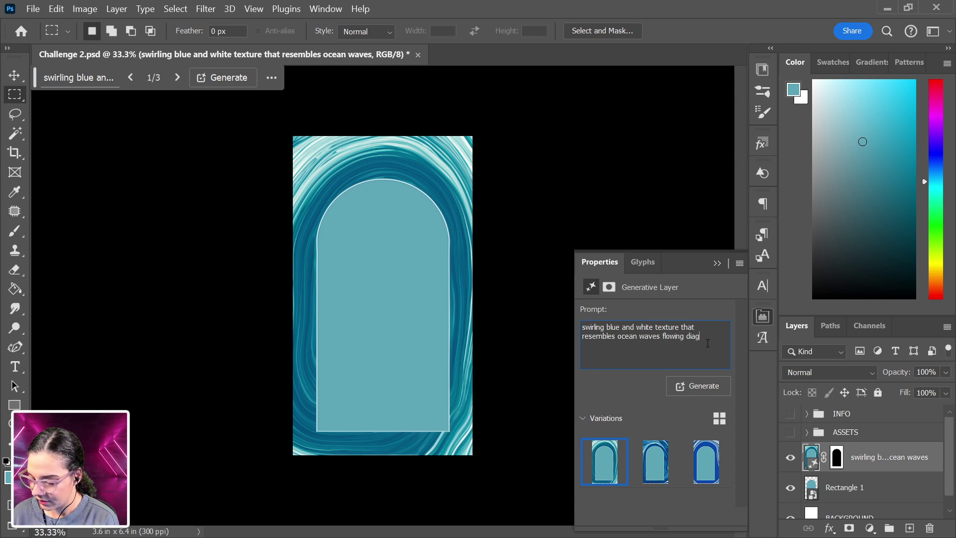
{"action": "type", "text": "onally"}
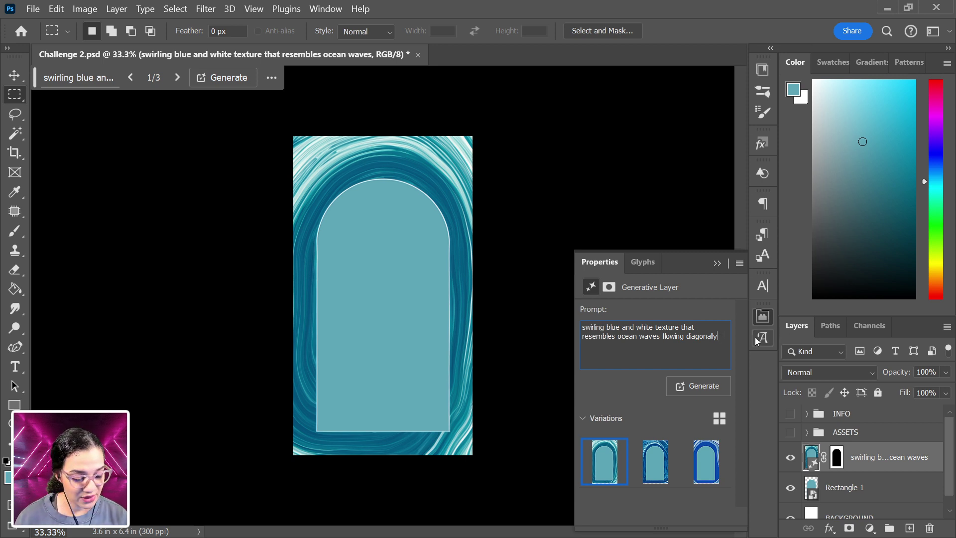
{"action": "key", "text": "Return"}
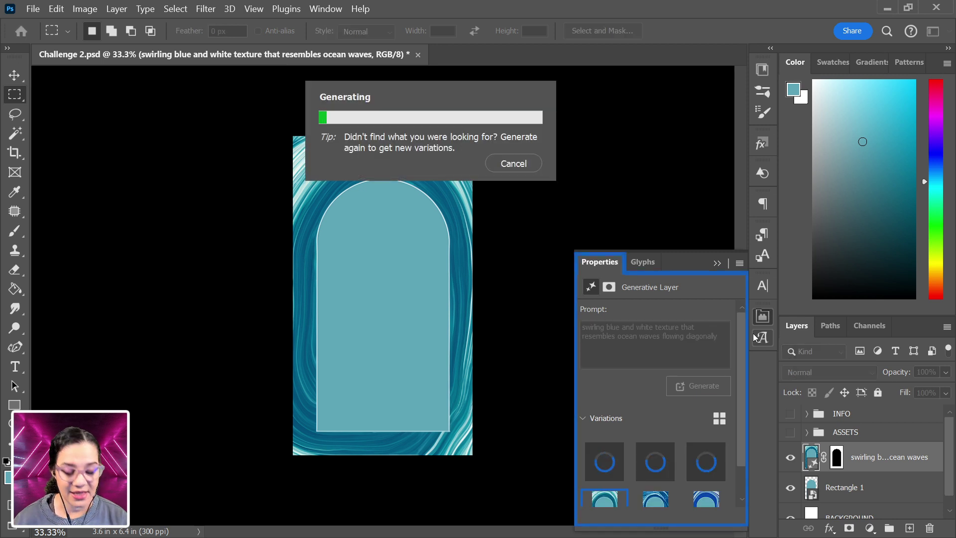
{"action": "scroll", "coordinate": [710, 432], "scroll_direction": "down", "scroll_amount": 2}
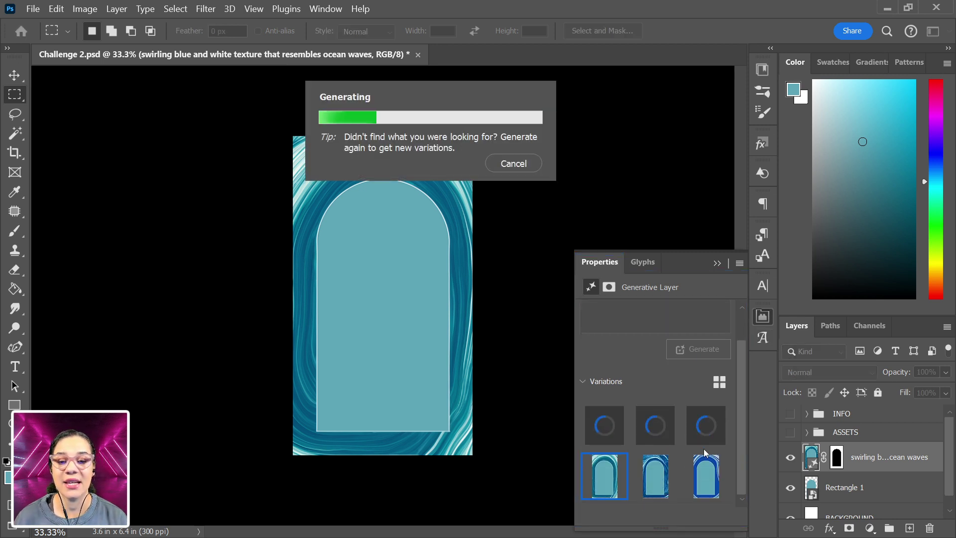
{"action": "mouse_move", "coordinate": [651, 476]}
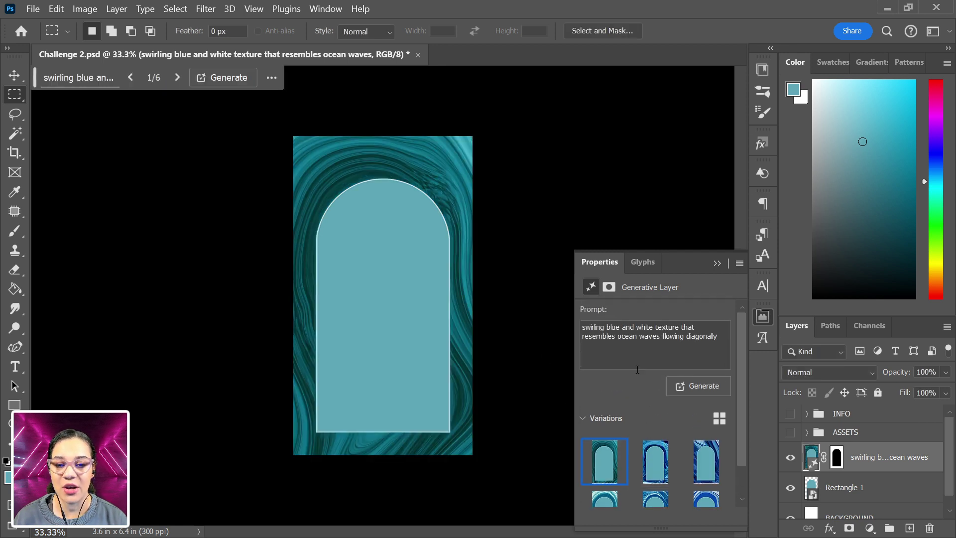
Step: Compare the earlier teal wave variation with the three new diagonally flowing ones
{"action": "scroll", "coordinate": [623, 393], "scroll_direction": "down", "scroll_amount": 1}
{"action": "left_click", "coordinate": [605, 495]}
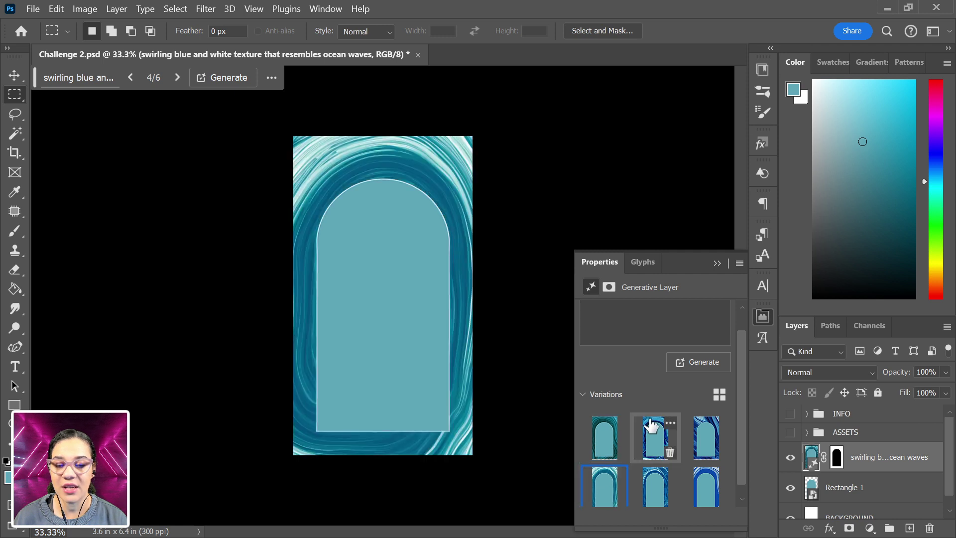
{"action": "scroll", "coordinate": [644, 359], "scroll_direction": "up", "scroll_amount": 1}
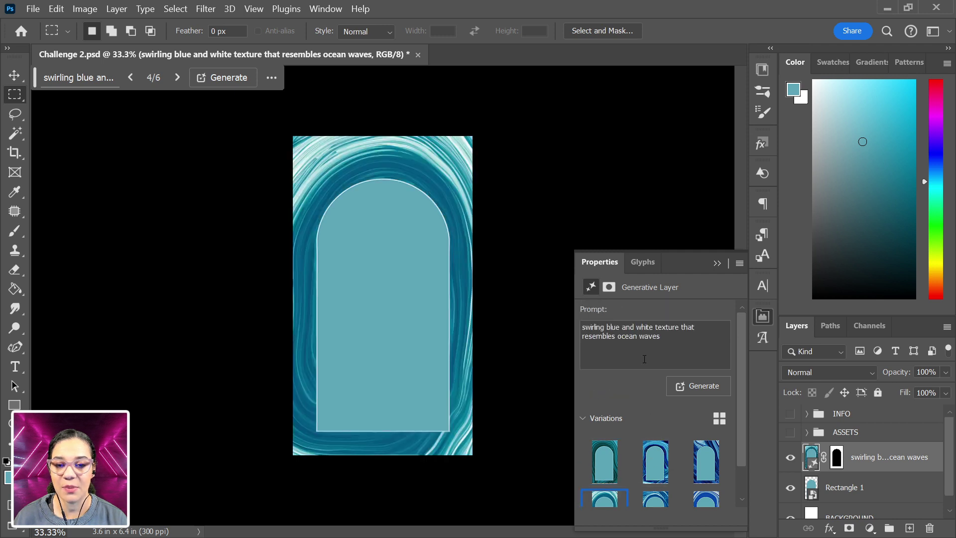
{"action": "left_click", "coordinate": [601, 465]}
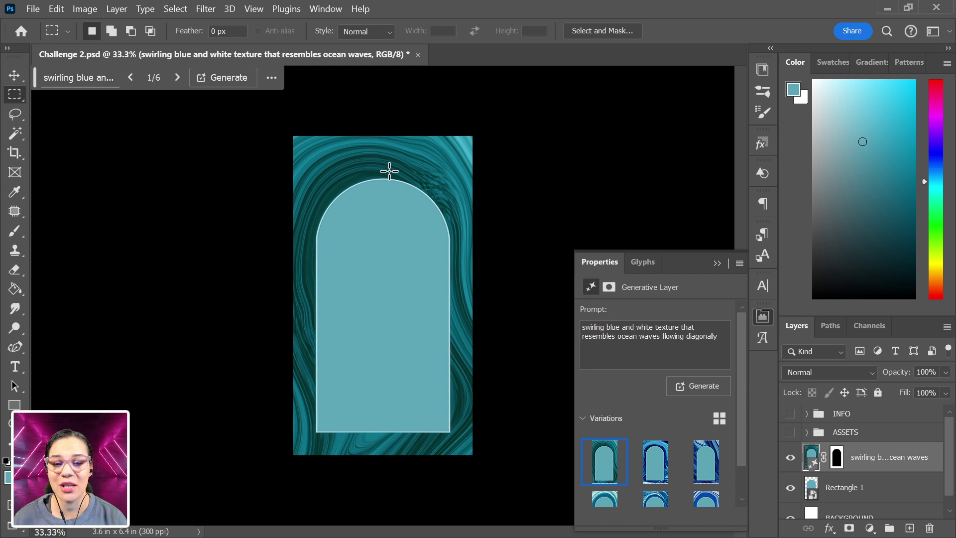
{"action": "left_click", "coordinate": [652, 467]}
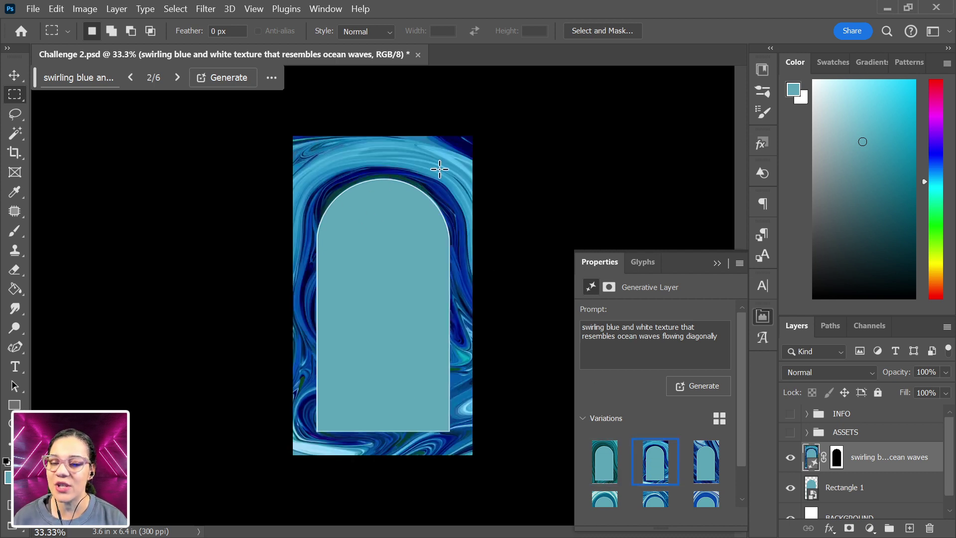
{"action": "left_click", "coordinate": [706, 463]}
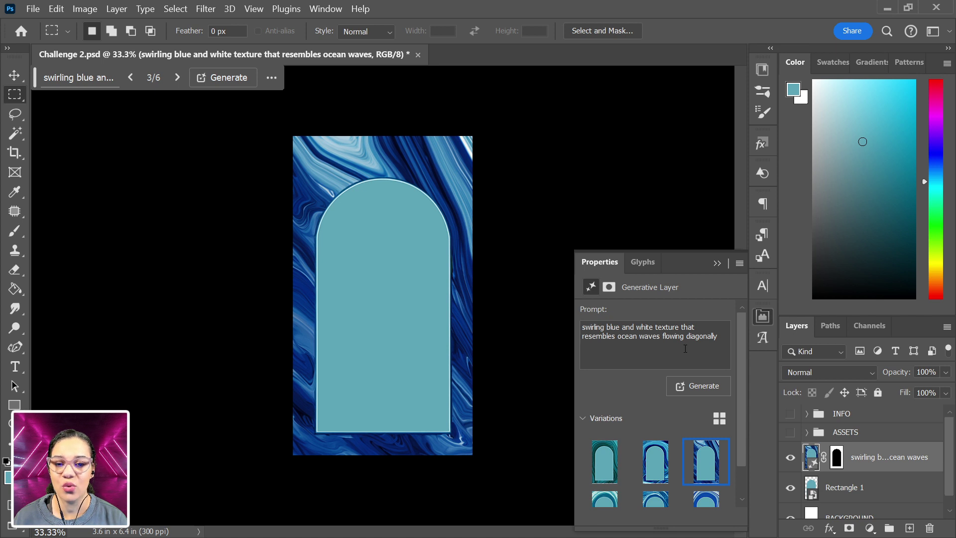
Step: Generate another set of variations from the same diagonal prompt and preview each new one around the arch
{"action": "left_click", "coordinate": [700, 389]}
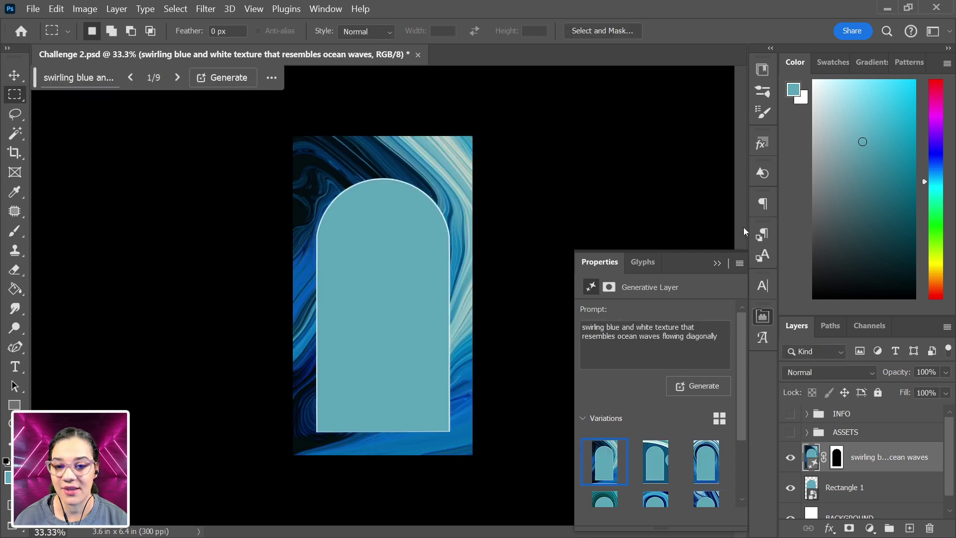
{"action": "left_click", "coordinate": [657, 464]}
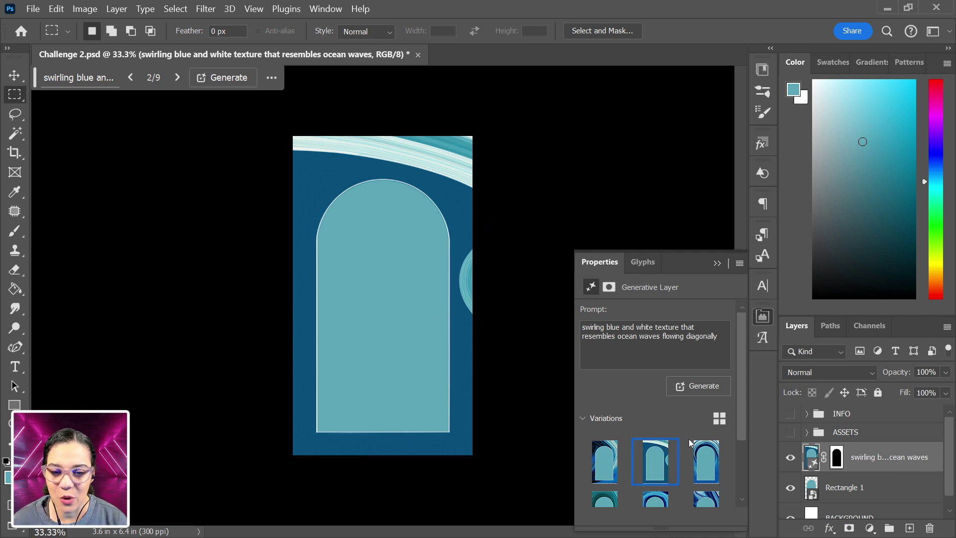
{"action": "left_click", "coordinate": [702, 465]}
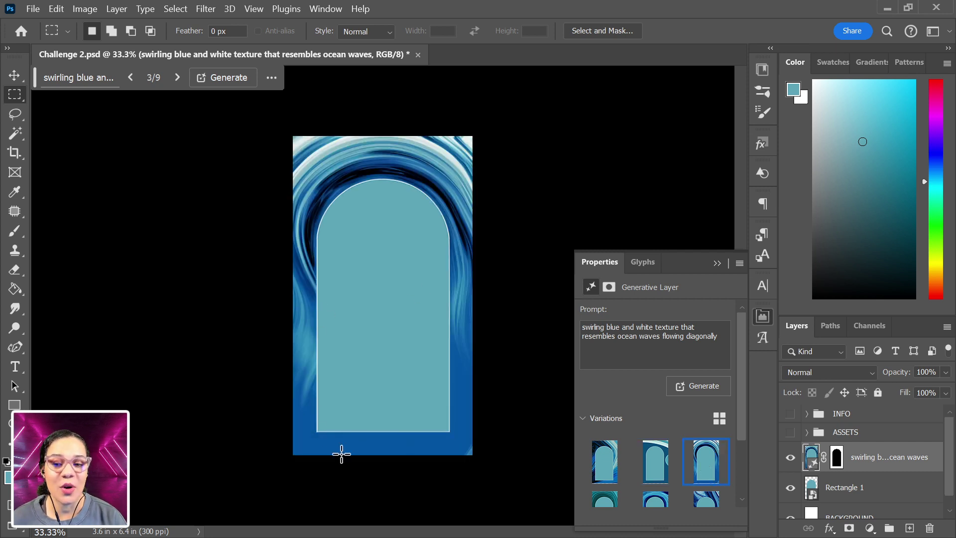
{"action": "left_click", "coordinate": [603, 462]}
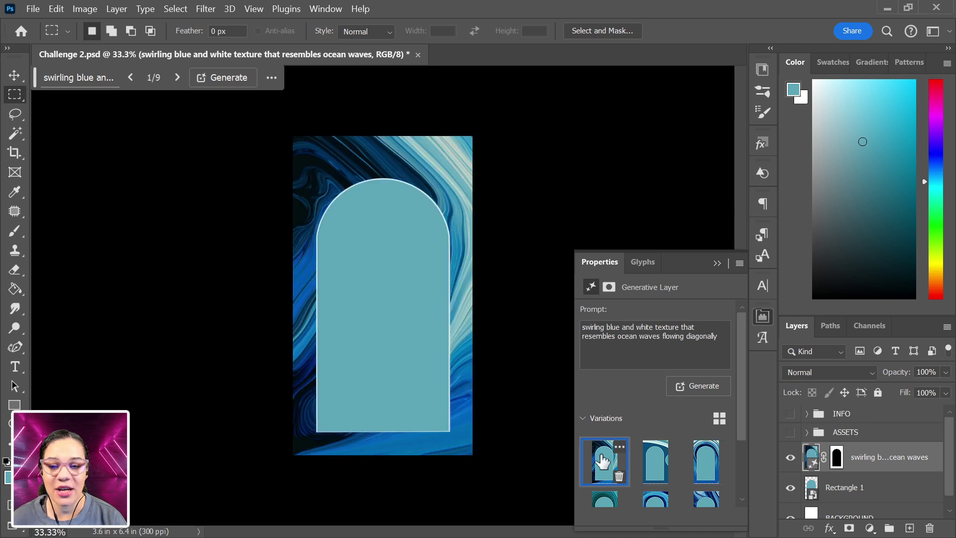
Step: Compare the older variations from the previous sets and choose the first one, with dark and light blue diagonal swirls
{"action": "scroll", "coordinate": [610, 466], "scroll_direction": "down", "scroll_amount": 2}
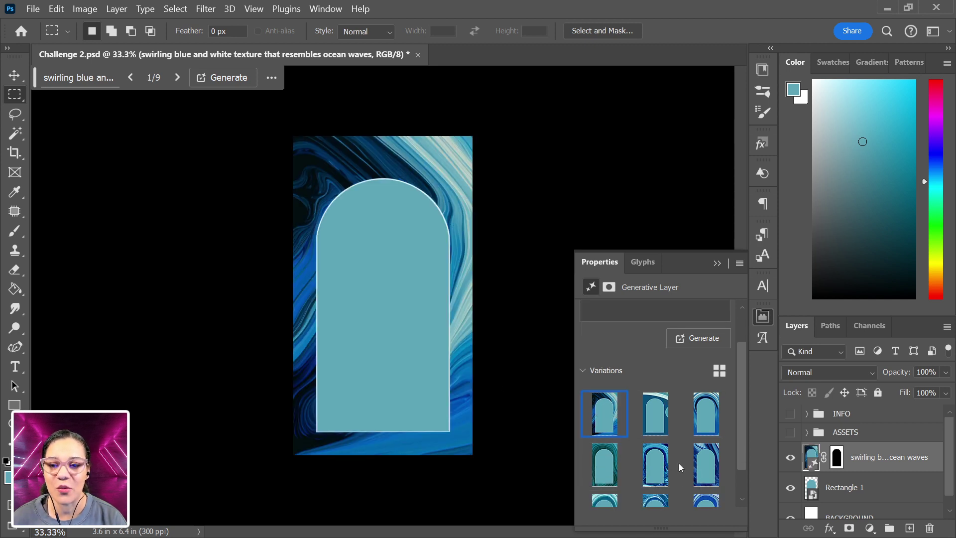
{"action": "left_click", "coordinate": [608, 468]}
{"action": "scroll", "coordinate": [621, 479], "scroll_direction": "down", "scroll_amount": 1}
{"action": "scroll", "coordinate": [620, 479], "scroll_direction": "down", "scroll_amount": 1}
{"action": "left_click", "coordinate": [613, 493]}
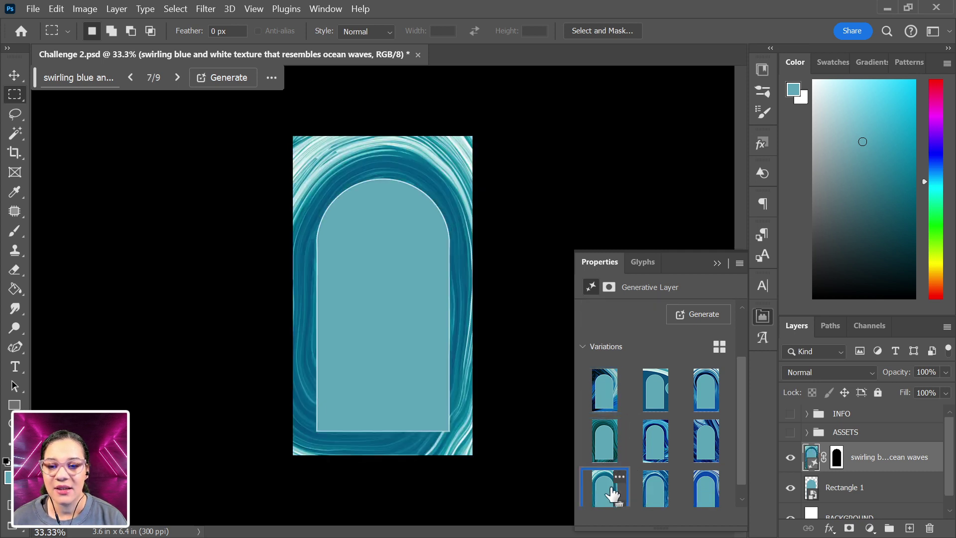
{"action": "left_click", "coordinate": [707, 442]}
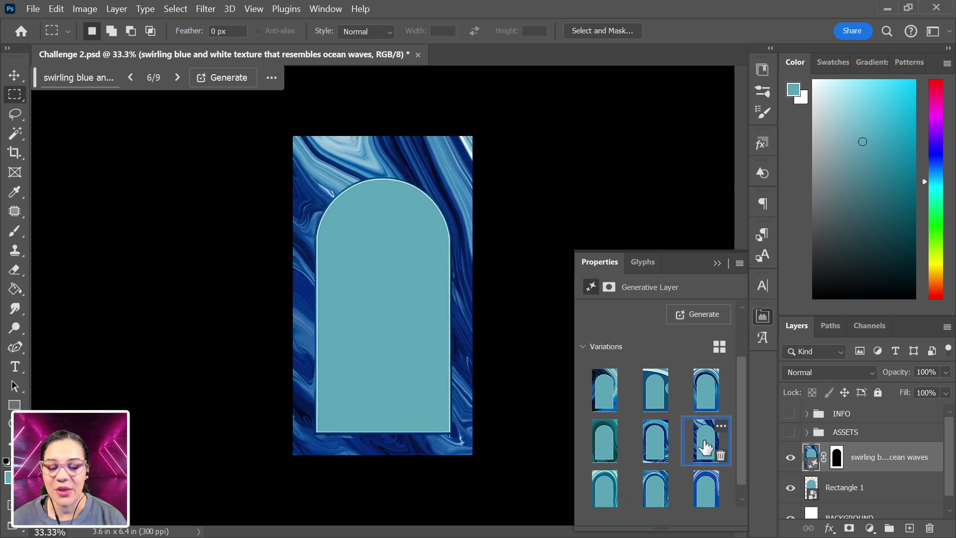
{"action": "left_click", "coordinate": [609, 438]}
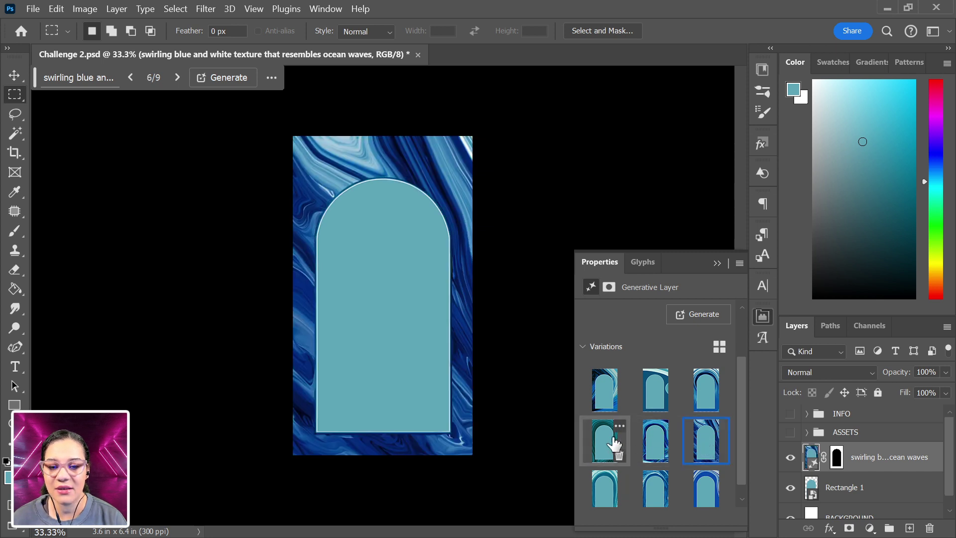
{"action": "scroll", "coordinate": [614, 440], "scroll_direction": "down", "scroll_amount": 1}
{"action": "left_click", "coordinate": [600, 384]}
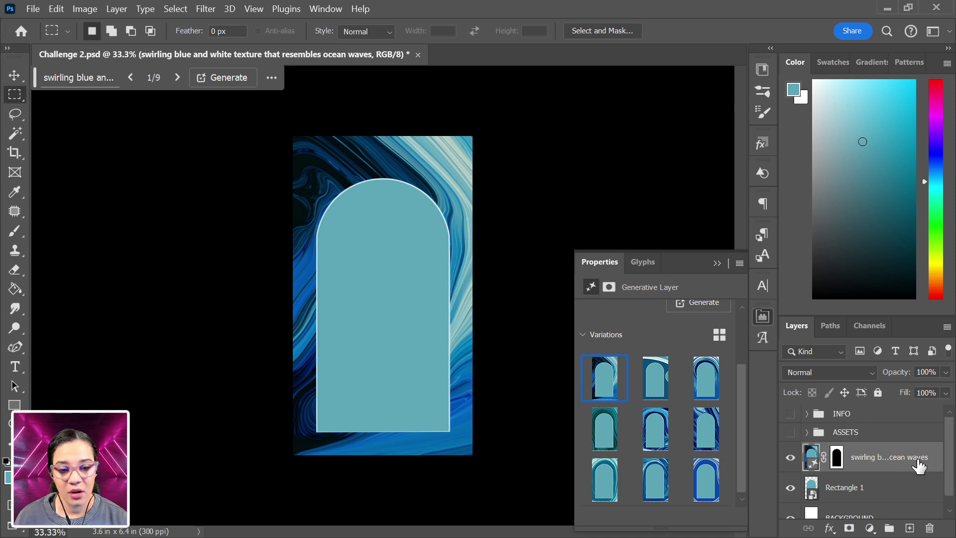
Step: Duplicate the generative ocean-wave layer twice
{"action": "key", "text": "ctrl+f"}
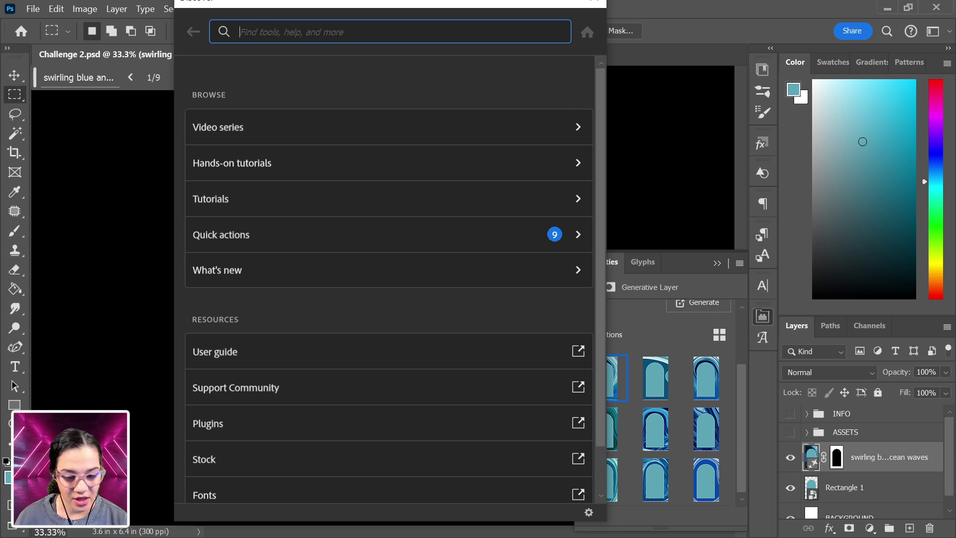
{"action": "left_click", "coordinate": [594, 2]}
{"action": "key", "text": "ctrl+j"}
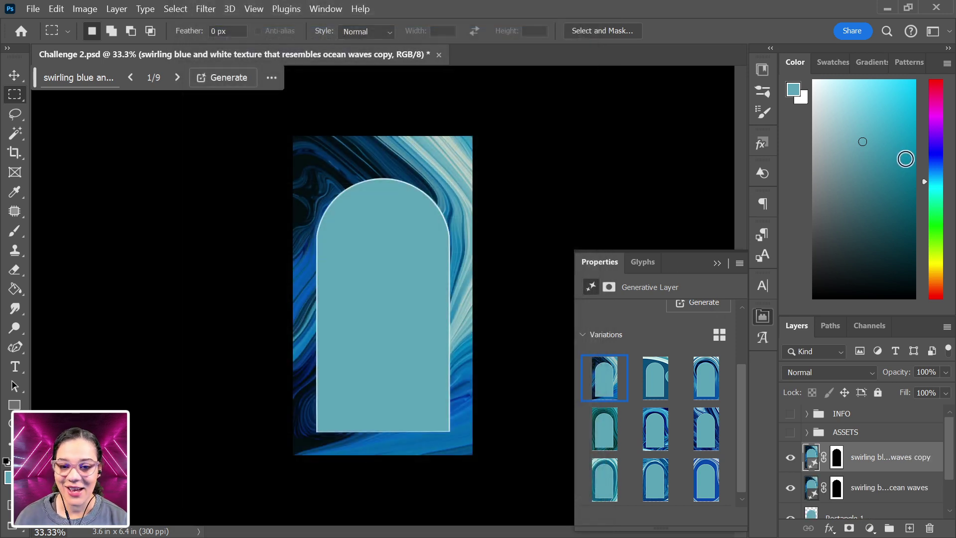
{"action": "key", "text": "ctrl+j"}
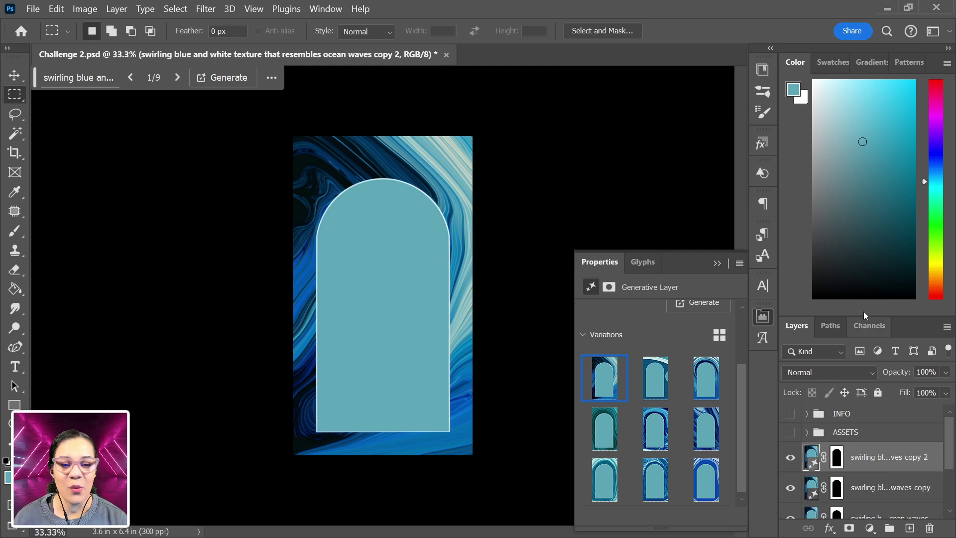
Step: Rasterize the topmost copy of the generative ocean-wave layer and hide it
{"action": "left_click_drag", "start_coordinate": [869, 317], "coordinate": [869, 154]}
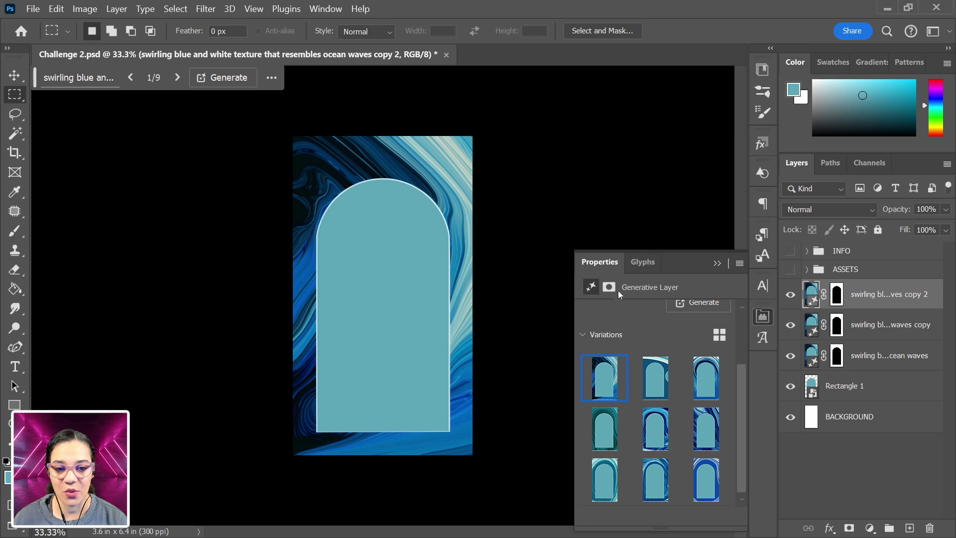
{"action": "right_click", "coordinate": [899, 300]}
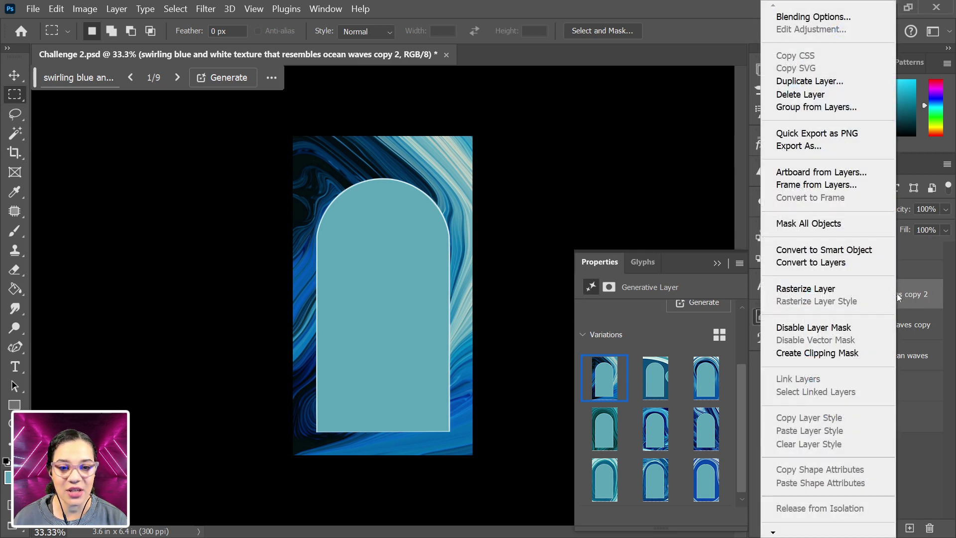
{"action": "left_click", "coordinate": [853, 289]}
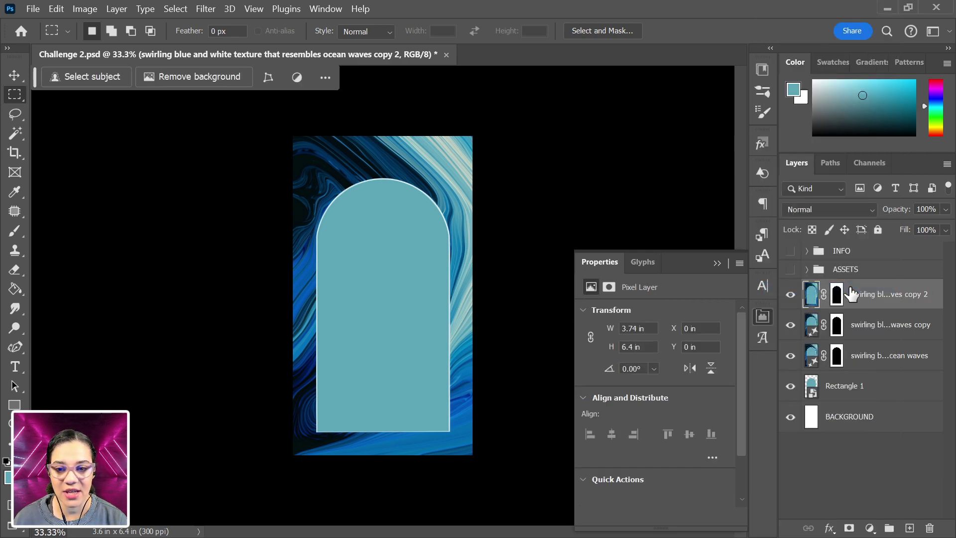
{"action": "left_click", "coordinate": [792, 298]}
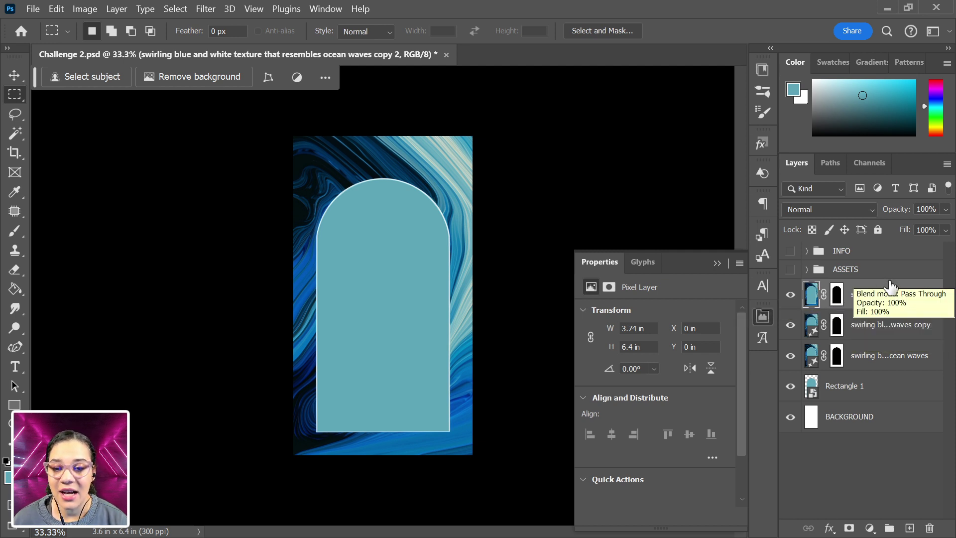
{"action": "left_click", "coordinate": [791, 294]}
Step: Switch the middle copy of the ocean-wave layer to the fourth variation, with teal swirls
{"action": "left_click", "coordinate": [867, 330]}
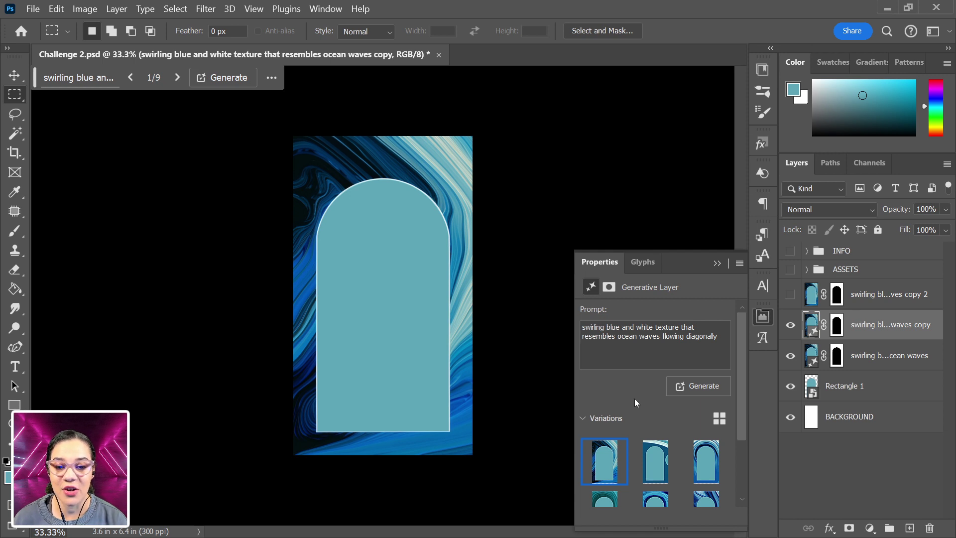
{"action": "scroll", "coordinate": [634, 399], "scroll_direction": "down", "scroll_amount": 3}
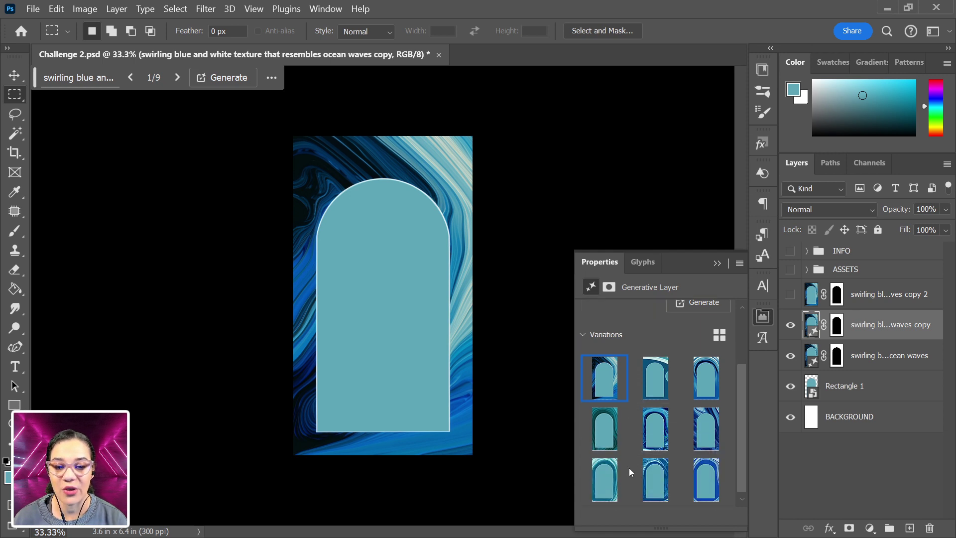
{"action": "left_click", "coordinate": [608, 441]}
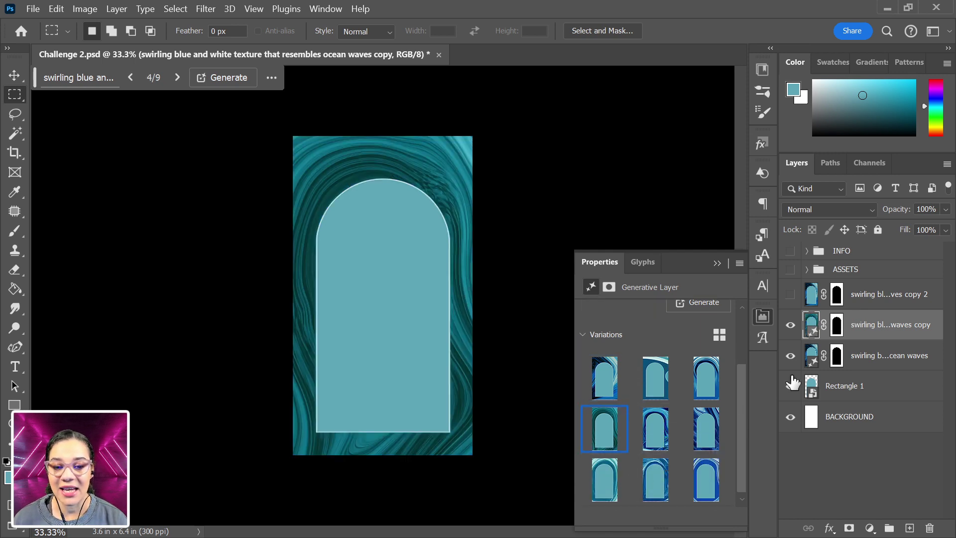
Step: Rasterize the teal middle copy of the ocean-wave layer and hide it
{"action": "right_click", "coordinate": [869, 339]}
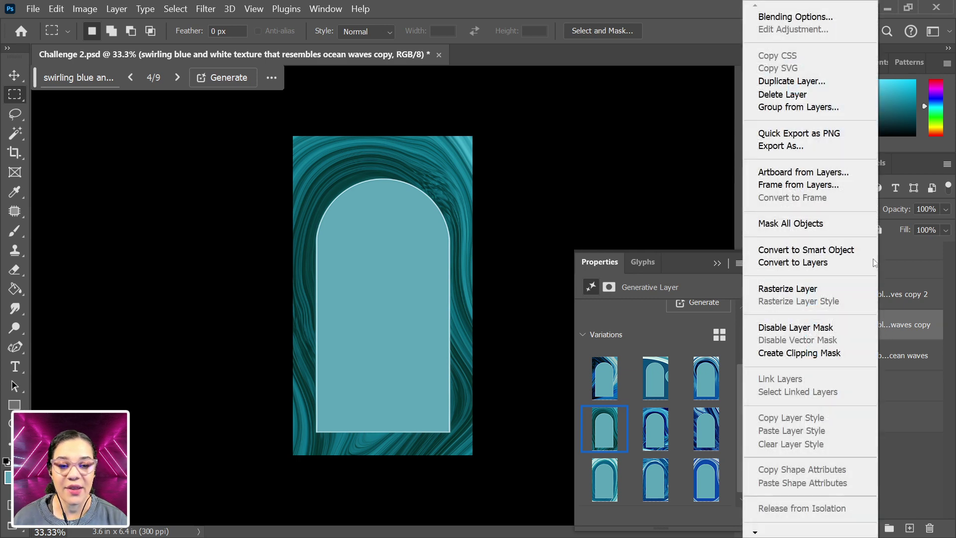
{"action": "left_click", "coordinate": [833, 290]}
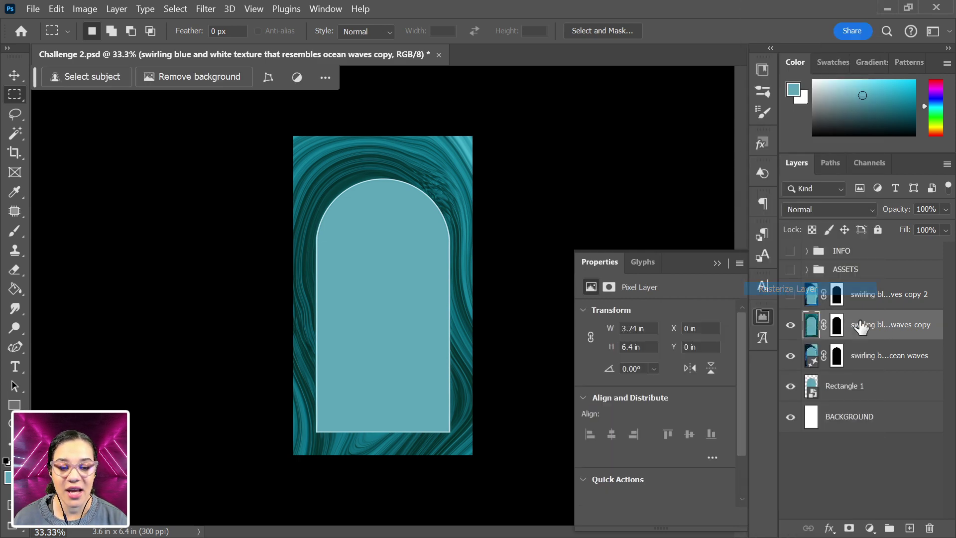
{"action": "left_click", "coordinate": [791, 327]}
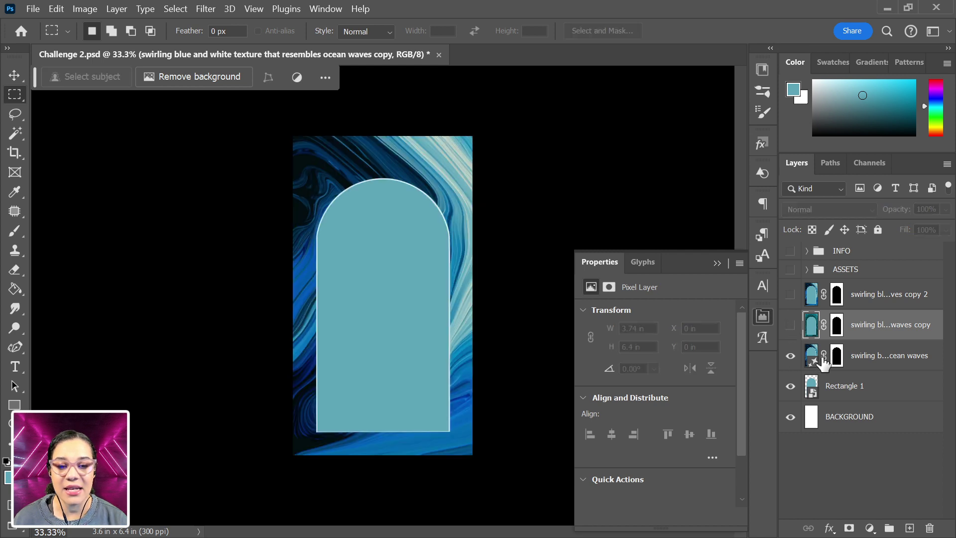
Step: Switch the original ocean-wave layer to the sixth variation, with deep blue diagonal swirls
{"action": "left_click", "coordinate": [904, 366]}
{"action": "scroll", "coordinate": [712, 453], "scroll_direction": "down", "scroll_amount": 3}
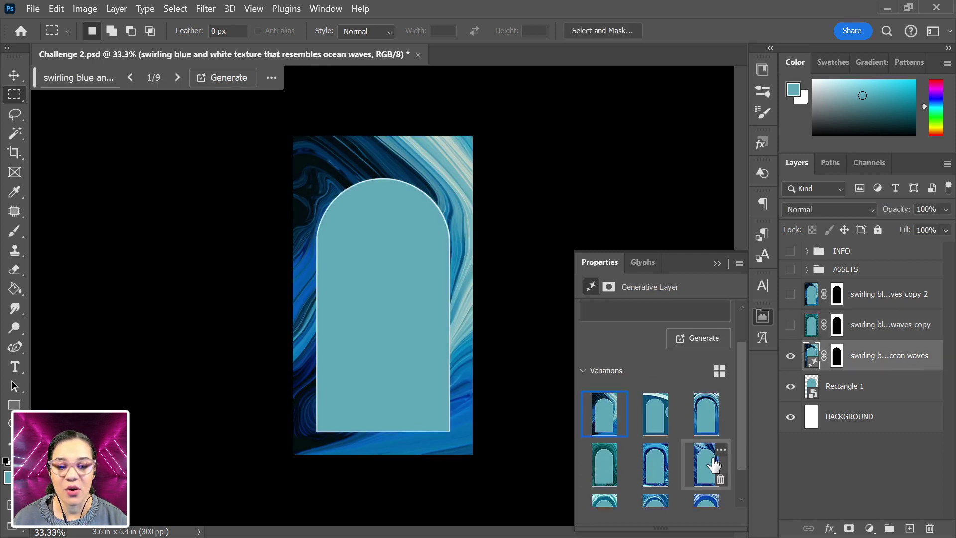
{"action": "left_click", "coordinate": [705, 428]}
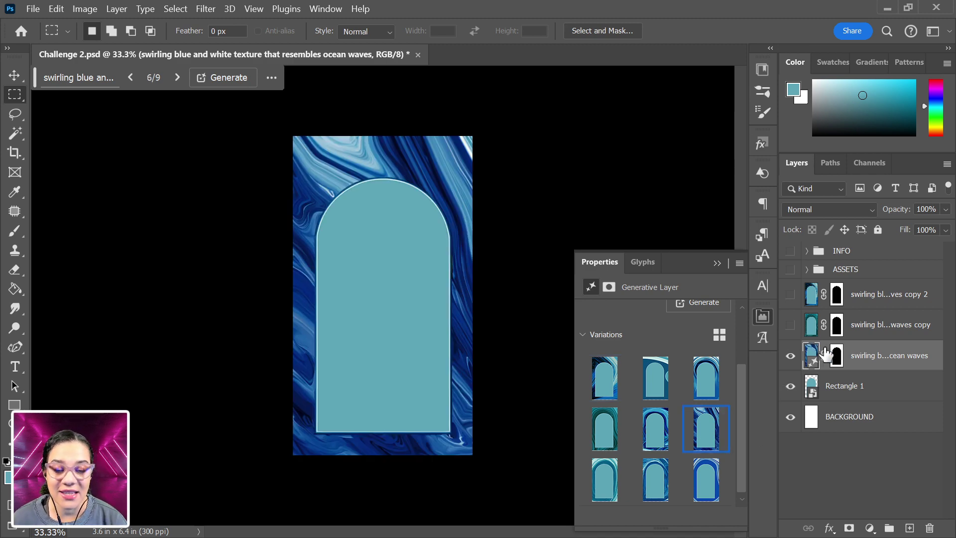
Step: Rasterize the original ocean-wave layer and hide it together with the Rectangle 1 arch, leaving only the white background
{"action": "right_click", "coordinate": [866, 367]}
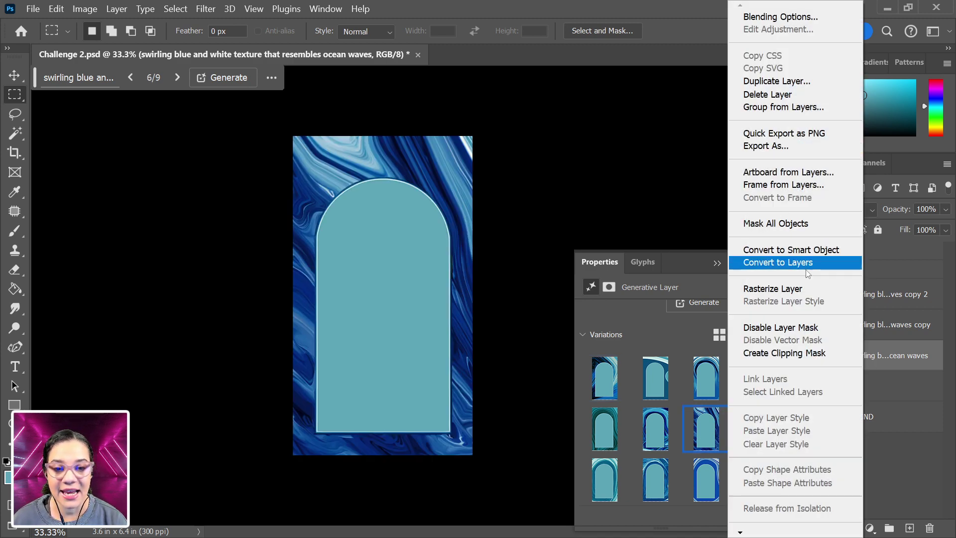
{"action": "left_click", "coordinate": [817, 294]}
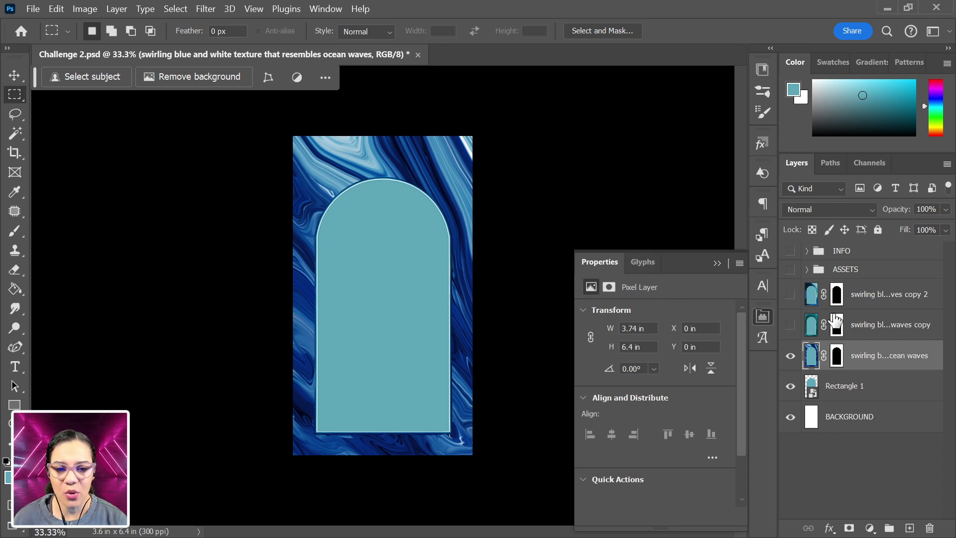
{"action": "left_click", "coordinate": [790, 355]}
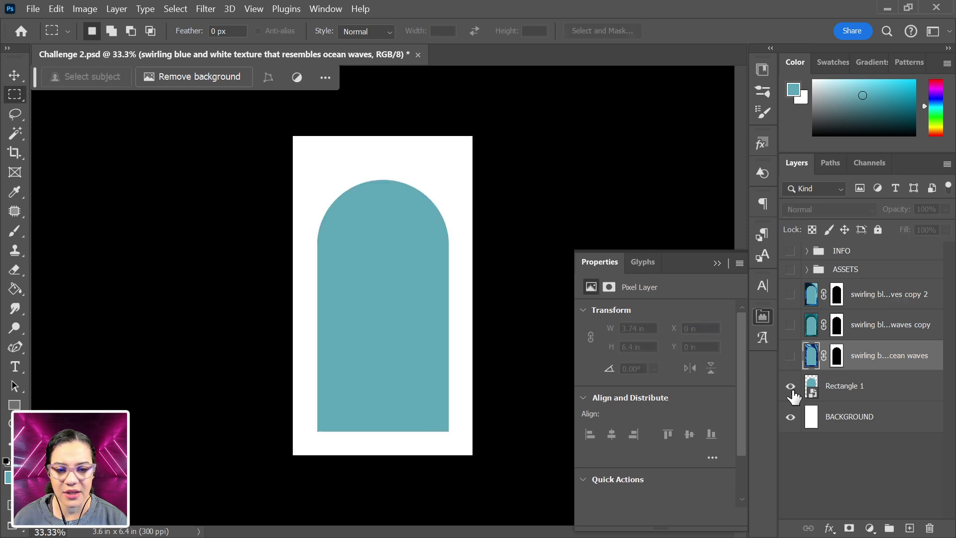
{"action": "left_click", "coordinate": [790, 386]}
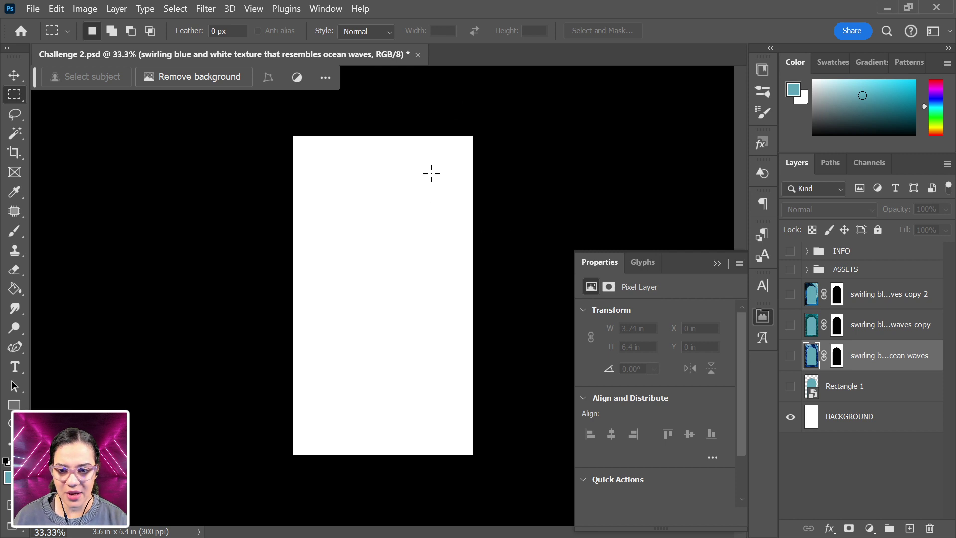
Step: Draw a teal circle about 427 px in diameter, centered near the top of the white page, with the Ellipse tool
{"action": "left_click", "coordinate": [14, 405]}
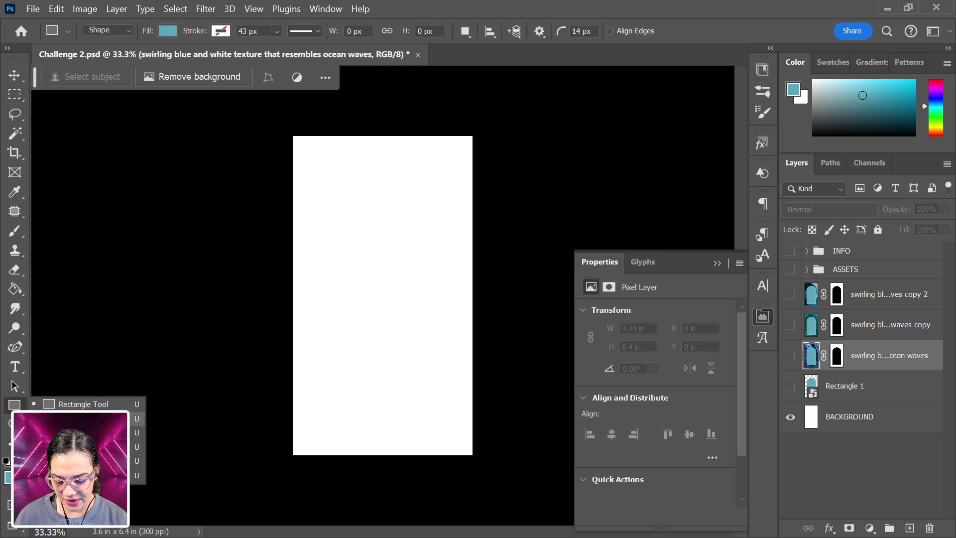
{"action": "left_click", "coordinate": [75, 419]}
{"action": "left_click_drag", "start_coordinate": [328, 194], "coordinate": [420, 254]}
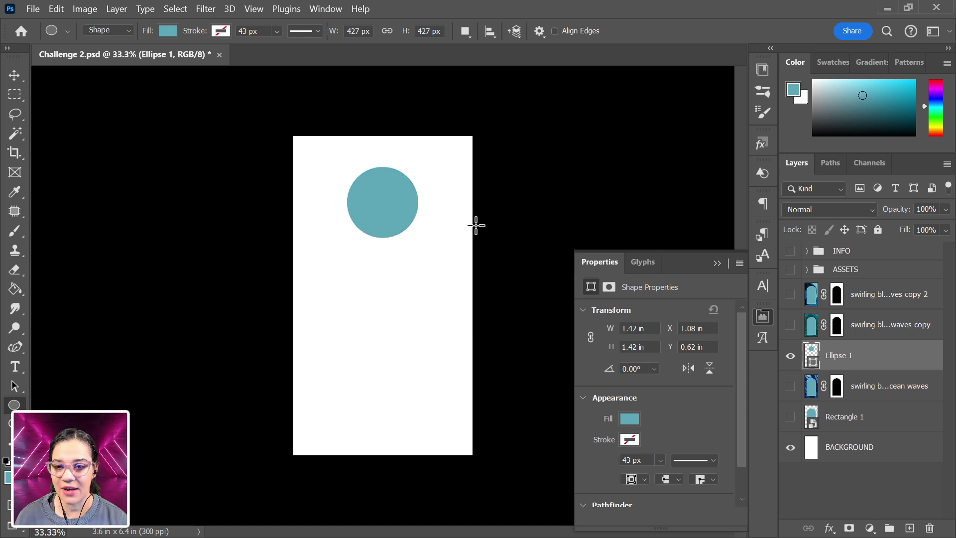
Step: Load the circle as a selection and fill it with Generative Fill using the prompt "swirling blue and white colors like ocean water"
{"action": "left_click", "coordinate": [810, 355], "text": "ctrl"}
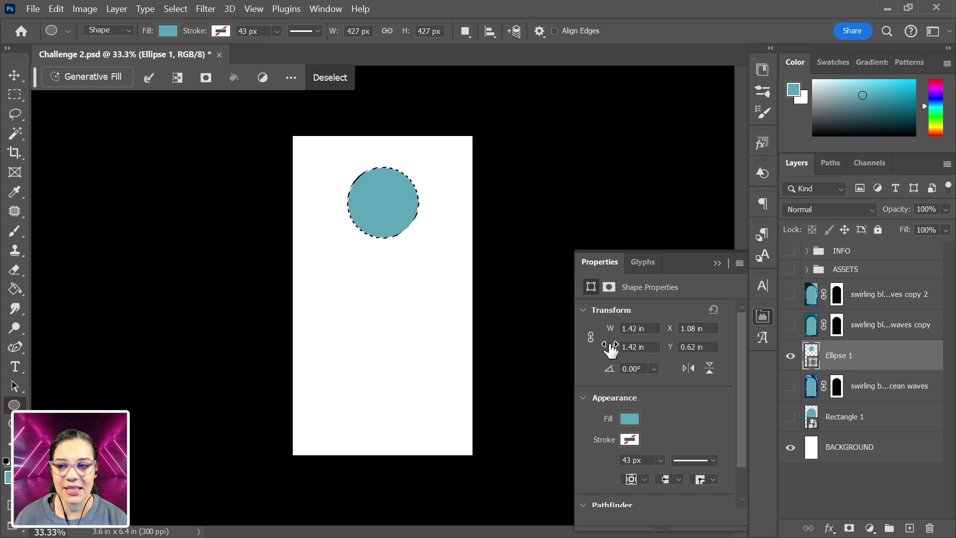
{"action": "left_click", "coordinate": [110, 80]}
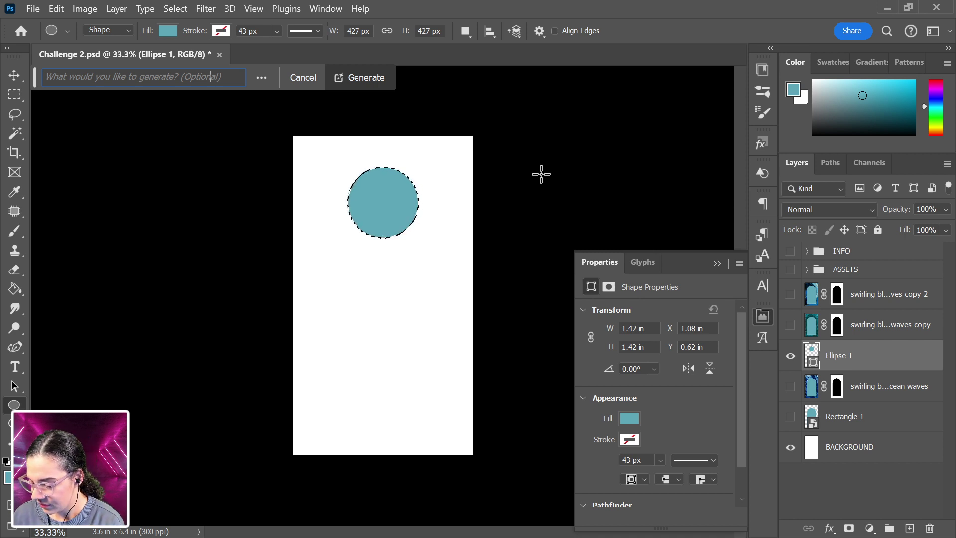
{"action": "type", "text": "s"}
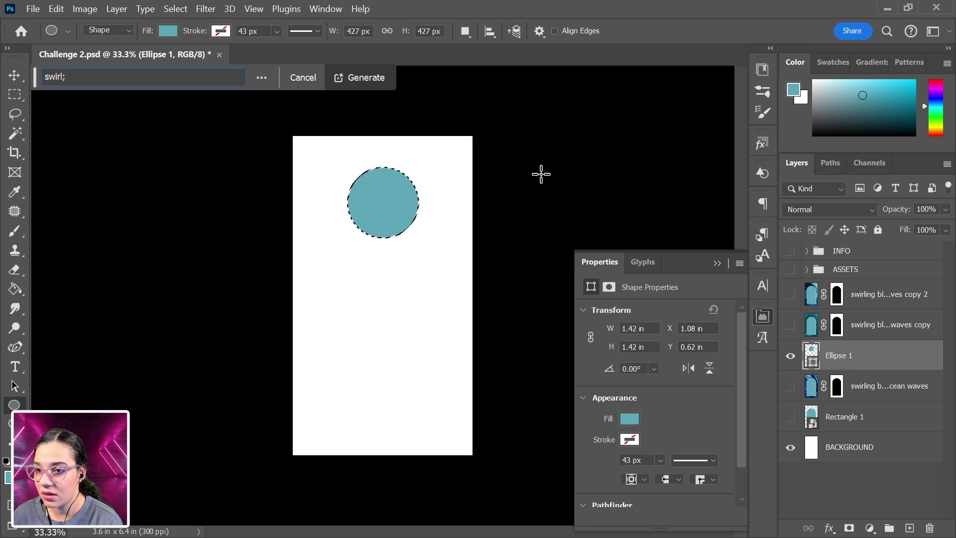
{"action": "type", "text": "wirling"}
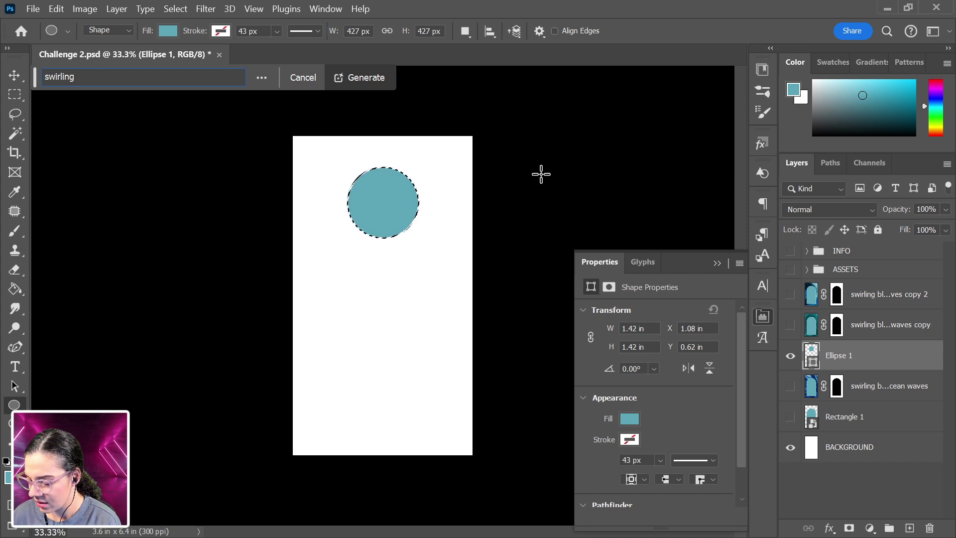
{"action": "type", "text": " shapesblue ans "}
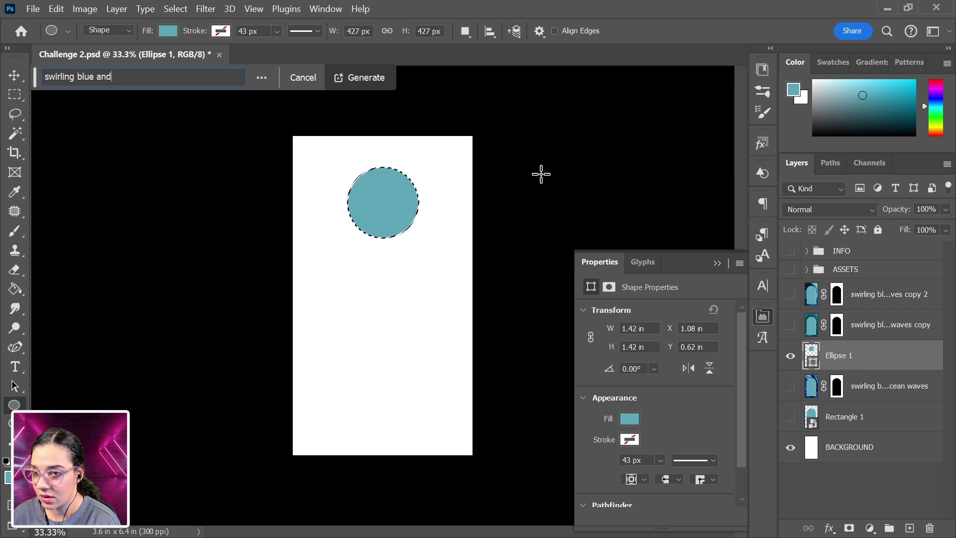
{"action": "type", "text": " white colors "}
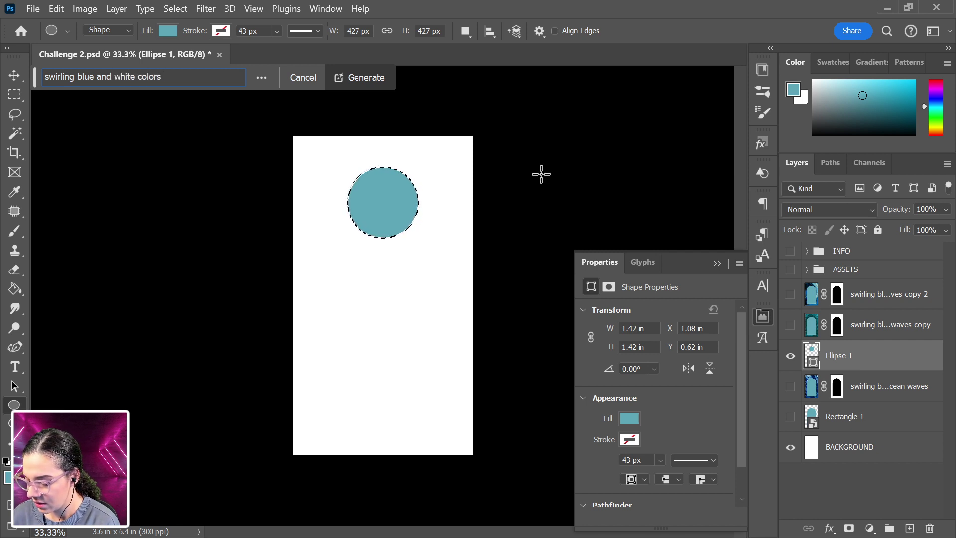
{"action": "type", "text": "like"}
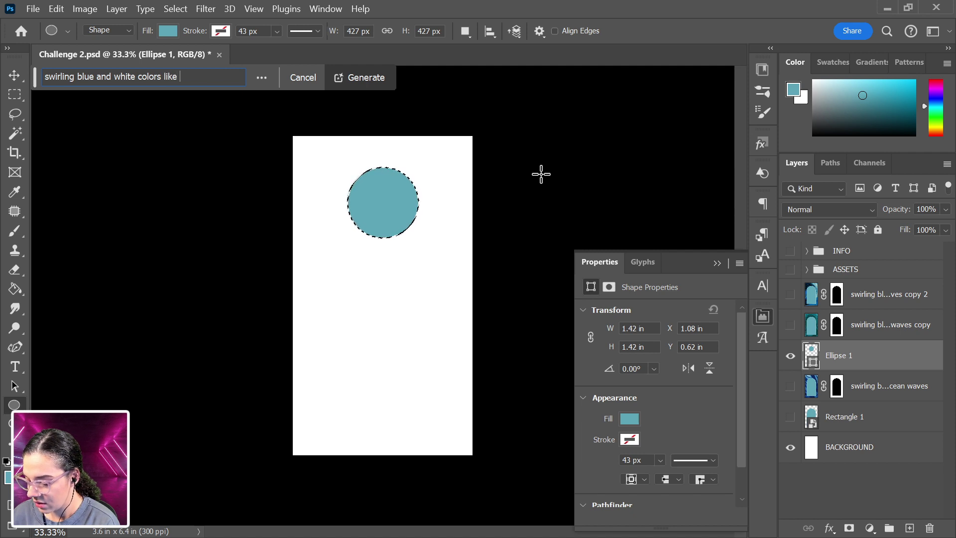
{"action": "type", "text": " ocean wat"}
{"action": "key", "text": "Return"}
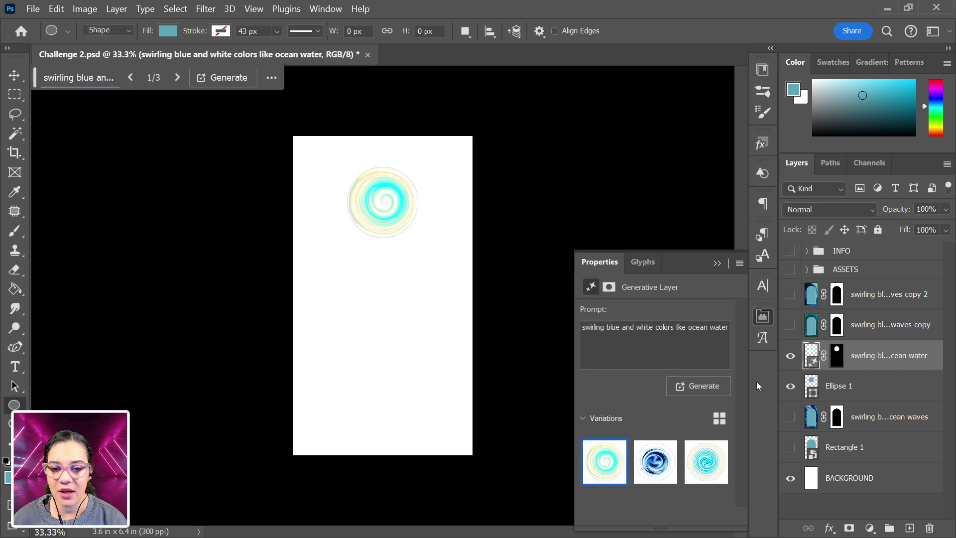
Step: Preview the second, dark blue swirl variation of the circle at 100% zoom
{"action": "left_click", "coordinate": [659, 472]}
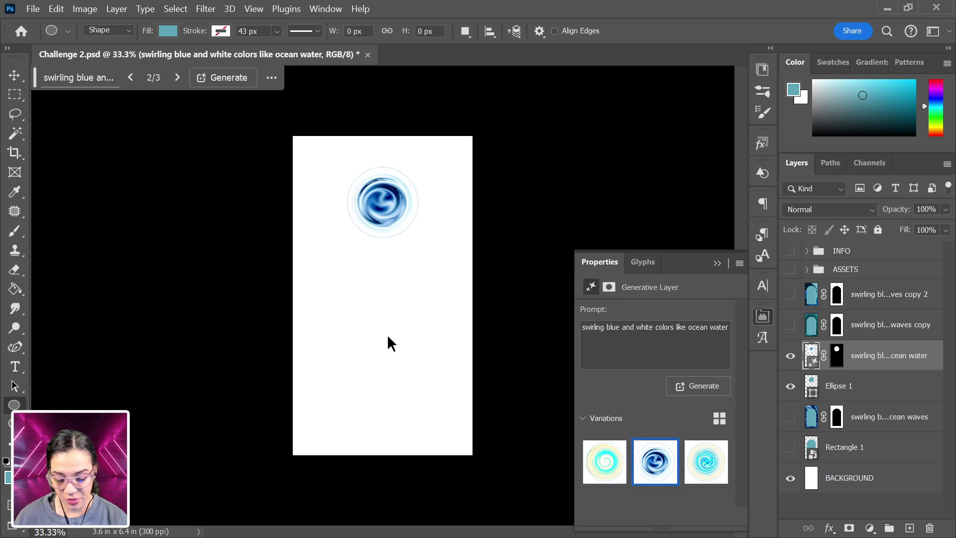
{"action": "key", "text": "ctrl+1"}
{"action": "left_click_drag", "start_coordinate": [412, 246], "coordinate": [389, 367]}
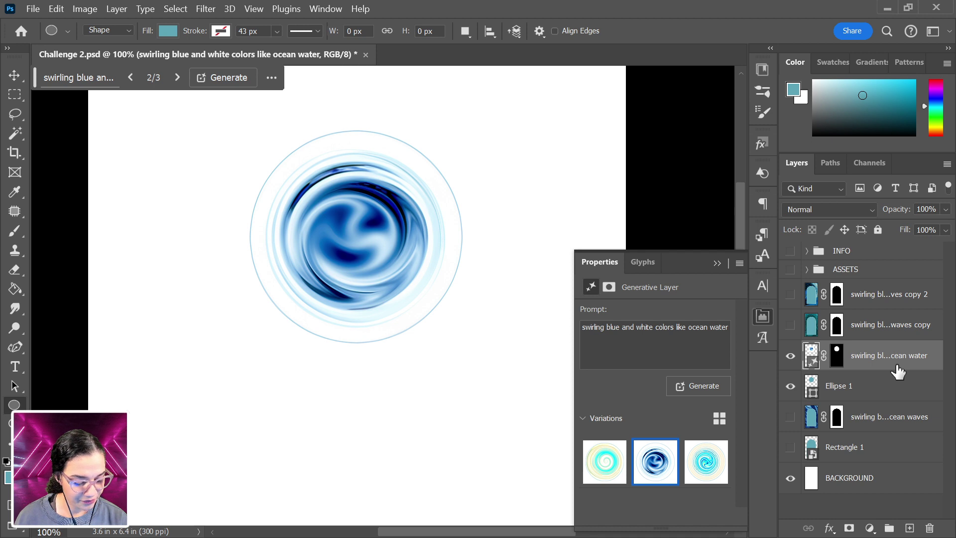
Step: Add "moving diagonally" to the end of the circle's prompt and generate new variations
{"action": "double_click", "coordinate": [614, 328]}
{"action": "left_click", "coordinate": [653, 348]}
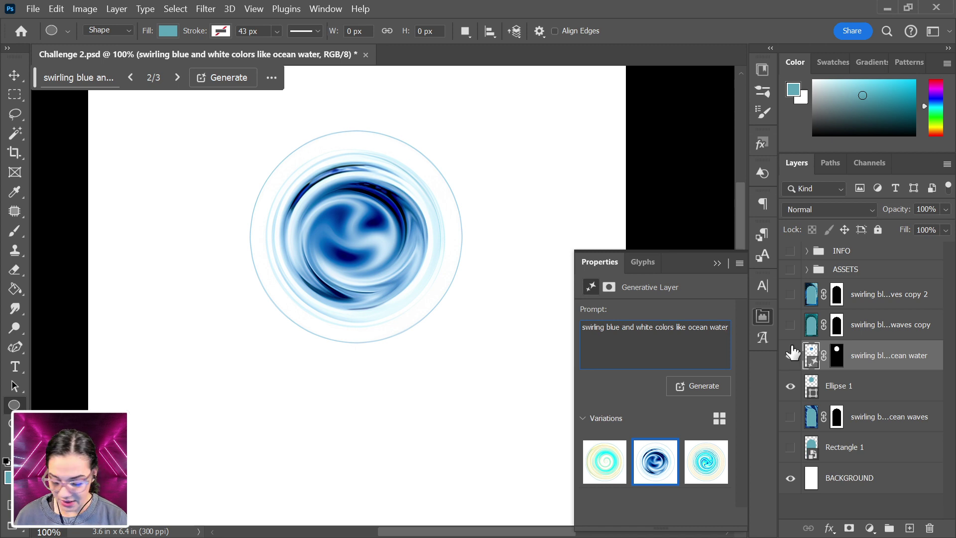
{"action": "type", "text": "moving di"}
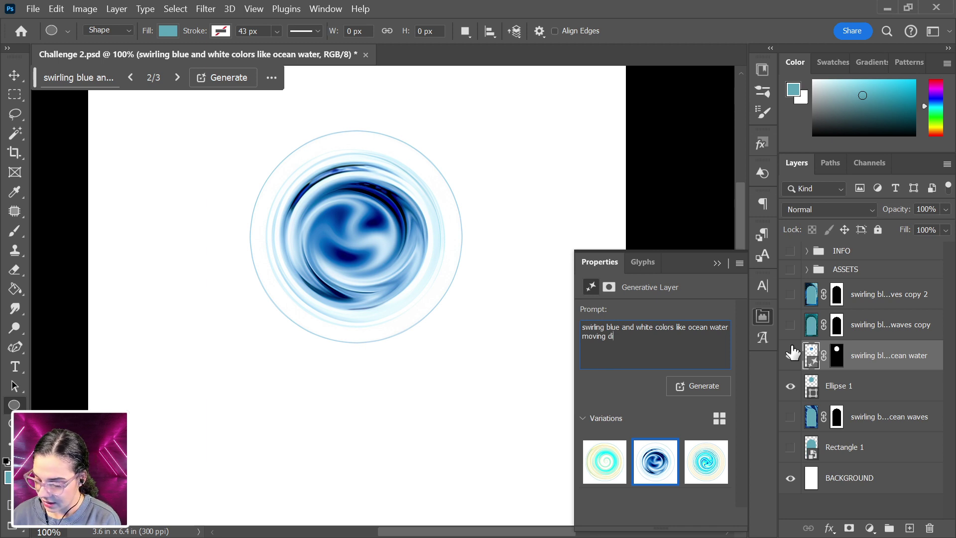
{"action": "type", "text": "agonally"}
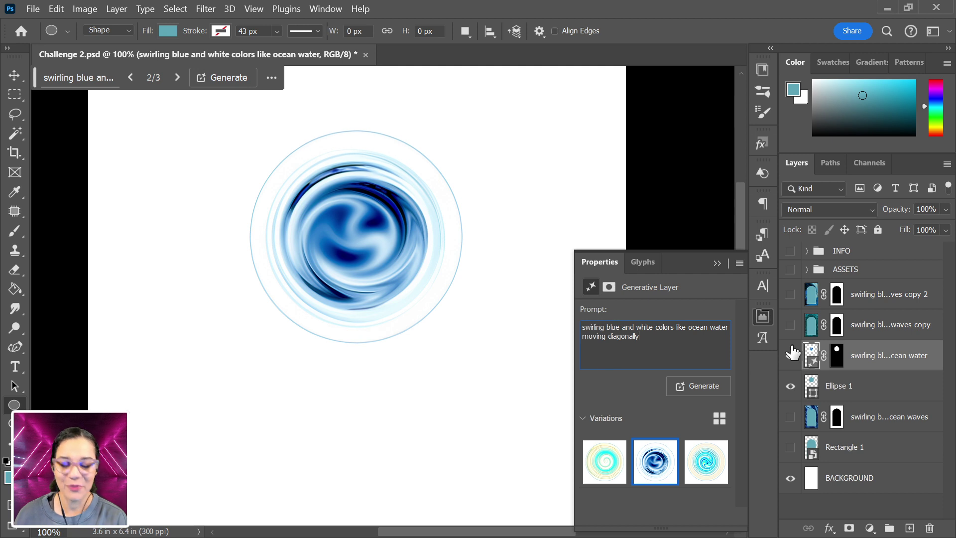
{"action": "key", "text": "Return"}
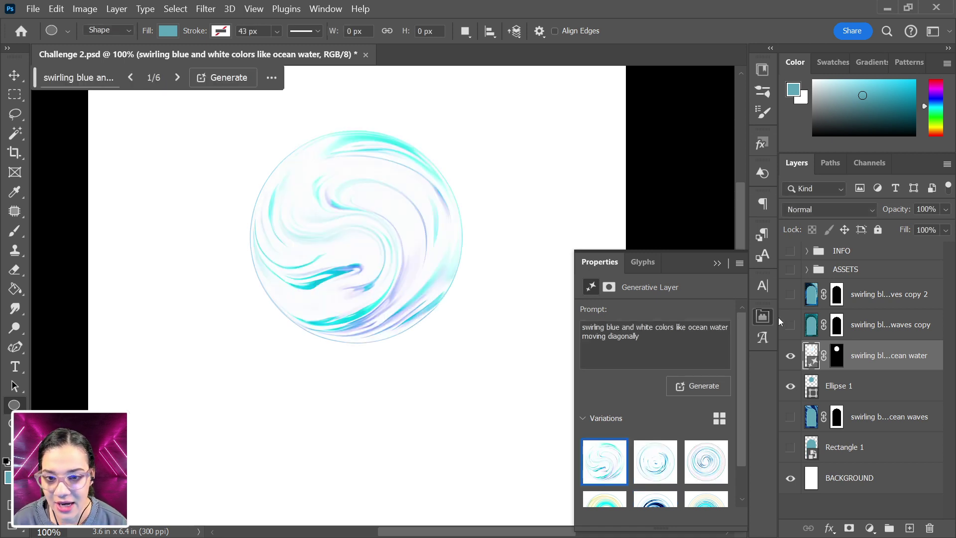
Step: Compare the three new circle variations and choose the first one, with flowing aqua and lavender swirls
{"action": "mouse_move", "coordinate": [672, 450]}
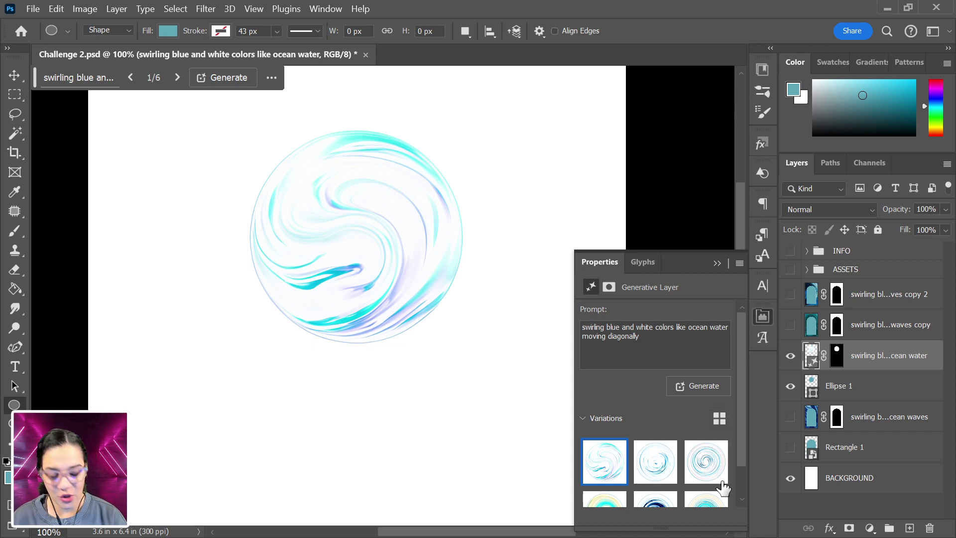
{"action": "scroll", "coordinate": [657, 449], "scroll_direction": "down", "scroll_amount": 2}
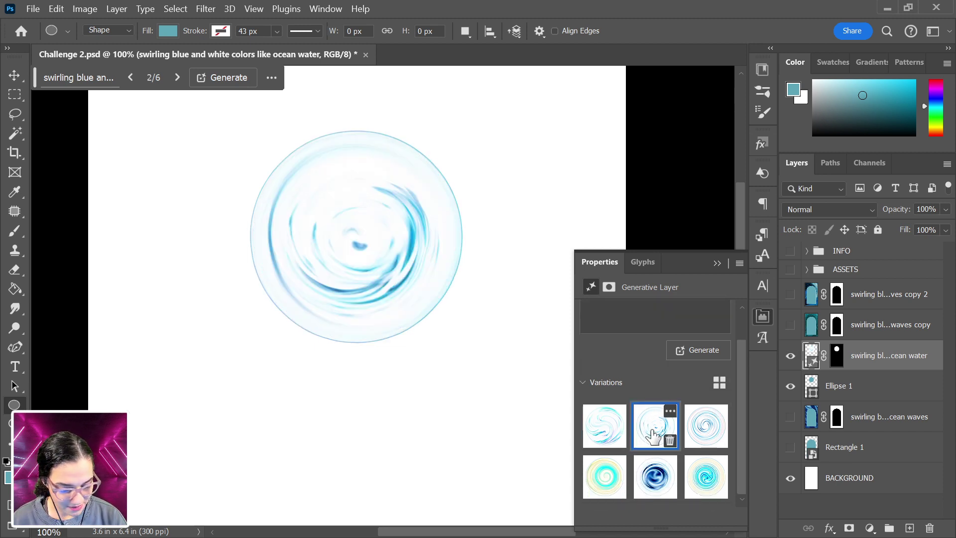
{"action": "left_click", "coordinate": [699, 432]}
{"action": "left_click", "coordinate": [610, 437]}
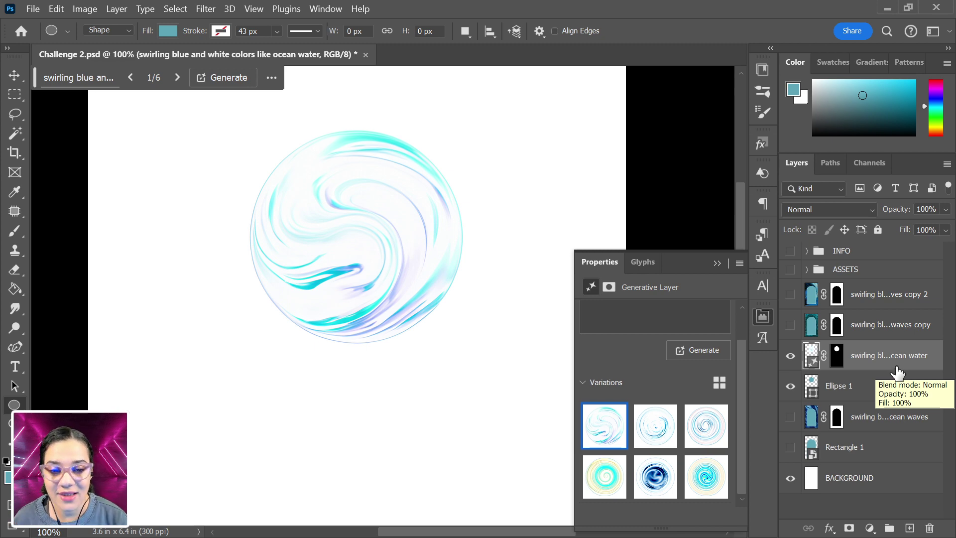
Step: Duplicate the swirling ocean water circle layer, rasterize the copy, and hide it
{"action": "right_click", "coordinate": [919, 360]}
{"action": "key", "text": "Escape"}
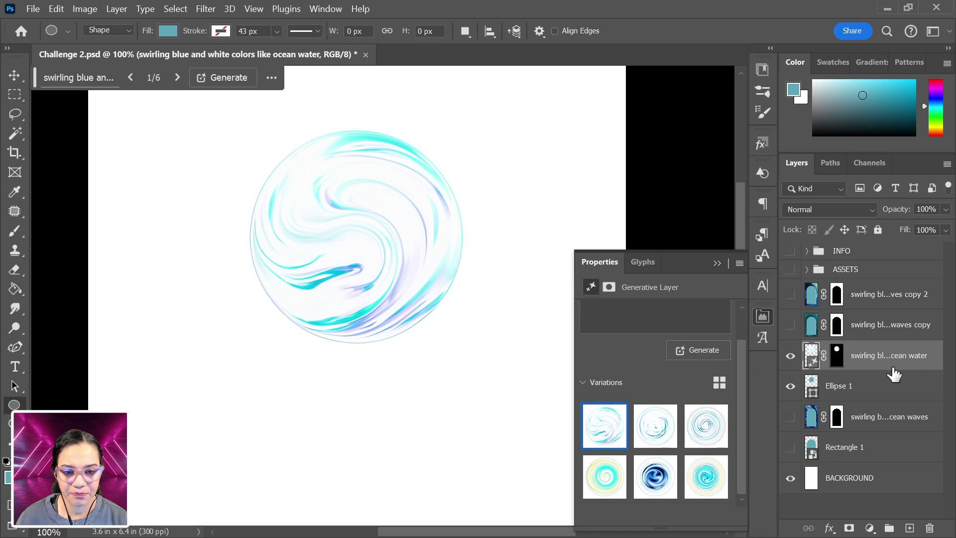
{"action": "key", "text": "ctrl+j"}
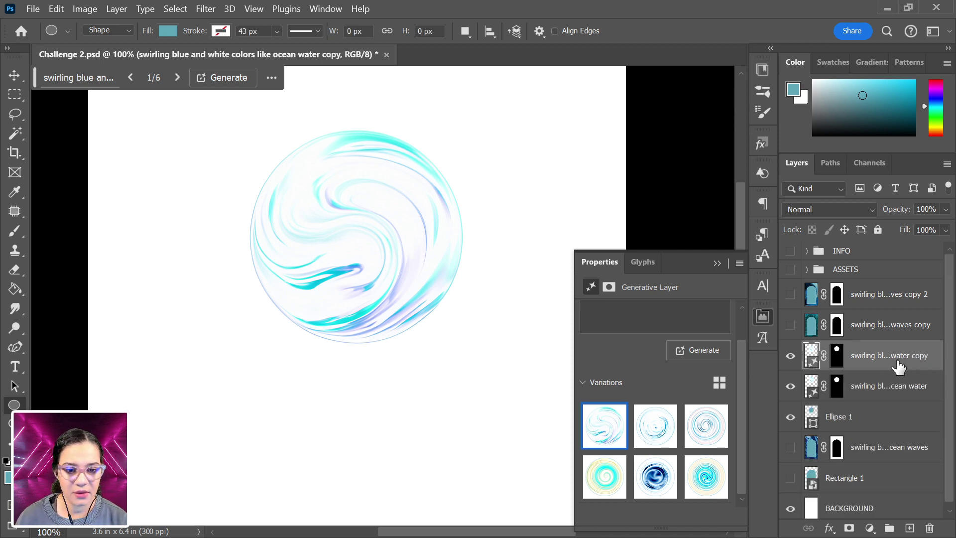
{"action": "right_click", "coordinate": [897, 366]}
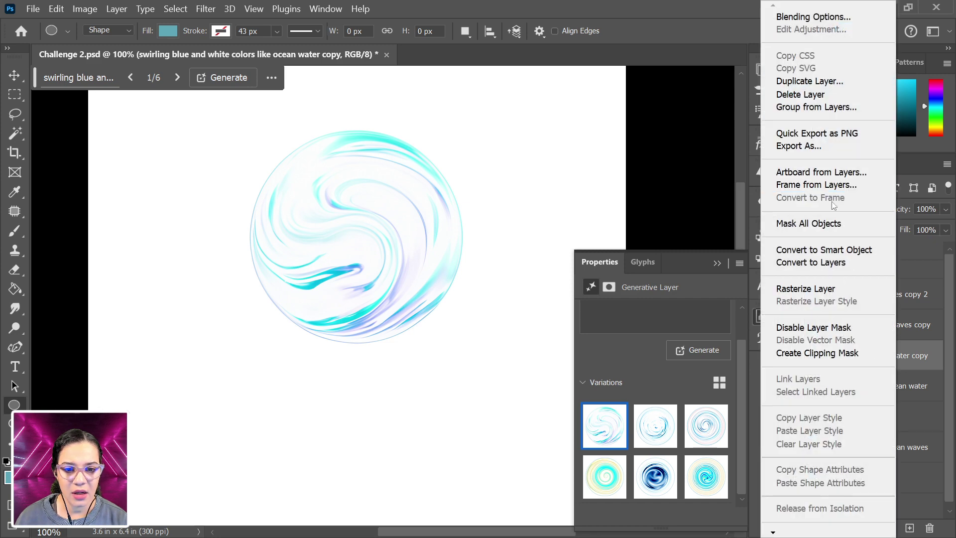
{"action": "left_click", "coordinate": [830, 289]}
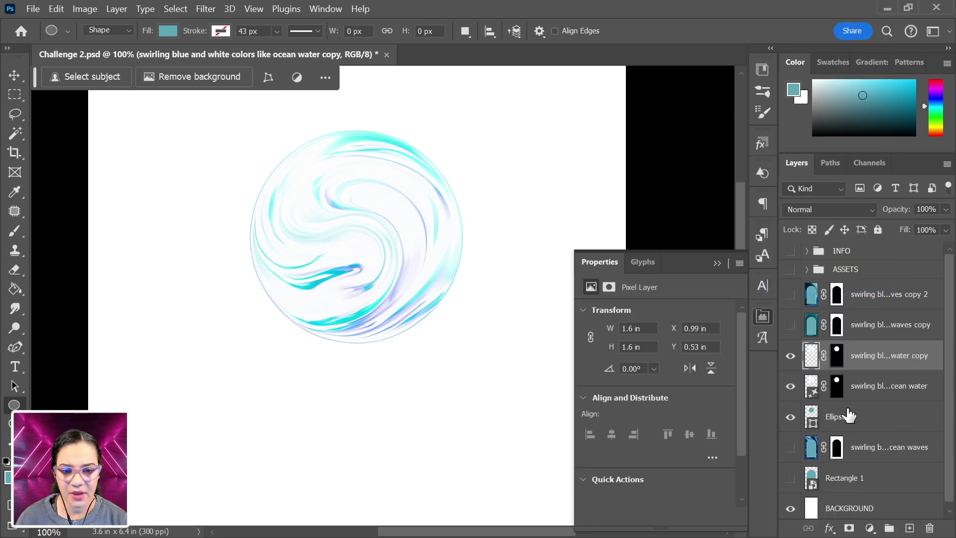
{"action": "left_click", "coordinate": [791, 356]}
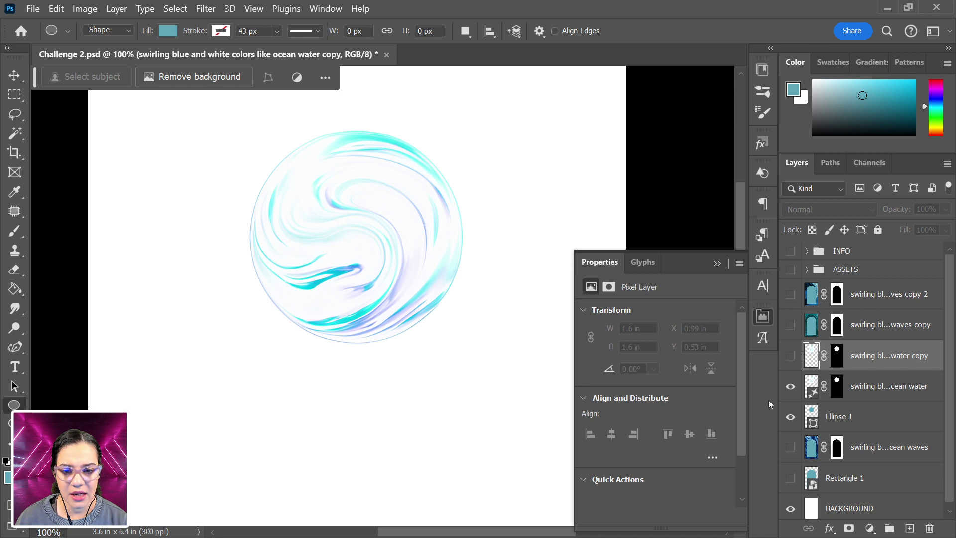
Step: Switch the original ocean water circle layer to the fifth, dark blue swirl variation and rasterize it
{"action": "left_click", "coordinate": [905, 396]}
{"action": "scroll", "coordinate": [639, 408], "scroll_direction": "down", "scroll_amount": 1}
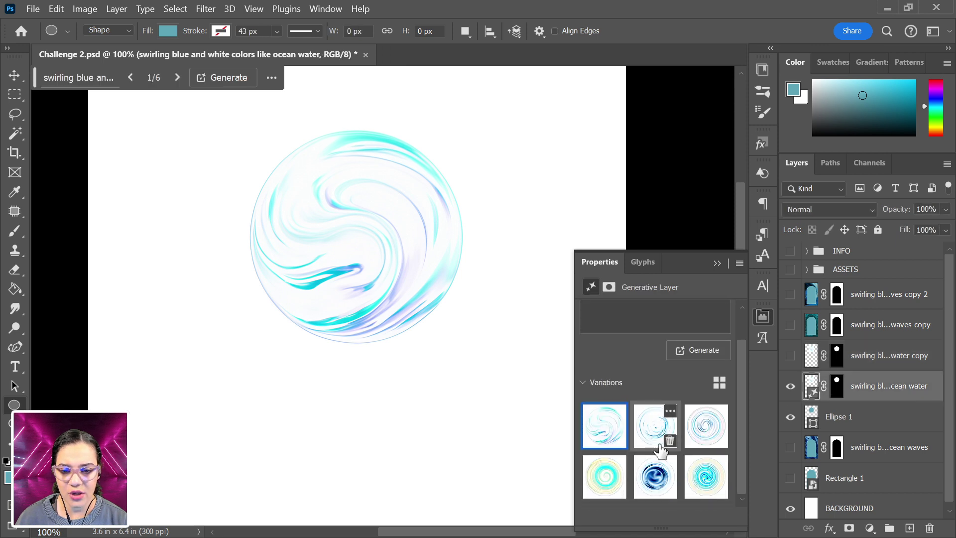
{"action": "left_click", "coordinate": [655, 476]}
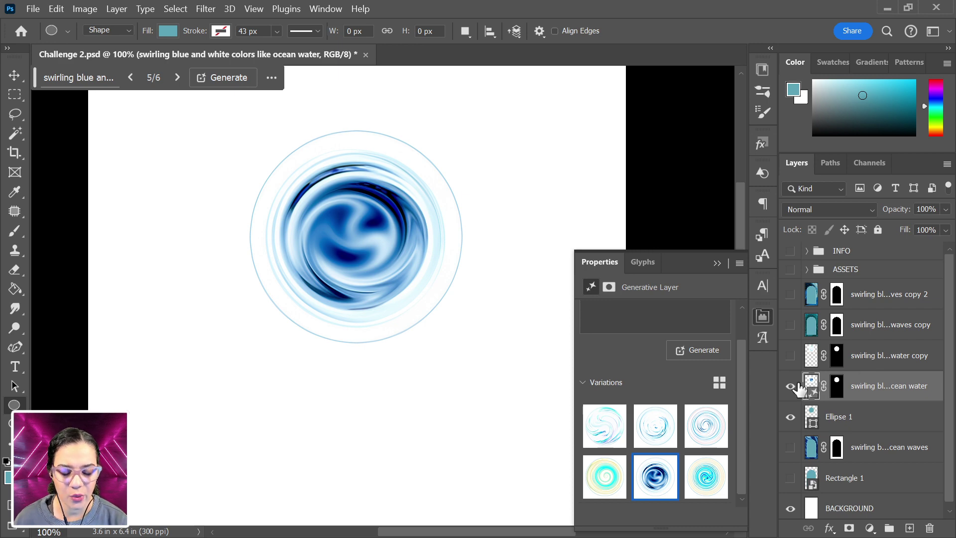
{"action": "right_click", "coordinate": [884, 396]}
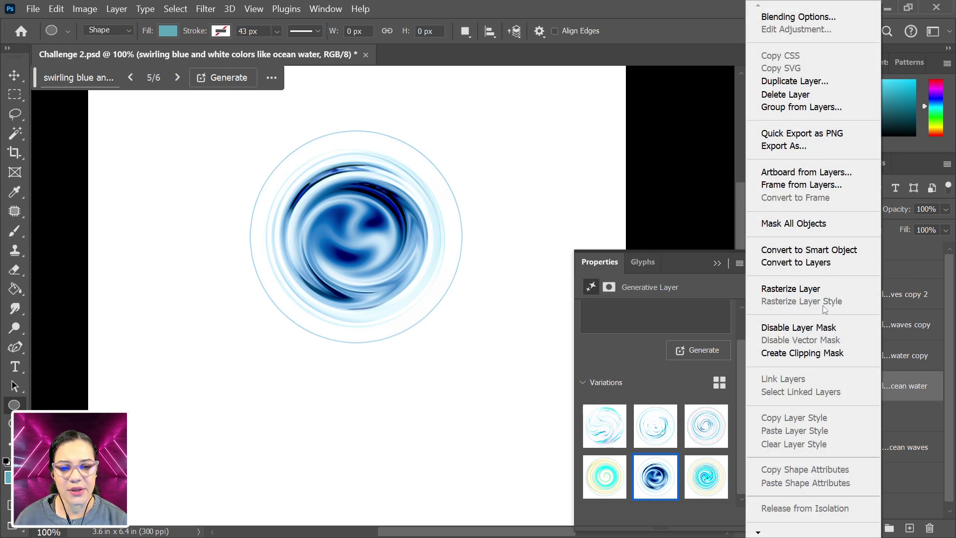
{"action": "left_click", "coordinate": [823, 288]}
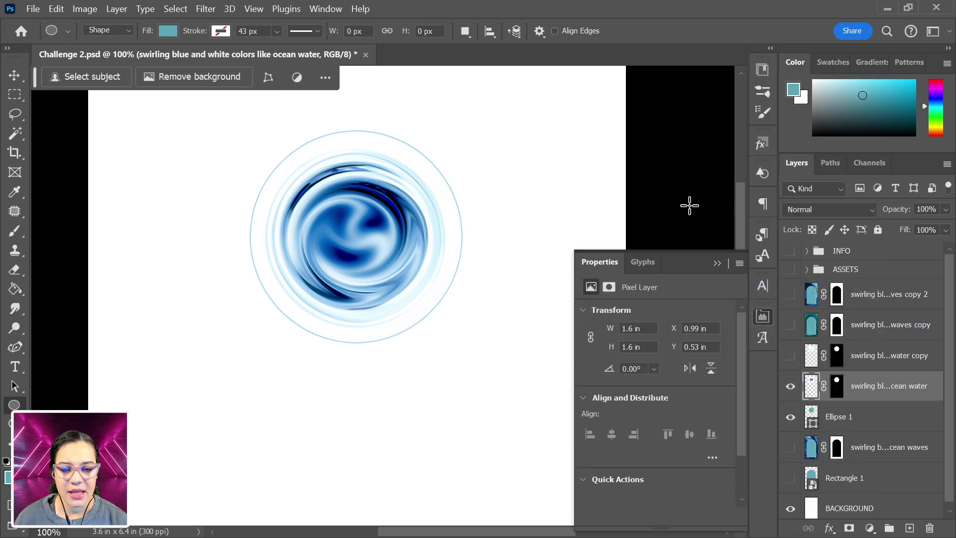
{"action": "left_click", "coordinate": [764, 319]}
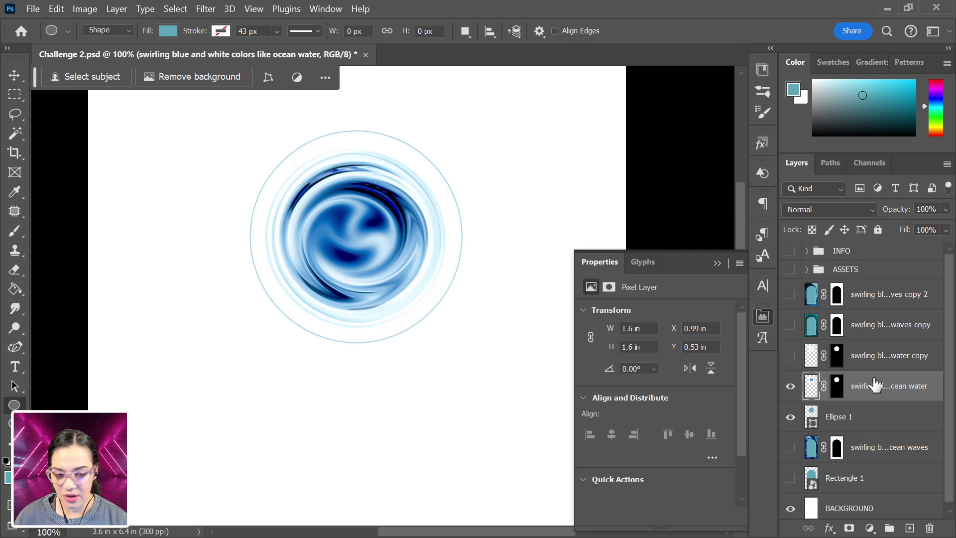
Step: Select the ocean waves copy 2 layer and expand the ASSETS group
{"action": "left_click", "coordinate": [886, 295]}
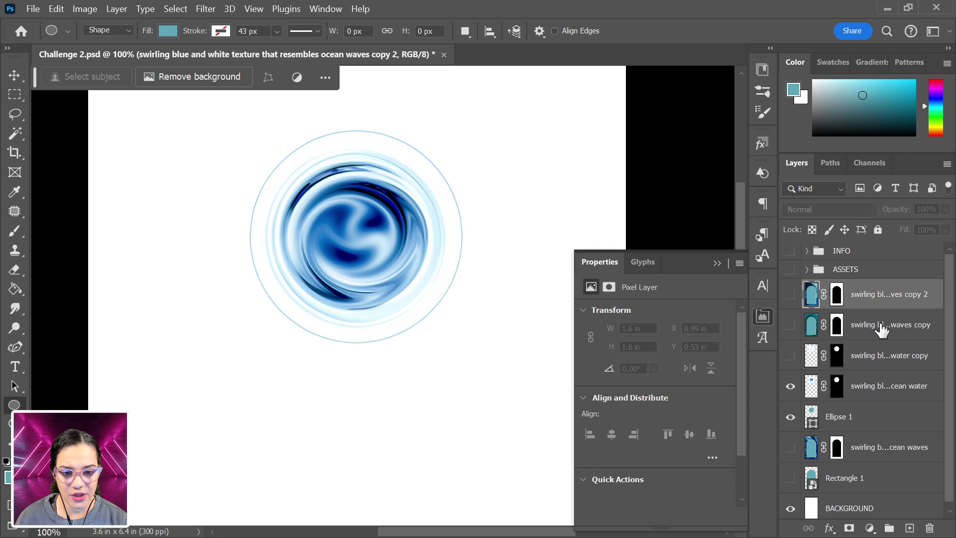
{"action": "scroll", "coordinate": [883, 441], "scroll_direction": "down", "scroll_amount": 1}
{"action": "scroll", "coordinate": [822, 359], "scroll_direction": "up", "scroll_amount": 1}
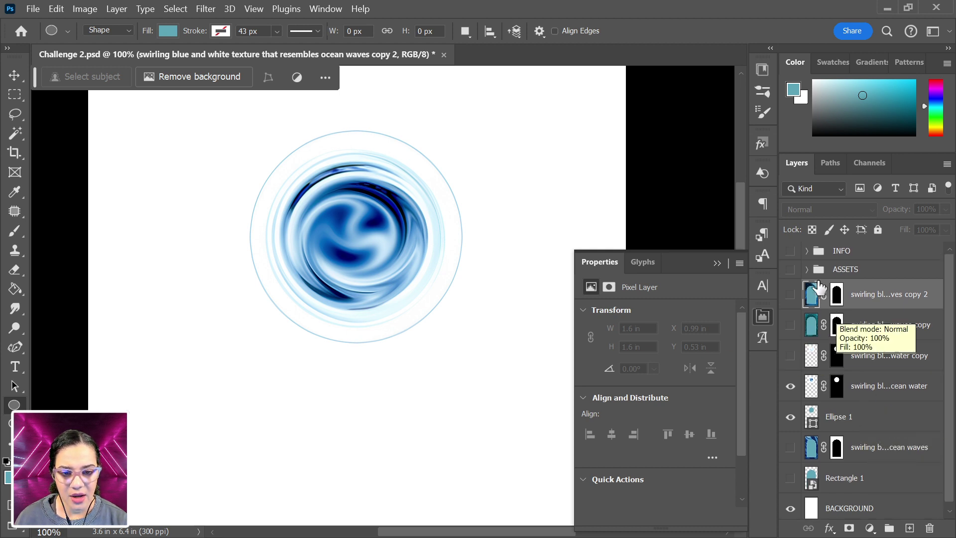
{"action": "left_click", "coordinate": [808, 269]}
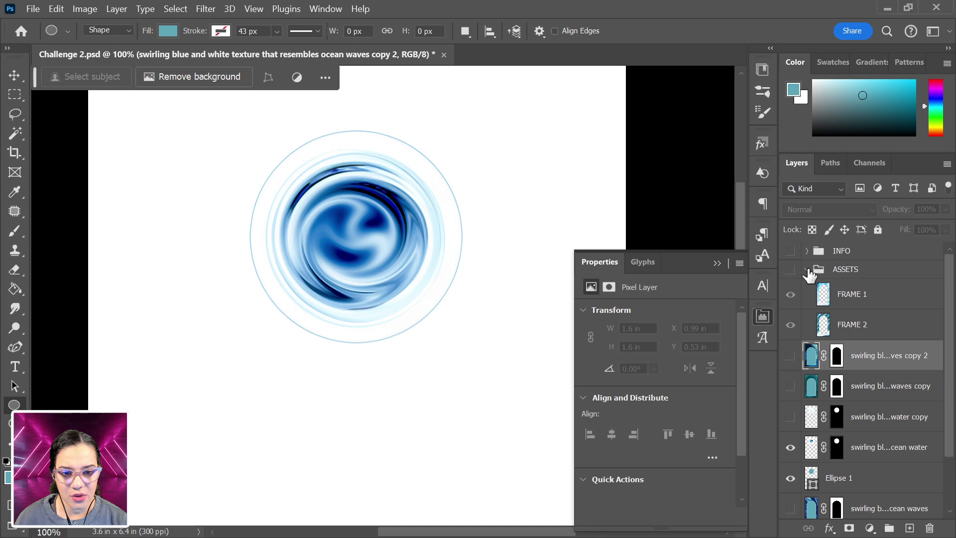
Step: Try converting the hidden ocean waves copy 2 layer to a smart object, and undo the conversion
{"action": "right_click", "coordinate": [864, 371]}
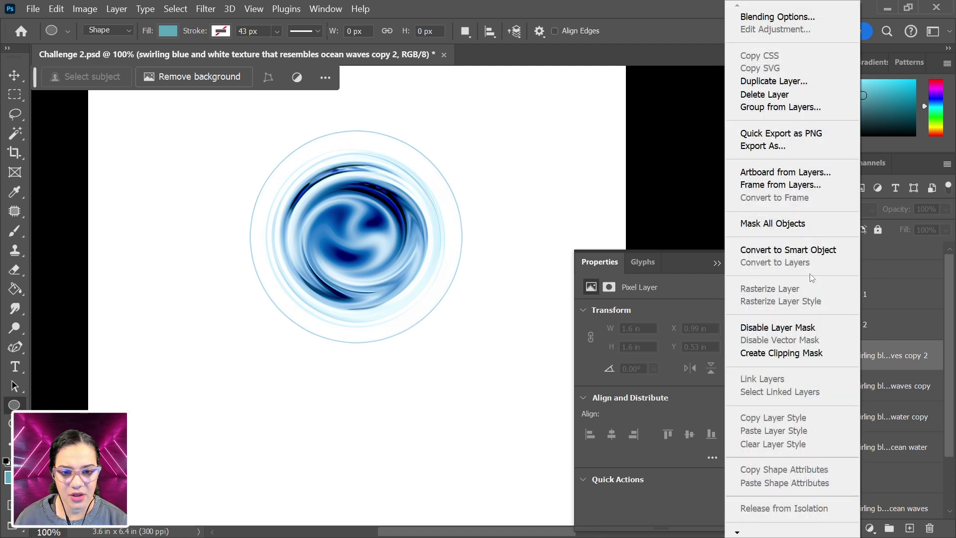
{"action": "left_click", "coordinate": [819, 254]}
{"action": "right_click", "coordinate": [869, 355]}
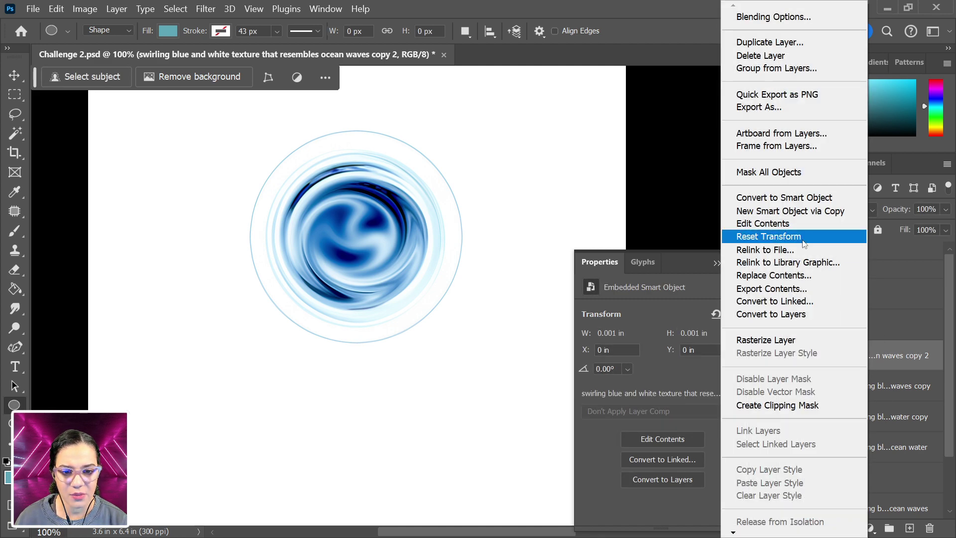
{"action": "left_click", "coordinate": [912, 366]}
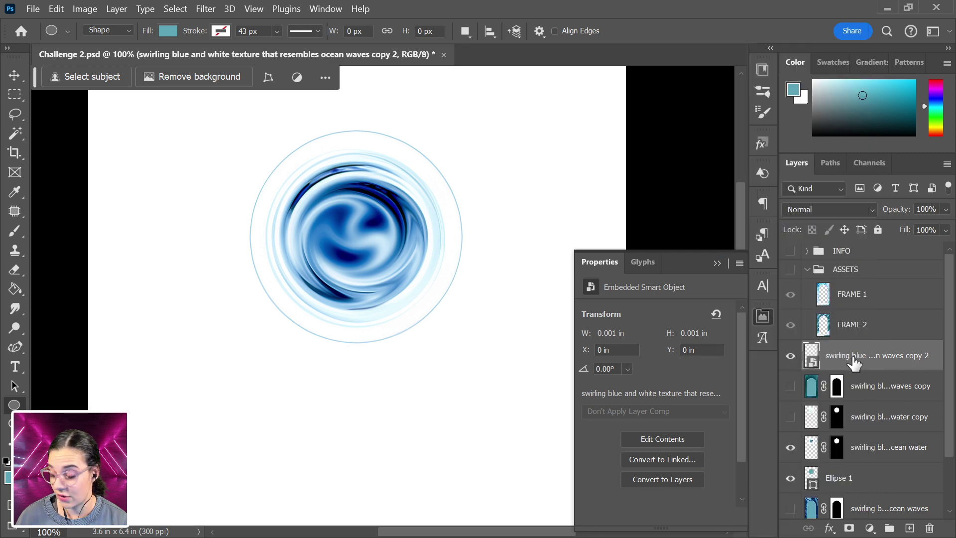
{"action": "key", "text": "ctrl+z"}
Step: Make both ocean waves copies and the ocean water copy visible
{"action": "left_click", "coordinate": [790, 355]}
{"action": "left_click", "coordinate": [791, 386]}
{"action": "left_click", "coordinate": [790, 419]}
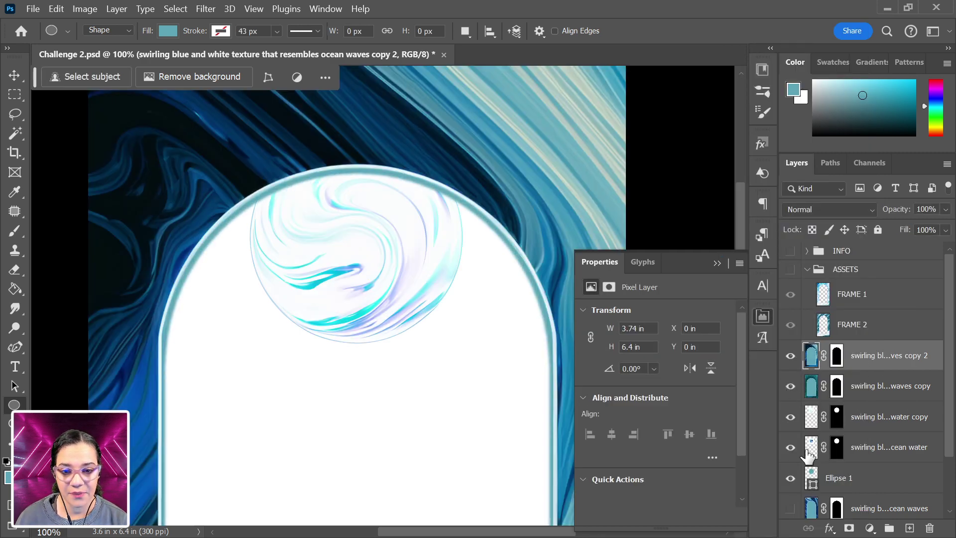
Step: Convert the ocean waves copy 2 layer to a smart object, rasterize it, and move it above FRAME 1 in the ASSETS group
{"action": "right_click", "coordinate": [874, 358]}
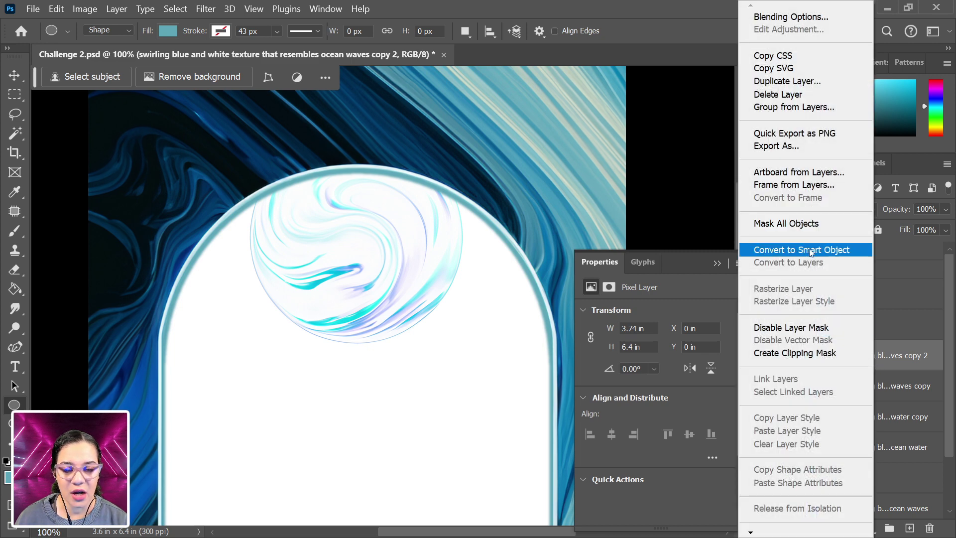
{"action": "left_click", "coordinate": [811, 250]}
{"action": "right_click", "coordinate": [865, 364]}
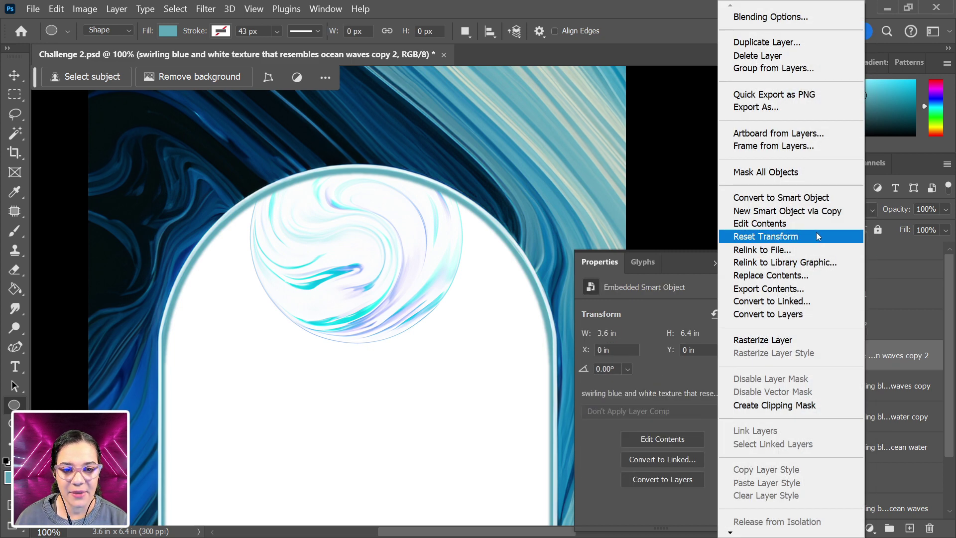
{"action": "left_click", "coordinate": [797, 339]}
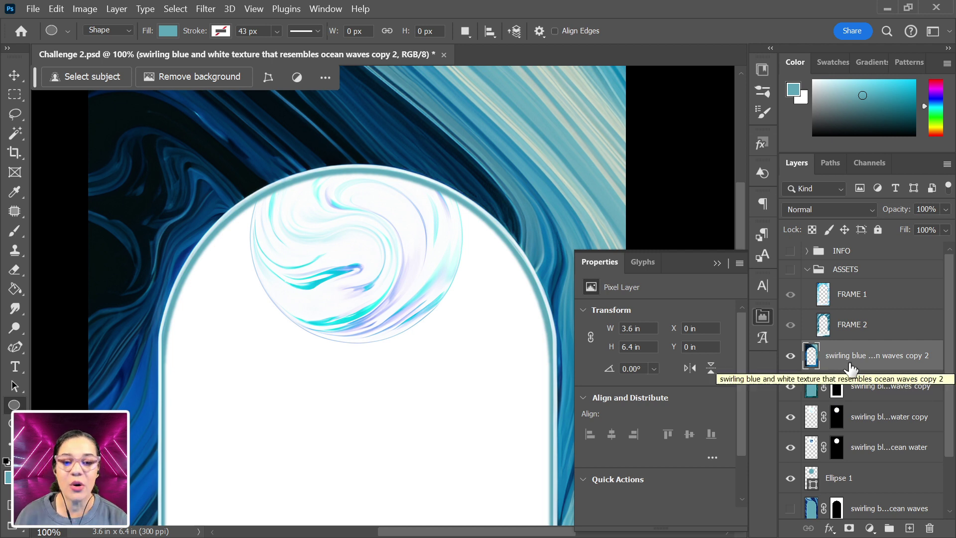
{"action": "left_click_drag", "start_coordinate": [851, 368], "coordinate": [857, 290]}
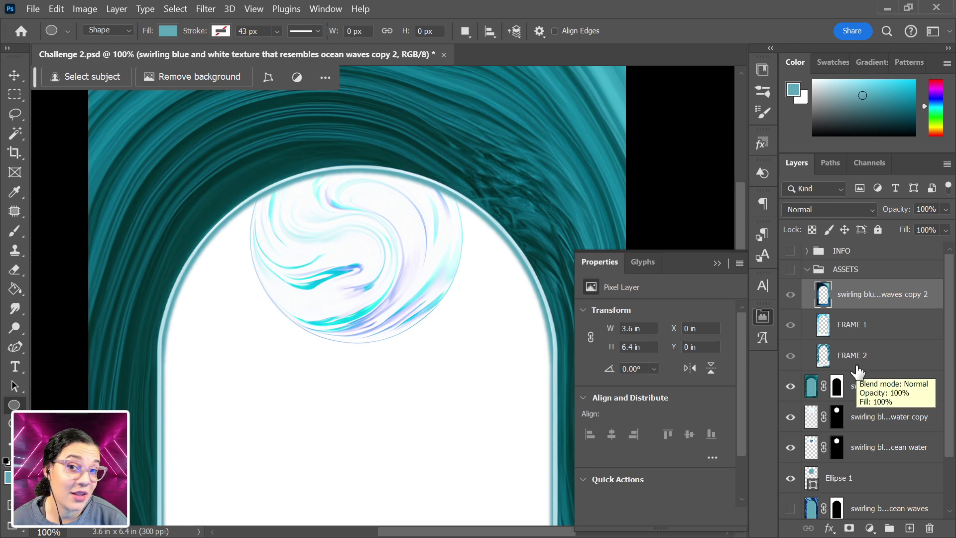
Step: Convert the ocean waves copy layer to a smart object, rasterize it, and place it below waves copy 2 in the ASSETS group
{"action": "left_click", "coordinate": [857, 385]}
{"action": "right_click", "coordinate": [857, 385]}
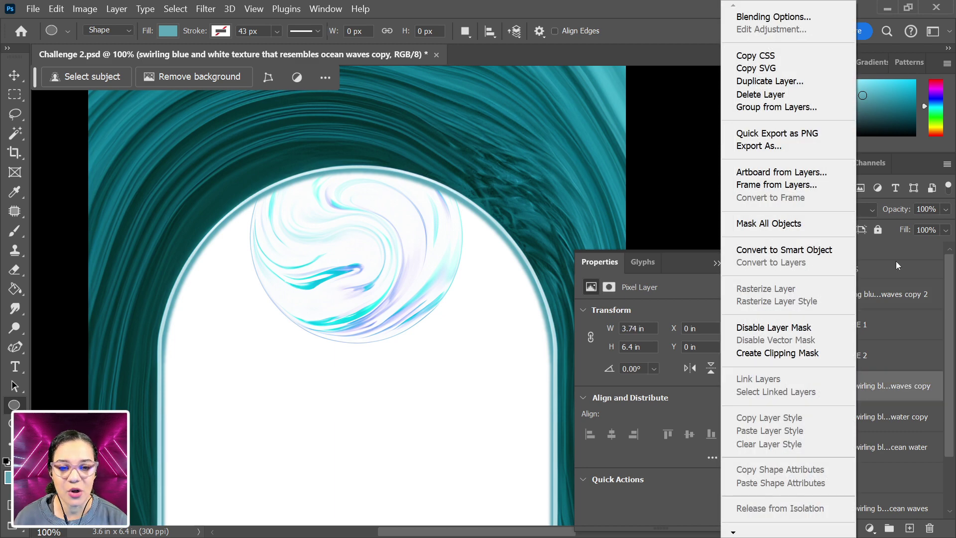
{"action": "left_click", "coordinate": [820, 250]}
{"action": "right_click", "coordinate": [885, 397]}
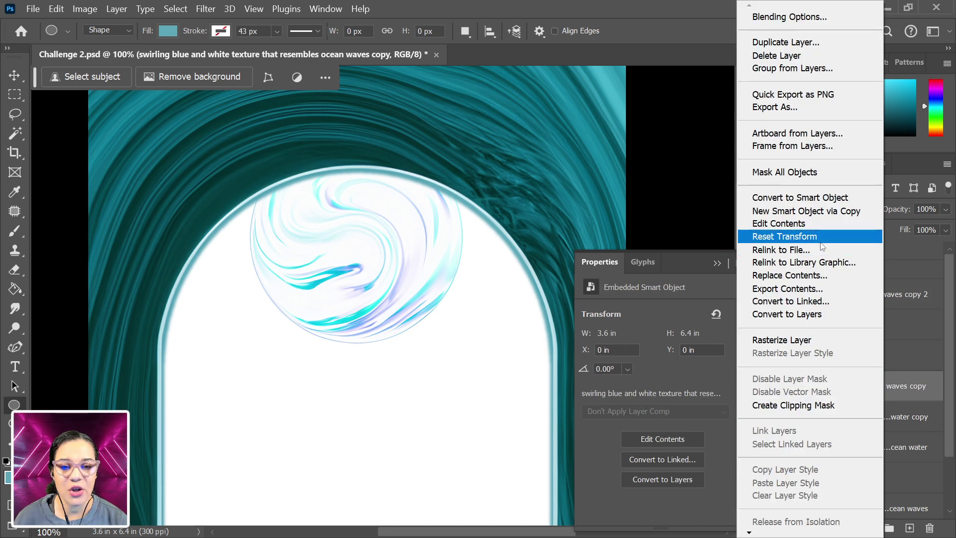
{"action": "left_click", "coordinate": [814, 340]}
{"action": "left_click_drag", "start_coordinate": [886, 390], "coordinate": [882, 312]}
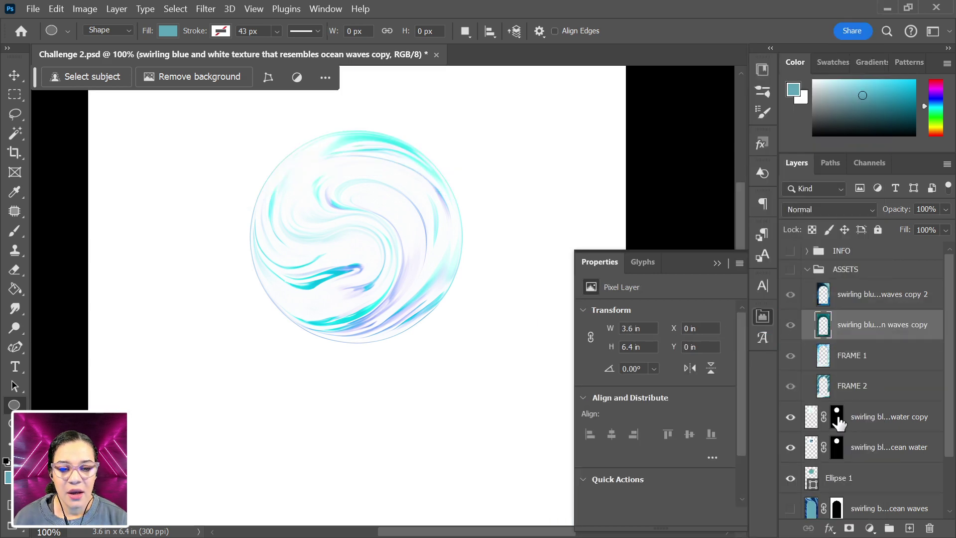
Step: Convert the ocean water copy layer to a smart object, rasterize it, and move it to the top of the ASSETS group
{"action": "left_click", "coordinate": [872, 418]}
{"action": "right_click", "coordinate": [871, 419]}
{"action": "left_click", "coordinate": [805, 249]}
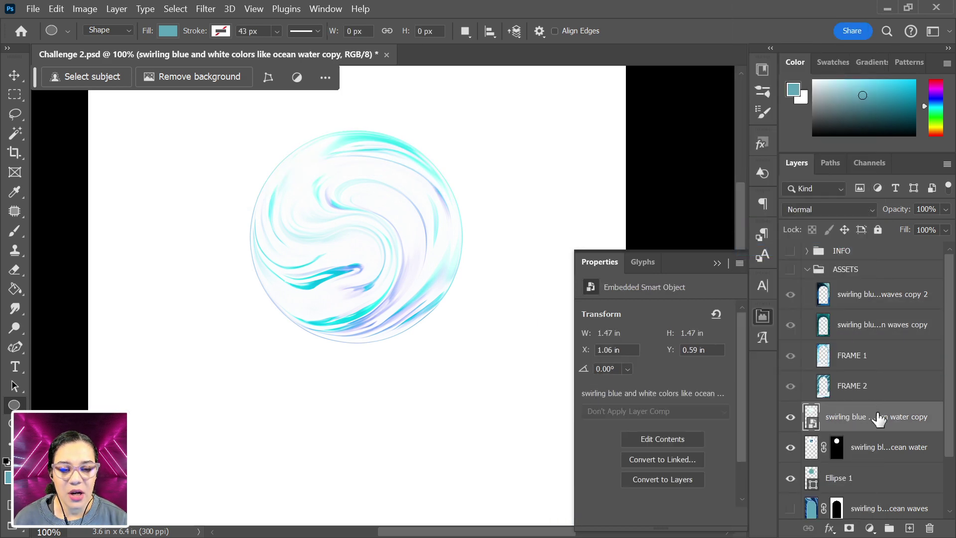
{"action": "right_click", "coordinate": [877, 416]}
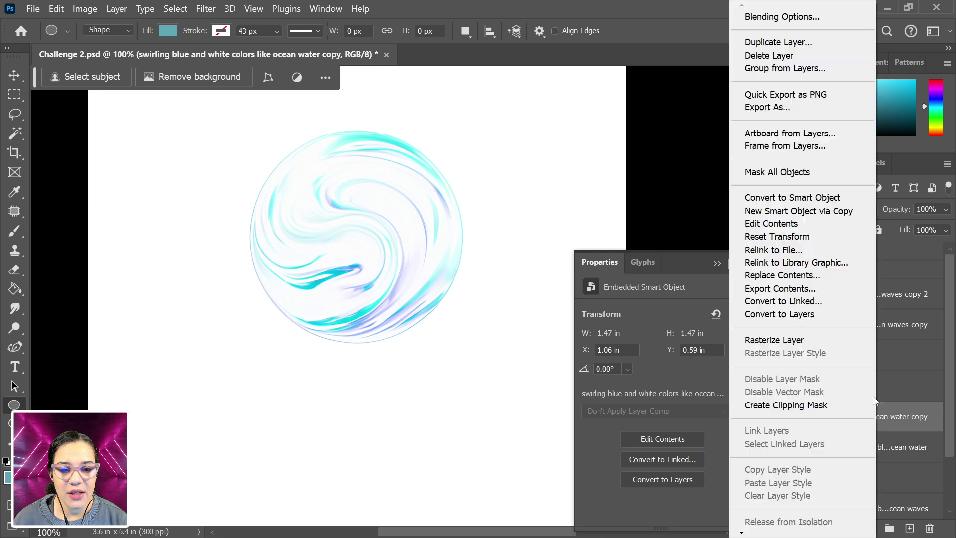
{"action": "left_click", "coordinate": [800, 340]}
{"action": "left_click_drag", "start_coordinate": [871, 427], "coordinate": [857, 285]}
Step: Convert the dark blue ocean water layer to a smart object, rasterize it, and place it below the water copy in the ASSETS group
{"action": "scroll", "coordinate": [868, 372], "scroll_direction": "down", "scroll_amount": 1}
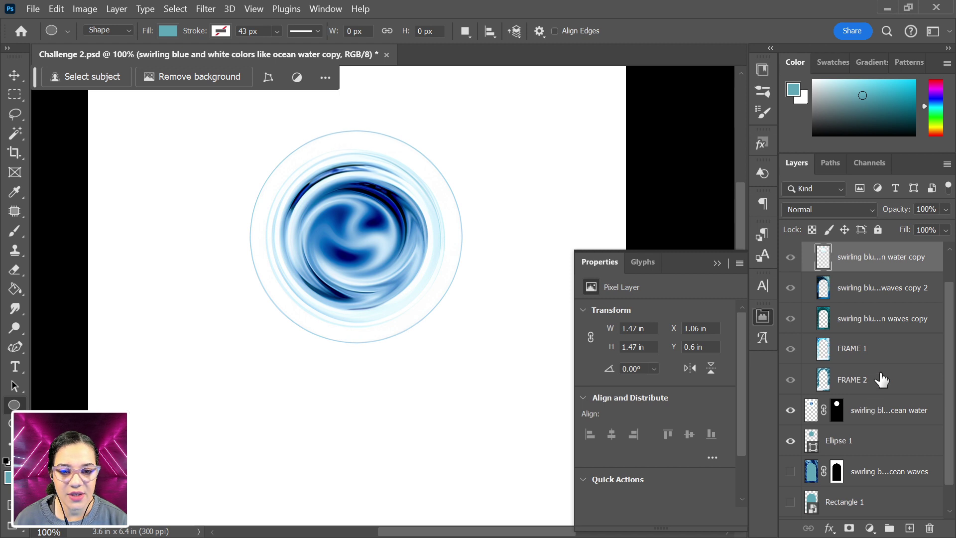
{"action": "right_click", "coordinate": [880, 415]}
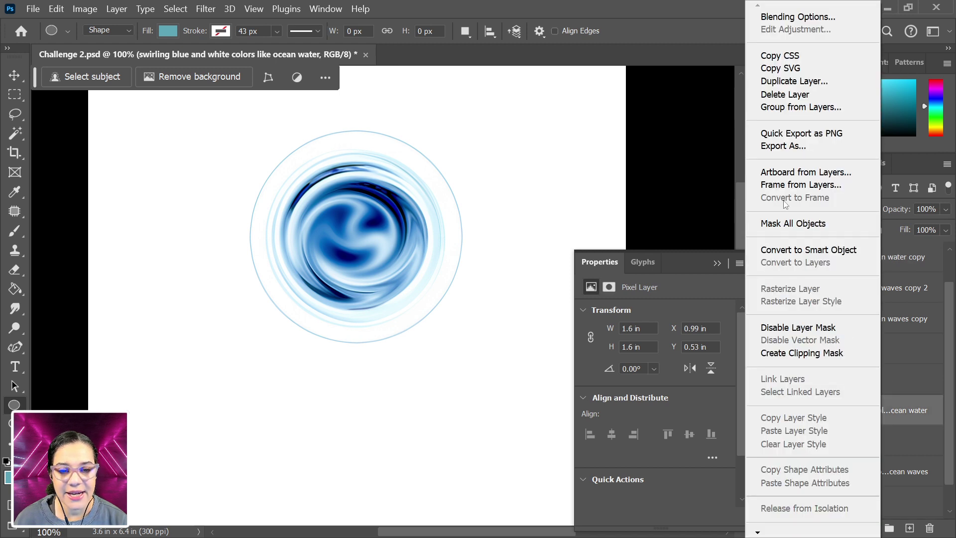
{"action": "left_click", "coordinate": [819, 254]}
{"action": "right_click", "coordinate": [829, 416]}
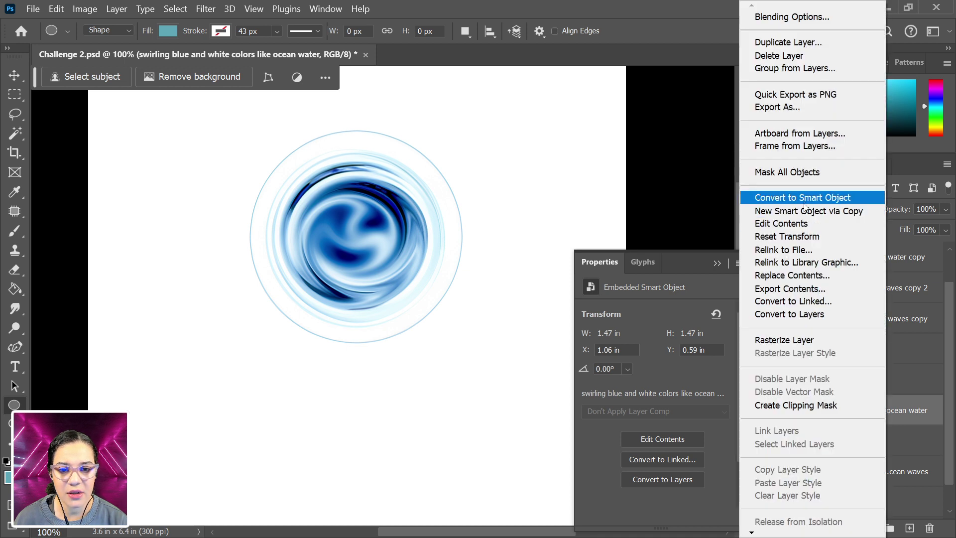
{"action": "left_click", "coordinate": [810, 341]}
{"action": "left_click_drag", "start_coordinate": [863, 420], "coordinate": [872, 274]}
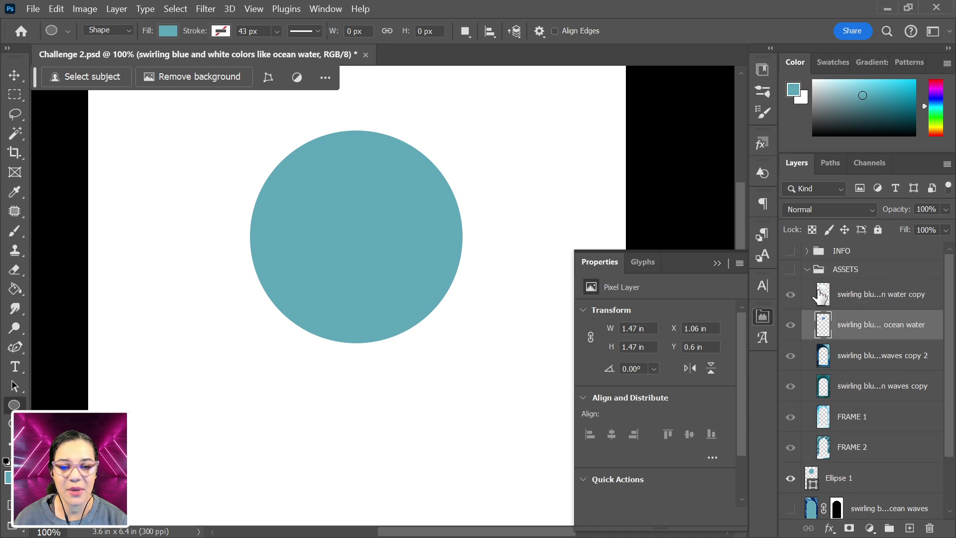
Step: Hide Ellipse 1, show the ASSETS group, and hide its two ocean water circle layers
{"action": "left_click", "coordinate": [791, 479]}
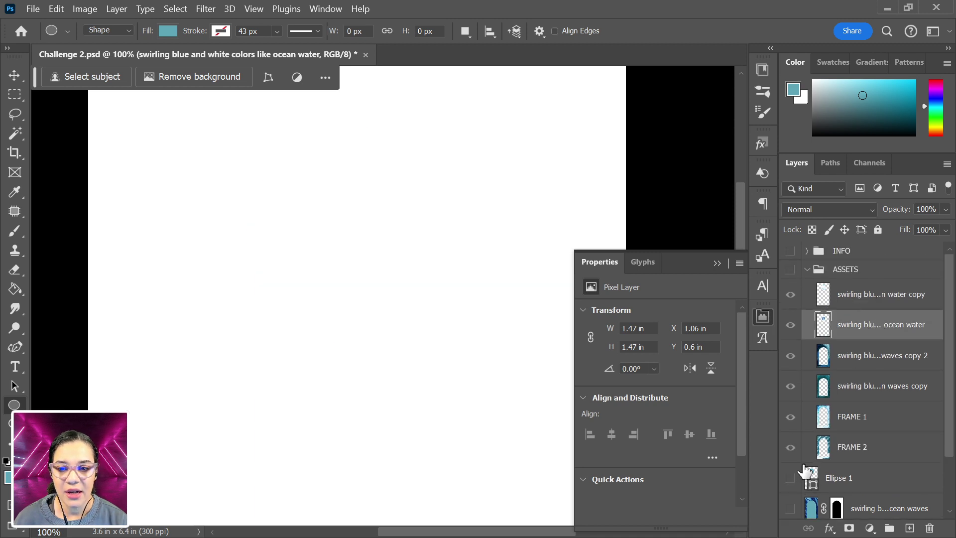
{"action": "left_click", "coordinate": [791, 270]}
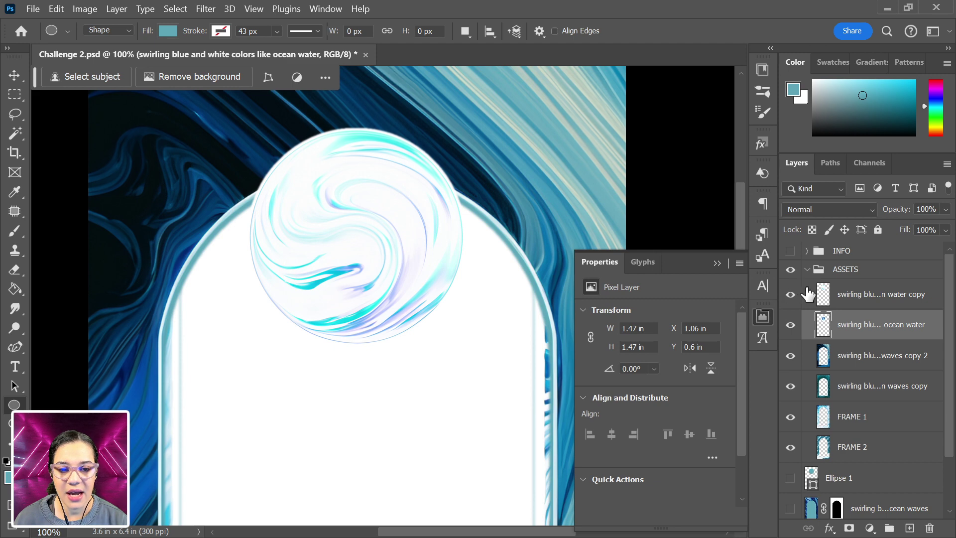
{"action": "left_click", "coordinate": [791, 295]}
{"action": "left_click", "coordinate": [791, 325]}
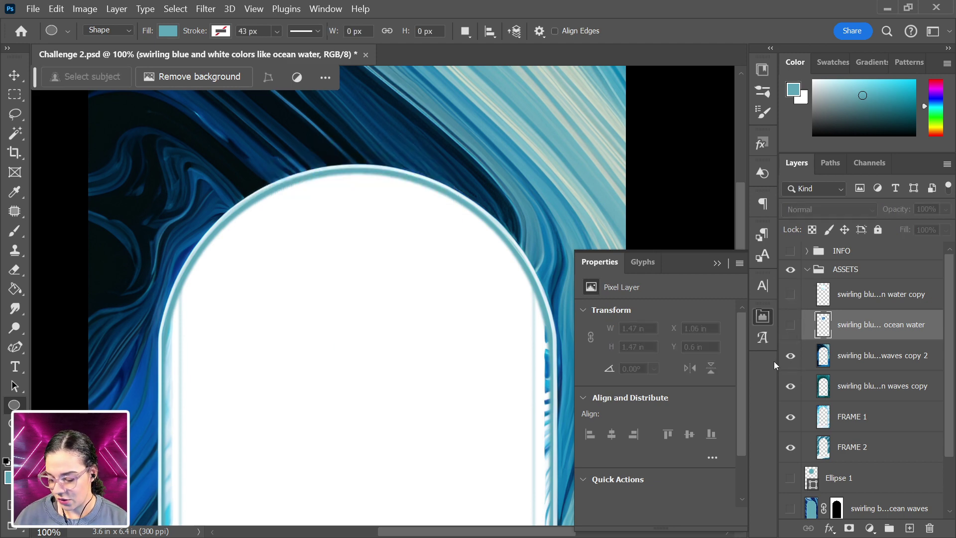
Step: Review the frame textures at 50% zoom by hiding the ocean waves copy 2 and ocean waves copy layers in turn
{"action": "key", "text": "ctrl+minus"}
{"action": "key", "text": "ctrl+minus"}
{"action": "left_click_drag", "start_coordinate": [470, 310], "coordinate": [480, 277]}
{"action": "left_click", "coordinate": [791, 357]}
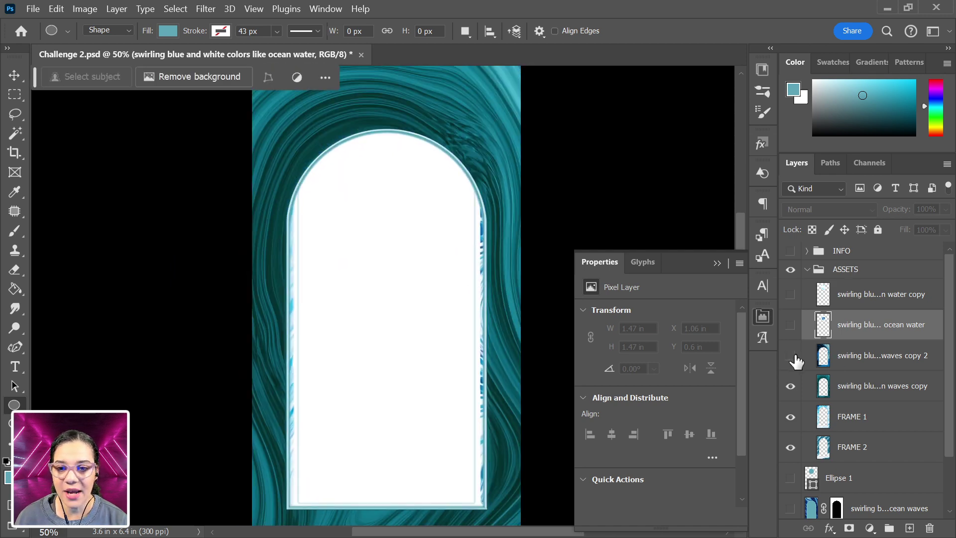
{"action": "left_click", "coordinate": [791, 386]}
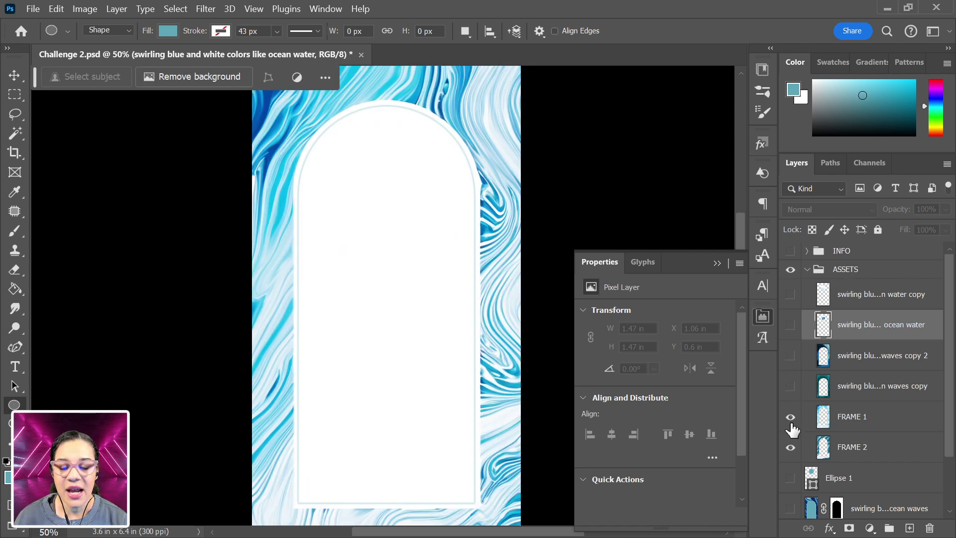
Step: Check the FRAME 2 texture with FRAME 1 hidden, and turn every layer in the ASSETS group back on
{"action": "left_click", "coordinate": [791, 421]}
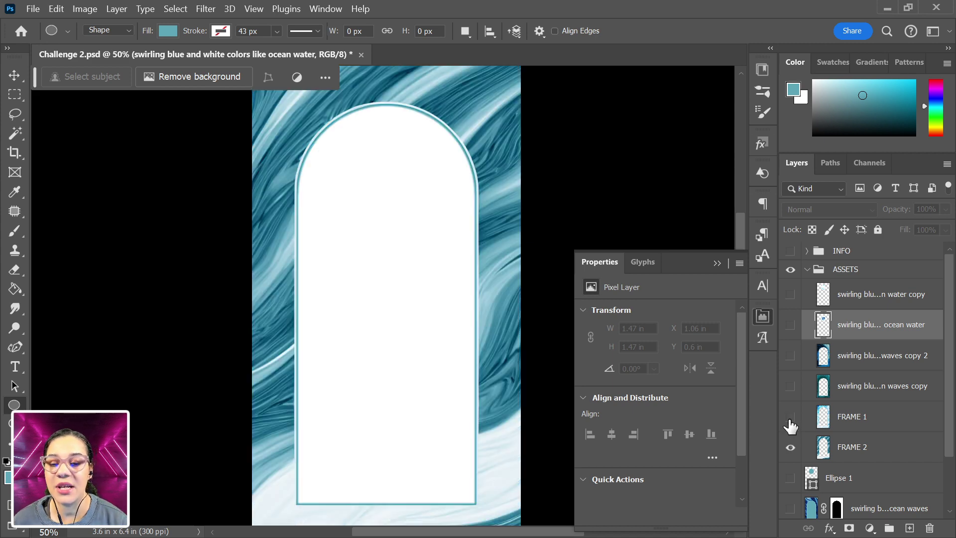
{"action": "left_click", "coordinate": [790, 418]}
{"action": "left_click", "coordinate": [790, 387]}
{"action": "left_click", "coordinate": [792, 357]}
{"action": "left_click", "coordinate": [791, 327]}
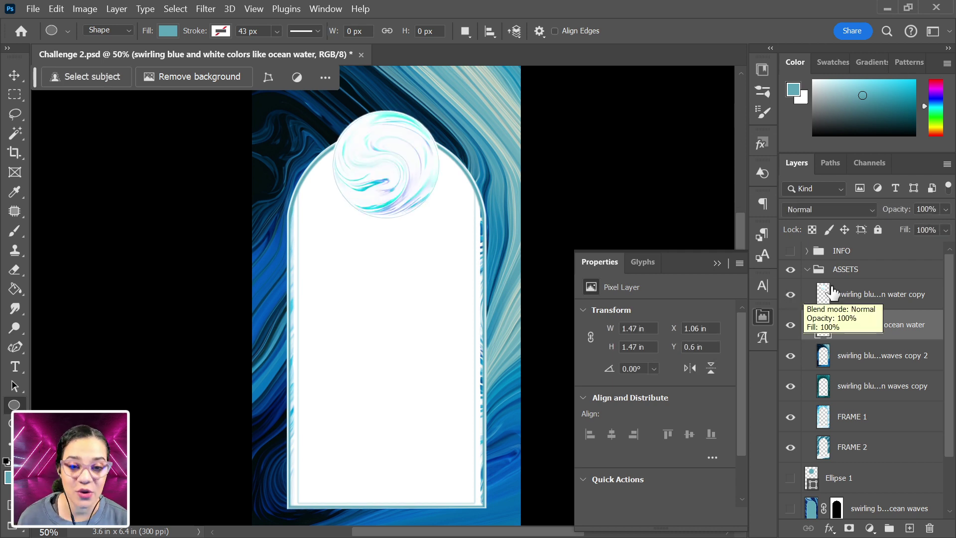
Step: Delete the INFO group, and isolate the masked ocean waves layer by showing it and hiding the ASSETS group
{"action": "left_click", "coordinate": [853, 254]}
{"action": "left_click", "coordinate": [848, 269]}
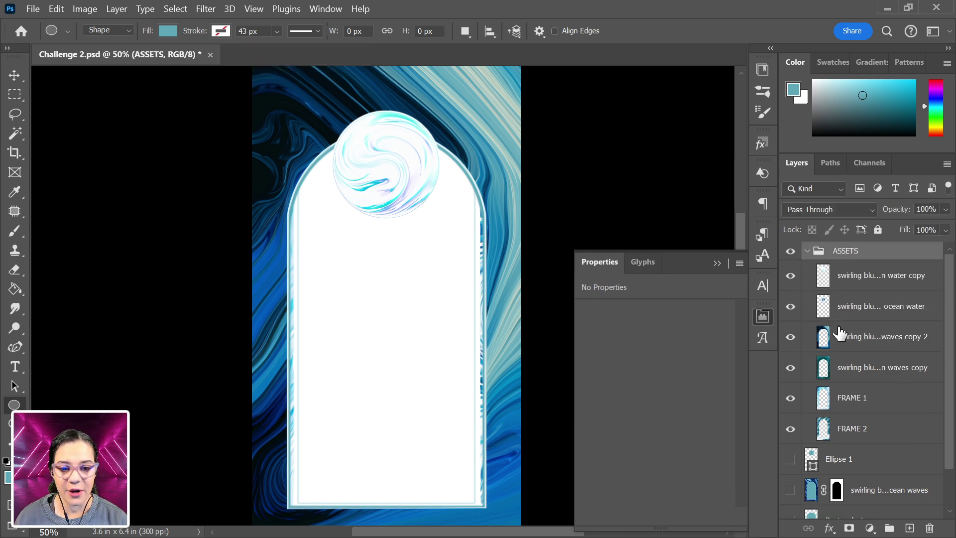
{"action": "scroll", "coordinate": [845, 440], "scroll_direction": "down", "scroll_amount": 3}
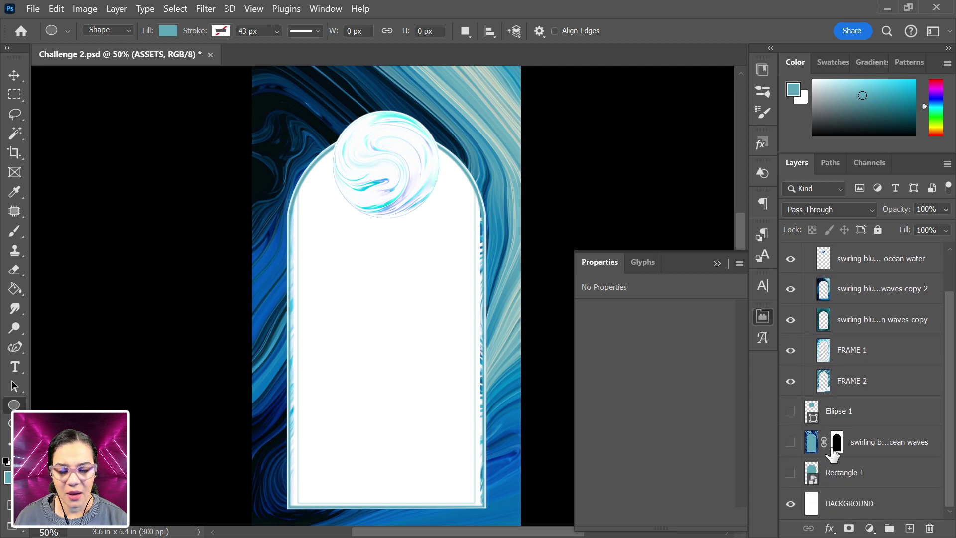
{"action": "scroll", "coordinate": [833, 451], "scroll_direction": "up", "scroll_amount": 2}
{"action": "scroll", "coordinate": [904, 464], "scroll_direction": "down", "scroll_amount": 2}
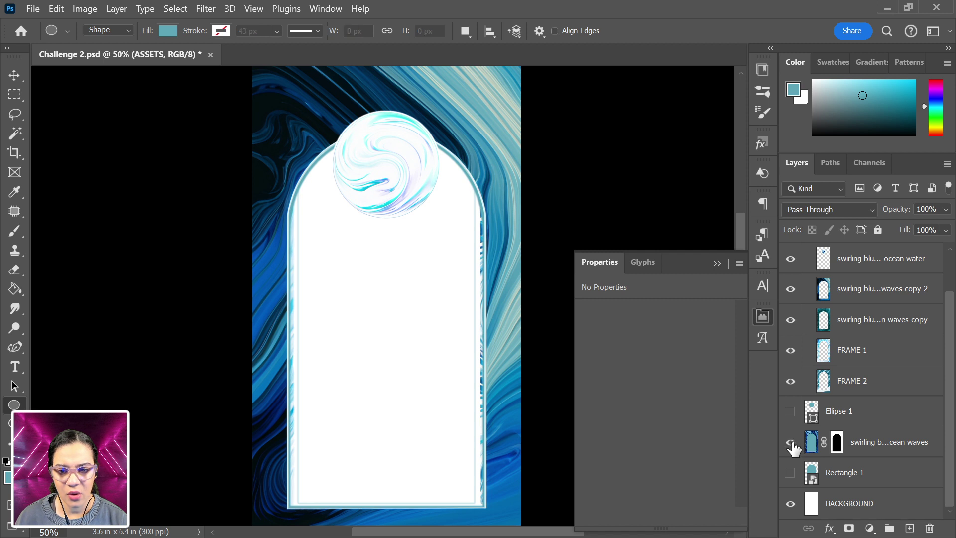
{"action": "scroll", "coordinate": [806, 290], "scroll_direction": "up", "scroll_amount": 2}
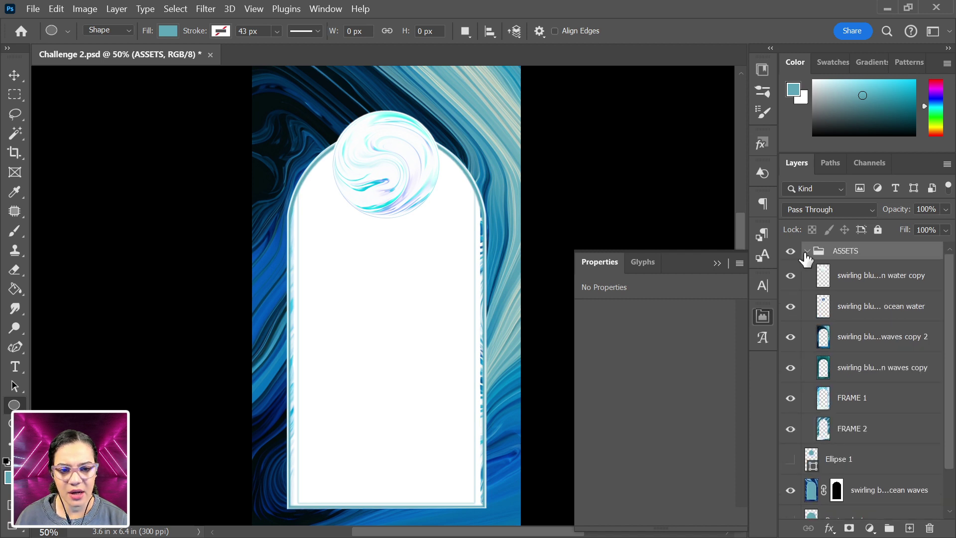
{"action": "left_click", "coordinate": [791, 250]}
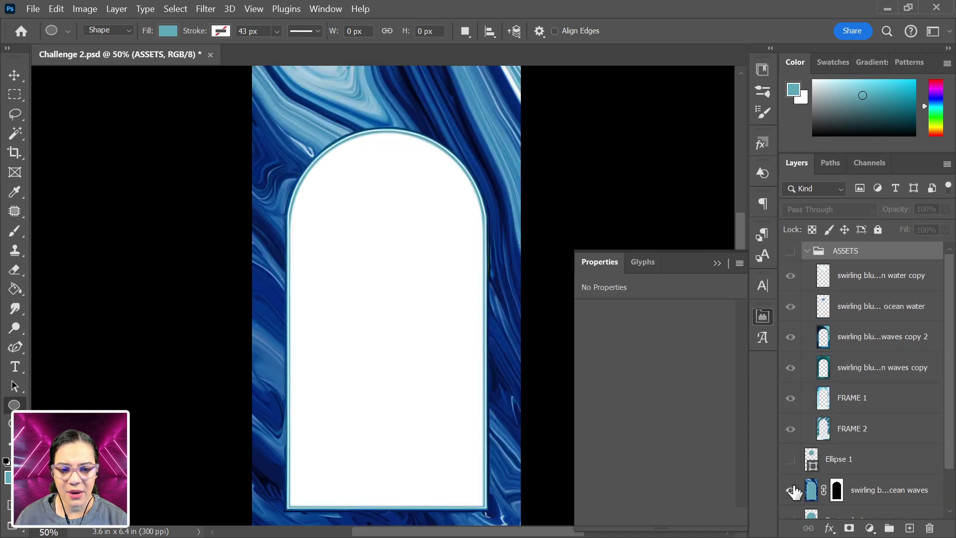
Step: Convert the masked ocean waves layer to a smart object, rasterize it, and place it below ocean waves copy 2 in the ASSETS group
{"action": "right_click", "coordinate": [869, 495]}
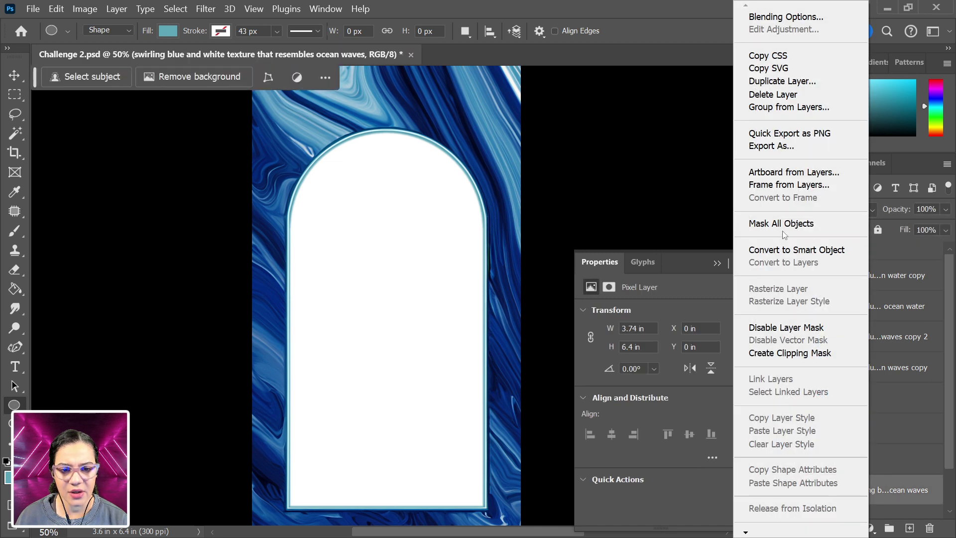
{"action": "left_click", "coordinate": [811, 250]}
{"action": "right_click", "coordinate": [876, 495]}
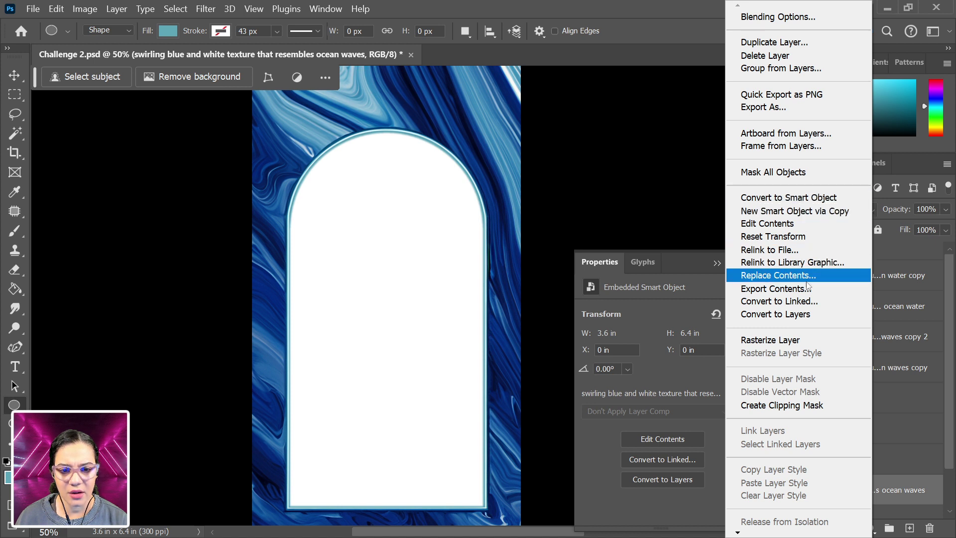
{"action": "left_click", "coordinate": [804, 341]}
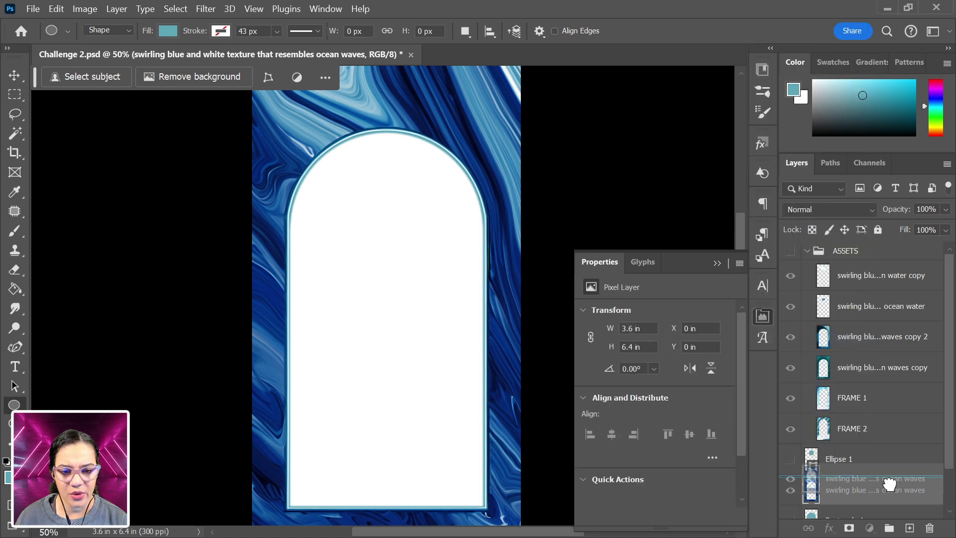
{"action": "left_click_drag", "start_coordinate": [891, 505], "coordinate": [876, 364]}
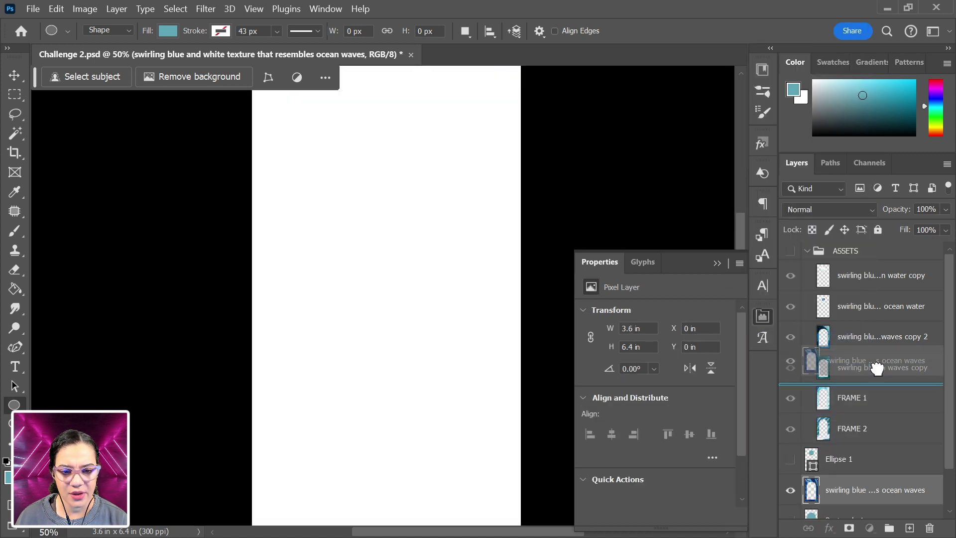
Step: Delete the leftover Ellipse 1 and Rectangle 1 shape layers, keeping the BACKGROUND layer
{"action": "scroll", "coordinate": [864, 446], "scroll_direction": "down", "scroll_amount": 1}
{"action": "left_click", "coordinate": [866, 445]}
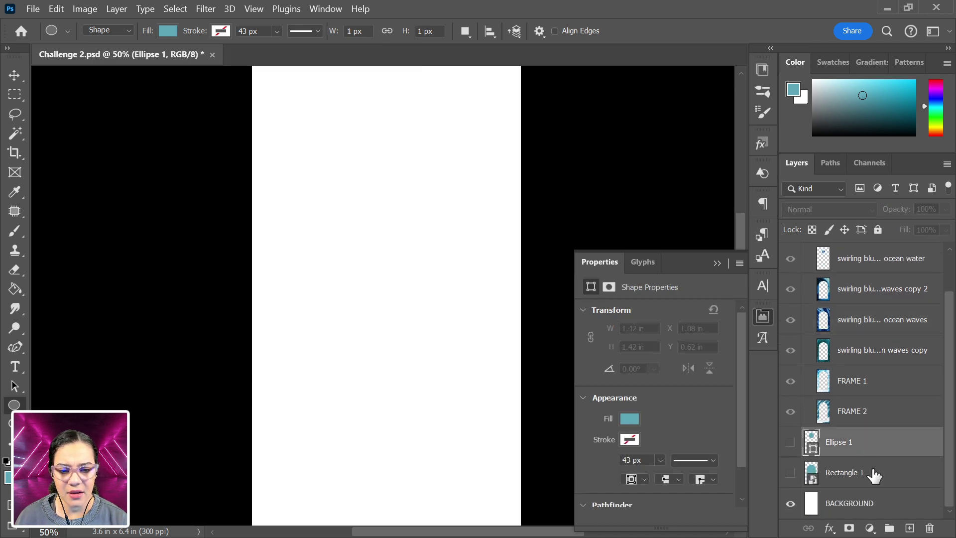
{"action": "left_click", "coordinate": [885, 513], "text": "shift"}
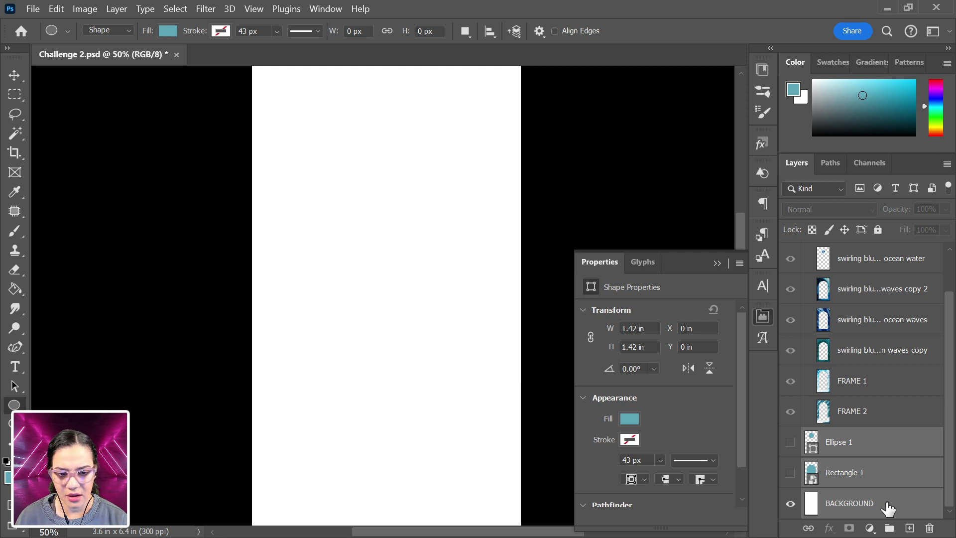
{"action": "left_click", "coordinate": [854, 478]}
{"action": "left_click", "coordinate": [868, 455], "text": "shift"}
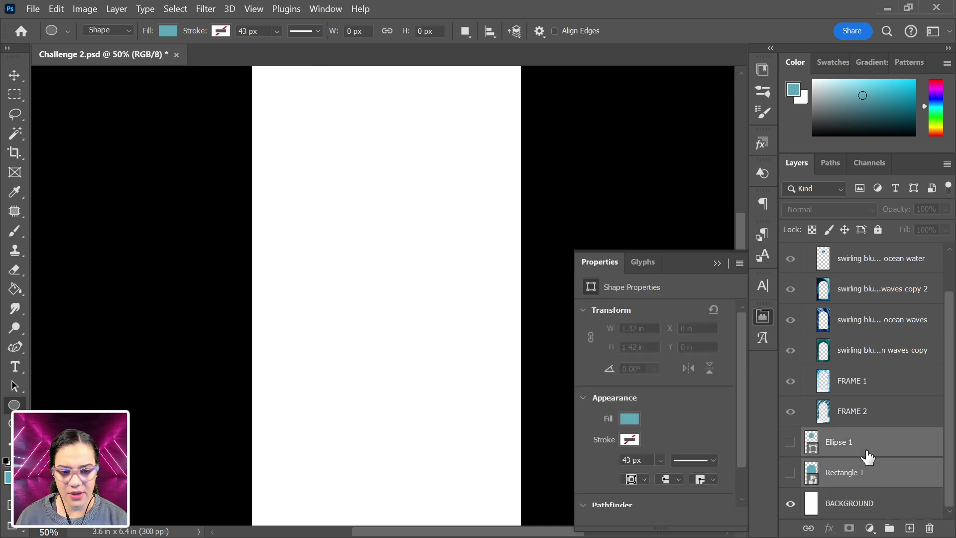
{"action": "key", "text": "Delete"}
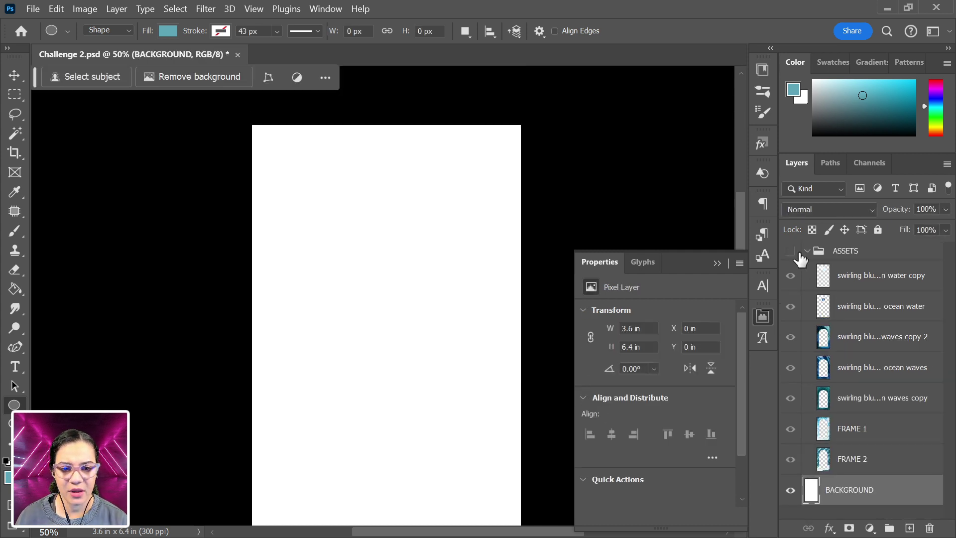
Step: Show and ungroup the ASSETS group, and save the Challenge 2.psd file
{"action": "left_click", "coordinate": [792, 252]}
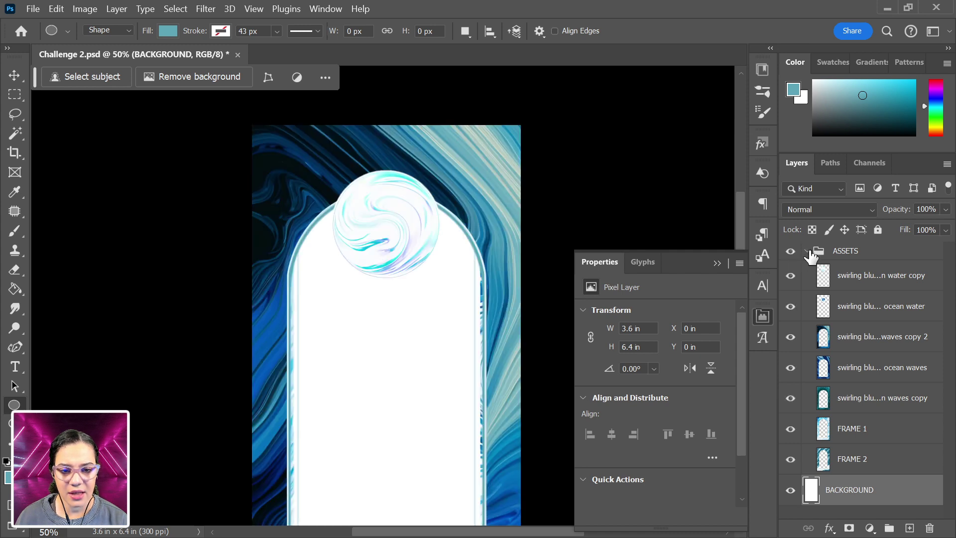
{"action": "right_click", "coordinate": [834, 253]}
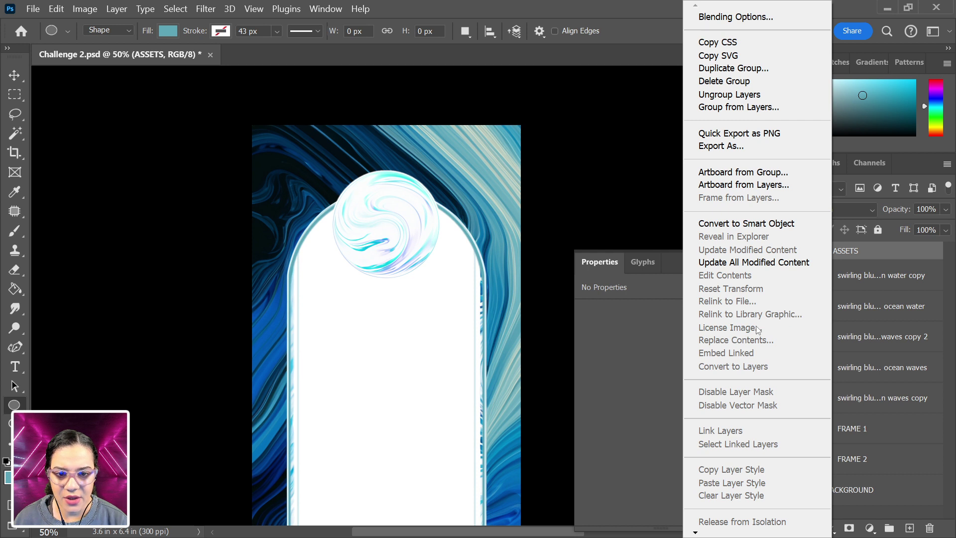
{"action": "left_click", "coordinate": [748, 98]}
{"action": "left_click", "coordinate": [911, 267]}
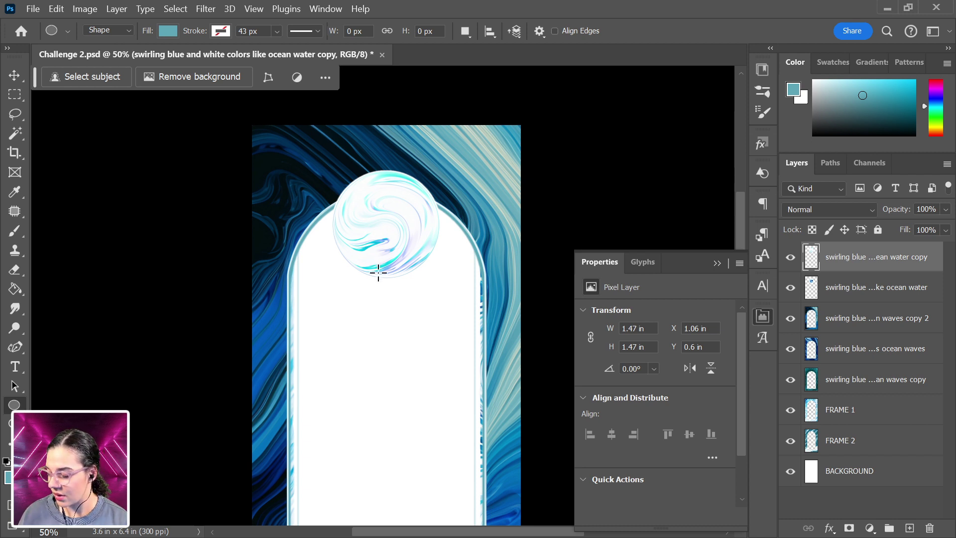
{"action": "key", "text": "ctrl+s"}
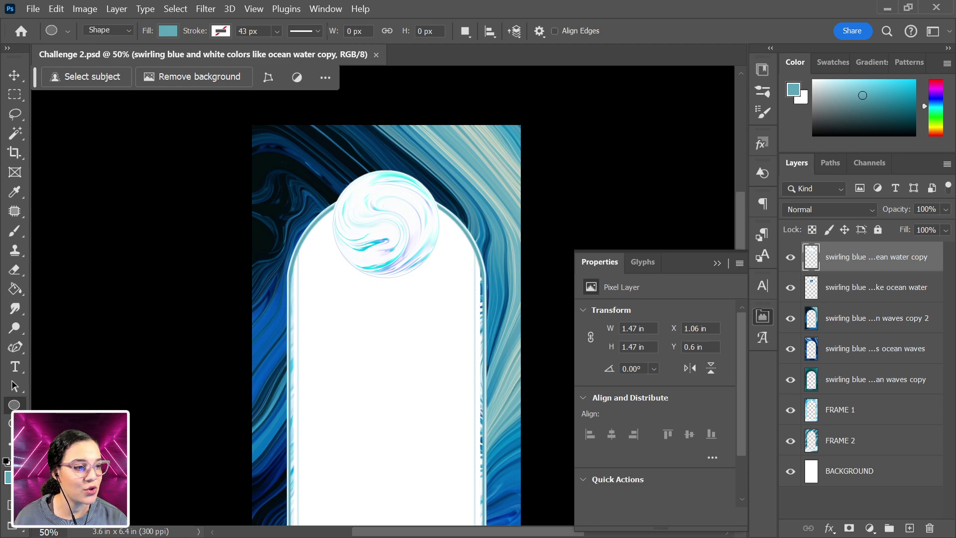
Step: Switch to Adobe Express, import Challenge 2.psd as a new file, and open it to check its layer stack
{"action": "key", "text": "alt+Tab"}
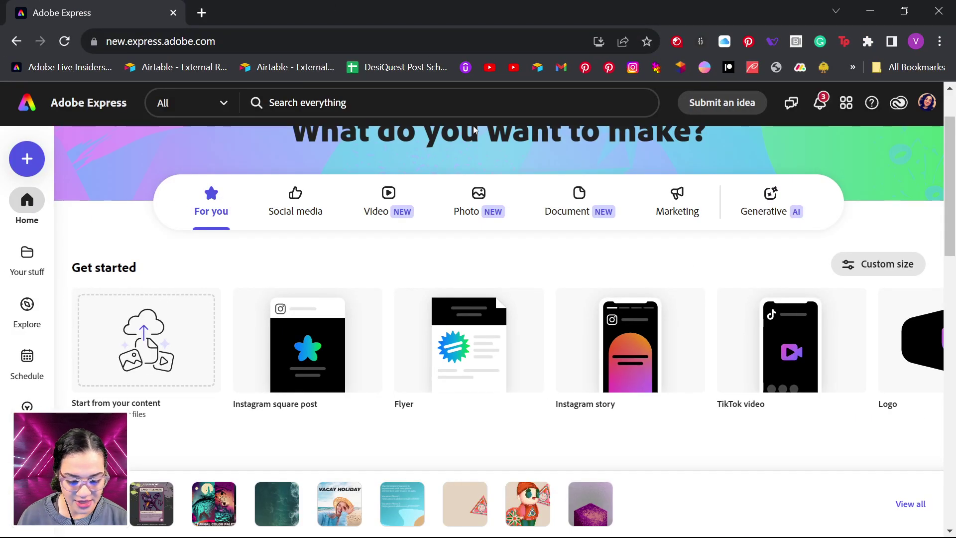
{"action": "scroll", "coordinate": [473, 133], "scroll_direction": "down", "scroll_amount": 2}
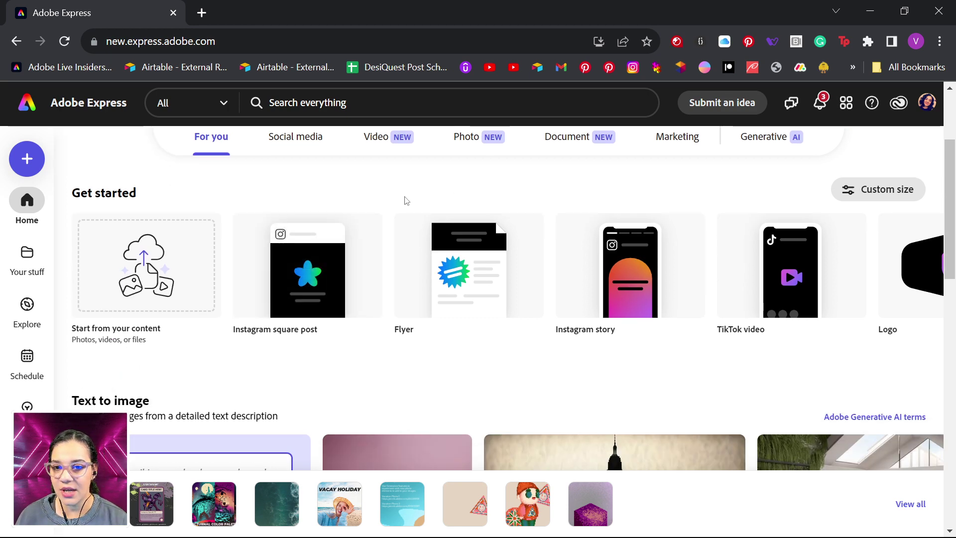
{"action": "left_click", "coordinate": [154, 290]}
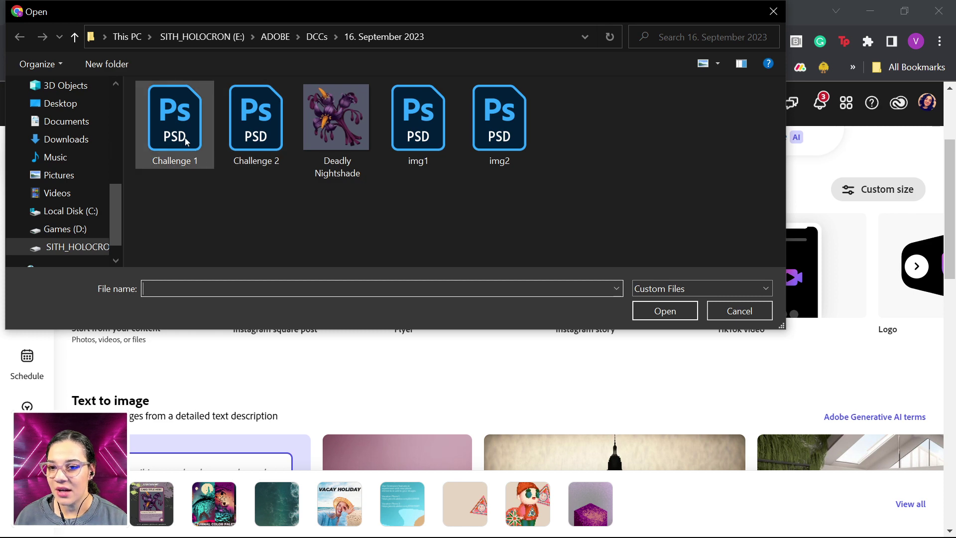
{"action": "double_click", "coordinate": [261, 117]}
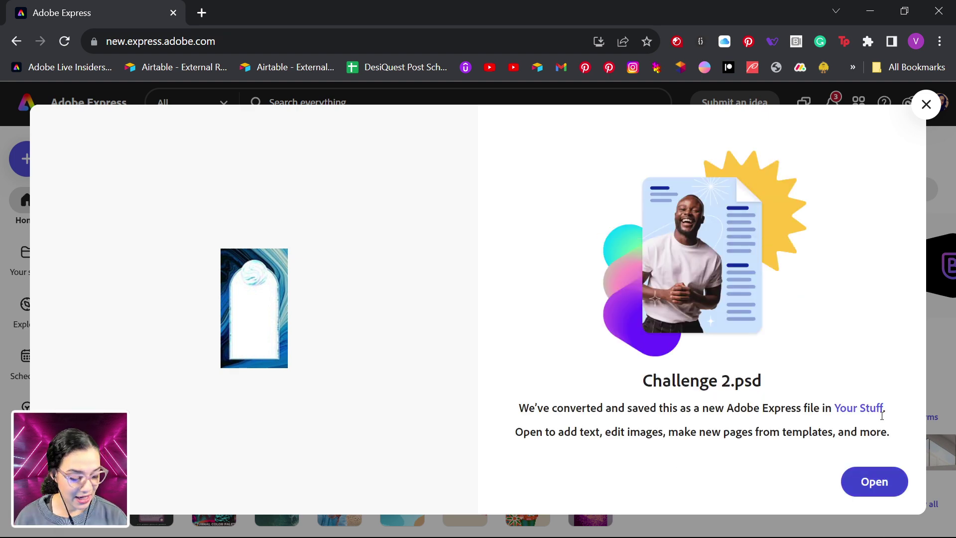
{"action": "left_click", "coordinate": [879, 487]}
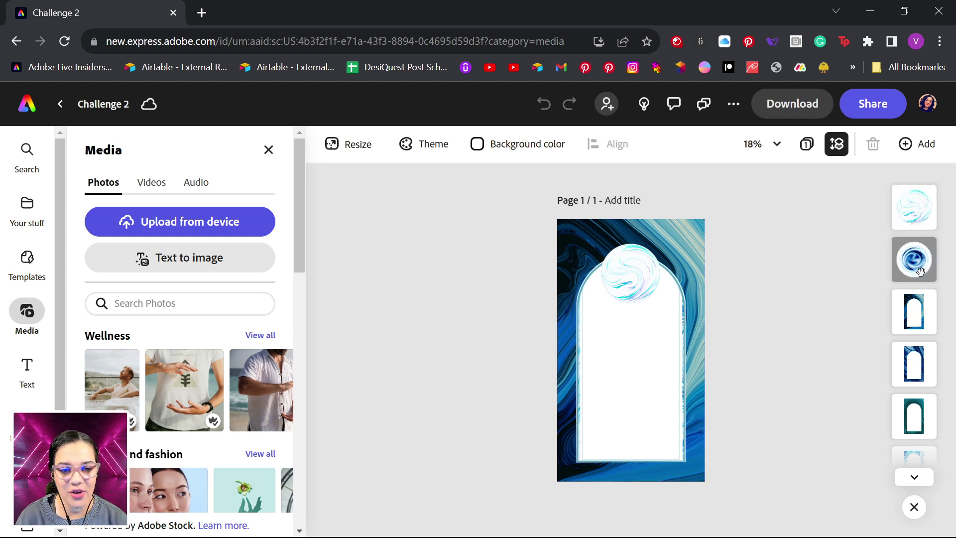
{"action": "scroll", "coordinate": [920, 405], "scroll_direction": "down", "scroll_amount": 2}
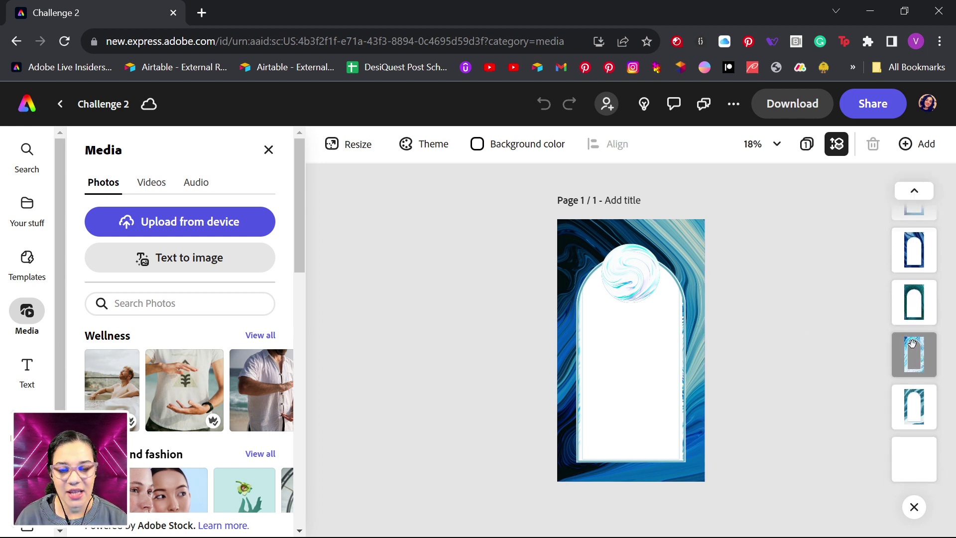
{"action": "scroll", "coordinate": [913, 348], "scroll_direction": "up", "scroll_amount": 2}
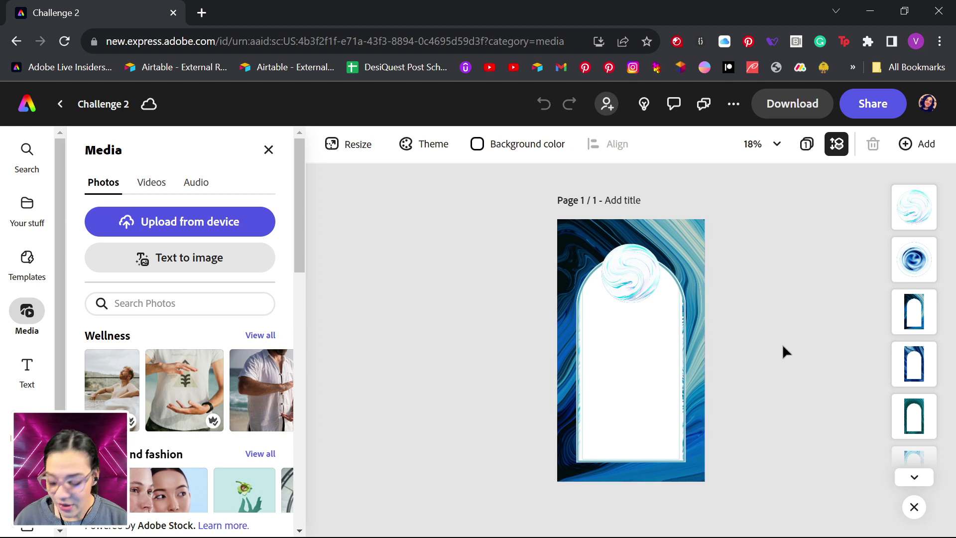
Step: Search the stock video library for "ocean waves"
{"action": "scroll", "coordinate": [782, 344], "scroll_direction": "up", "scroll_amount": 3}
{"action": "scroll", "coordinate": [782, 344], "scroll_direction": "down", "scroll_amount": 4}
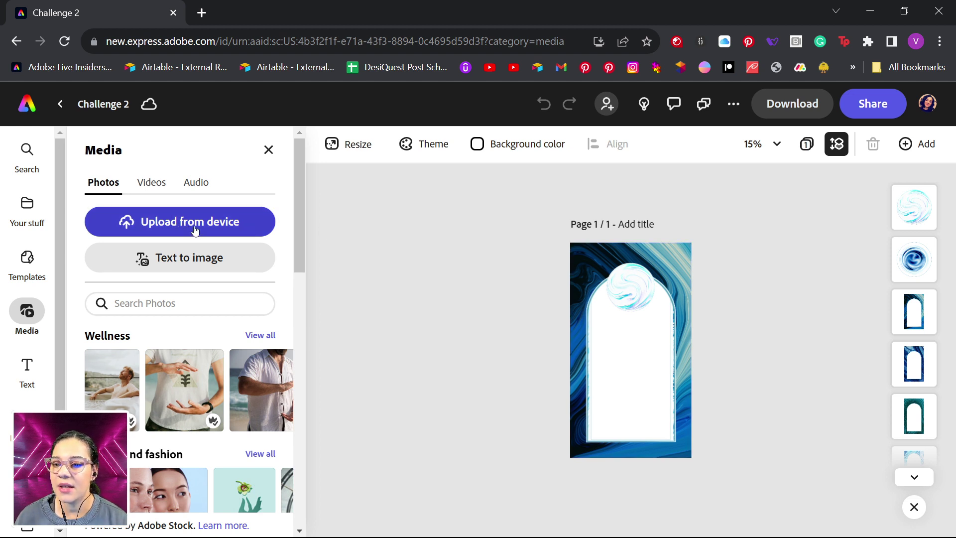
{"action": "left_click", "coordinate": [156, 189]}
{"action": "left_click", "coordinate": [177, 251]}
{"action": "type", "text": "ocean"}
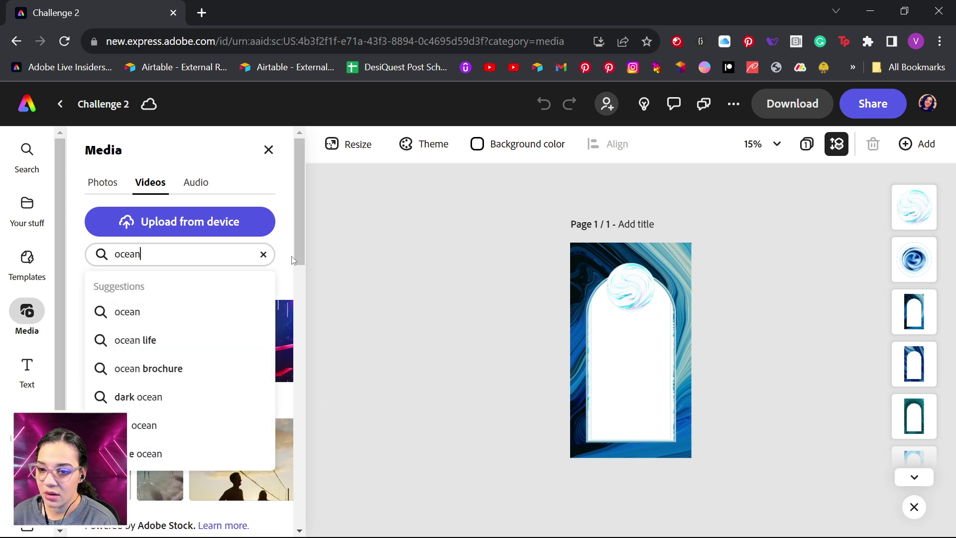
{"action": "type", "text": " waves"}
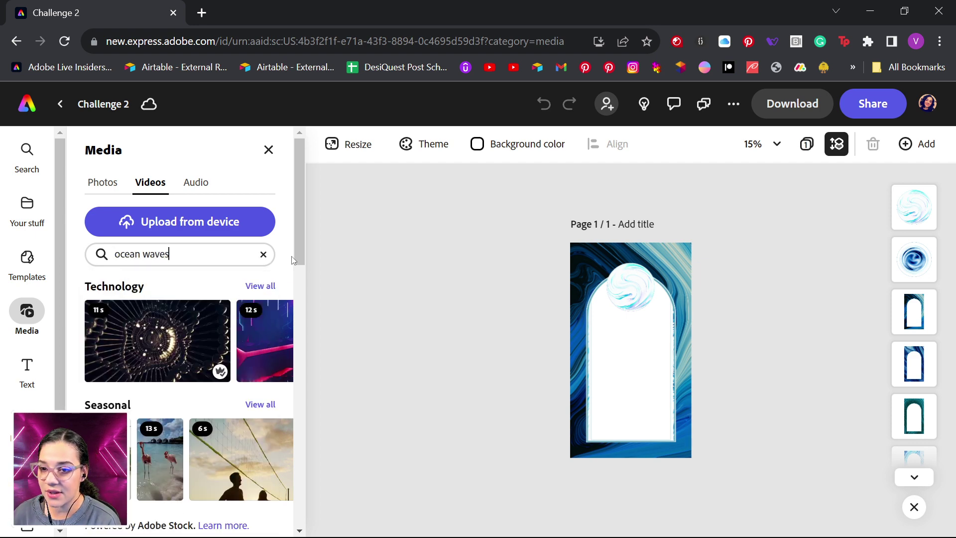
{"action": "key", "text": "Return"}
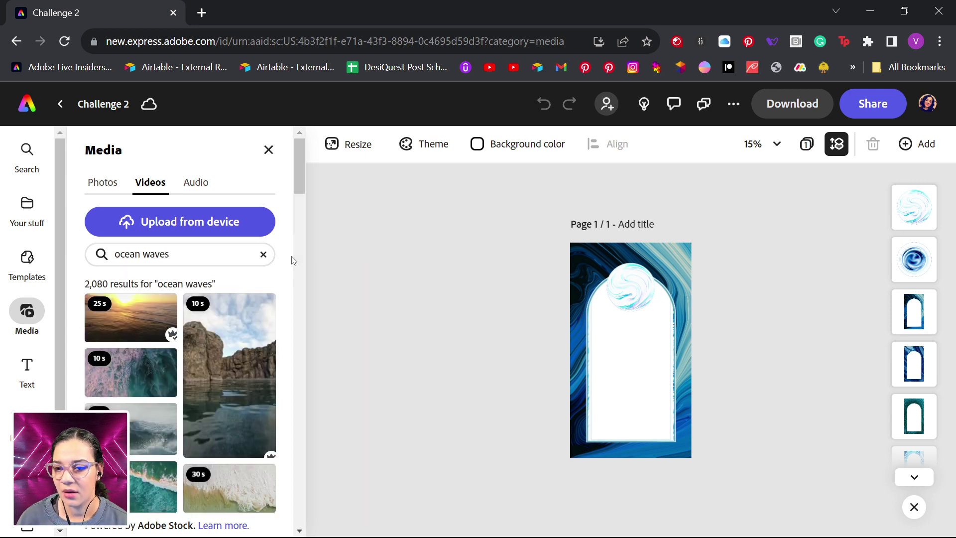
Step: Browse the ocean waves video results for a clip that suits the arched wave frames
{"action": "scroll", "coordinate": [232, 326], "scroll_direction": "down", "scroll_amount": 6}
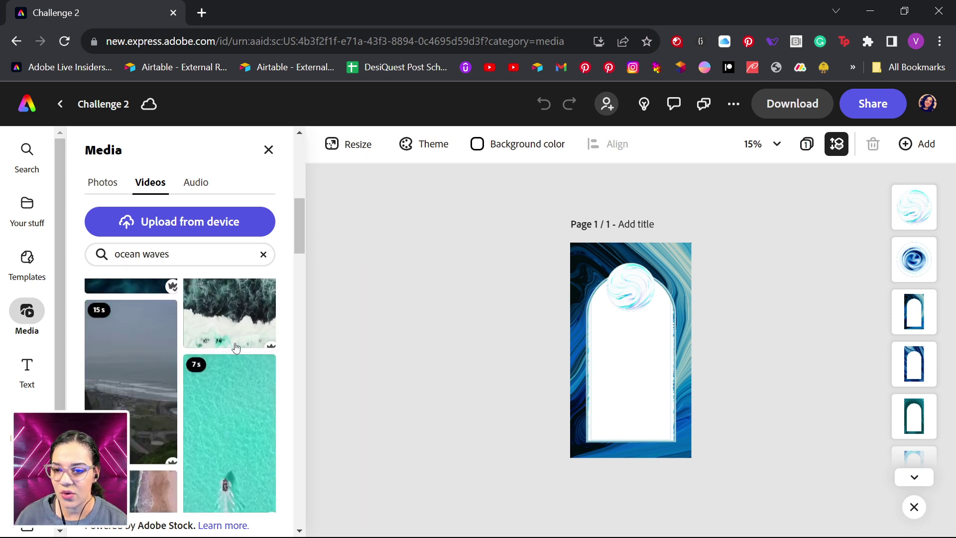
{"action": "scroll", "coordinate": [236, 348], "scroll_direction": "down", "scroll_amount": 8}
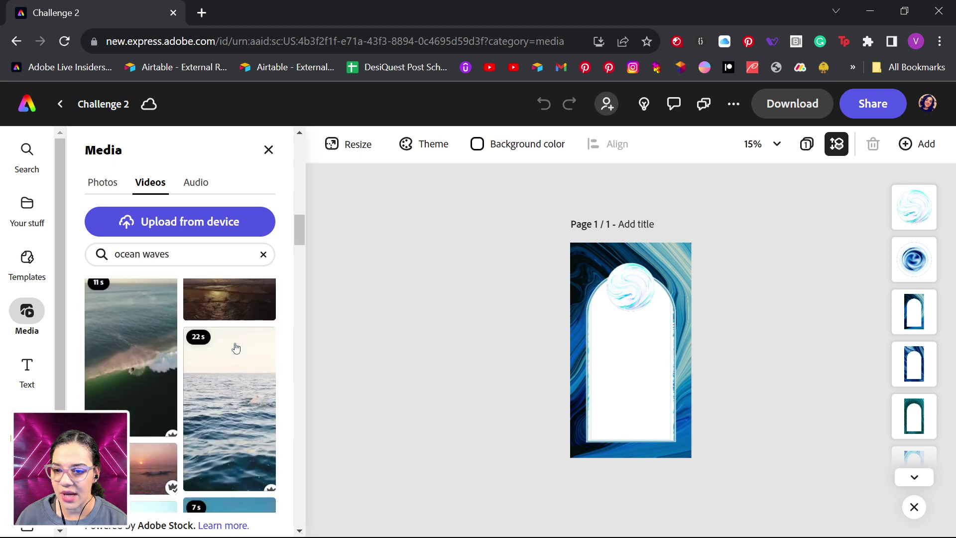
{"action": "scroll", "coordinate": [236, 348], "scroll_direction": "down", "scroll_amount": 8}
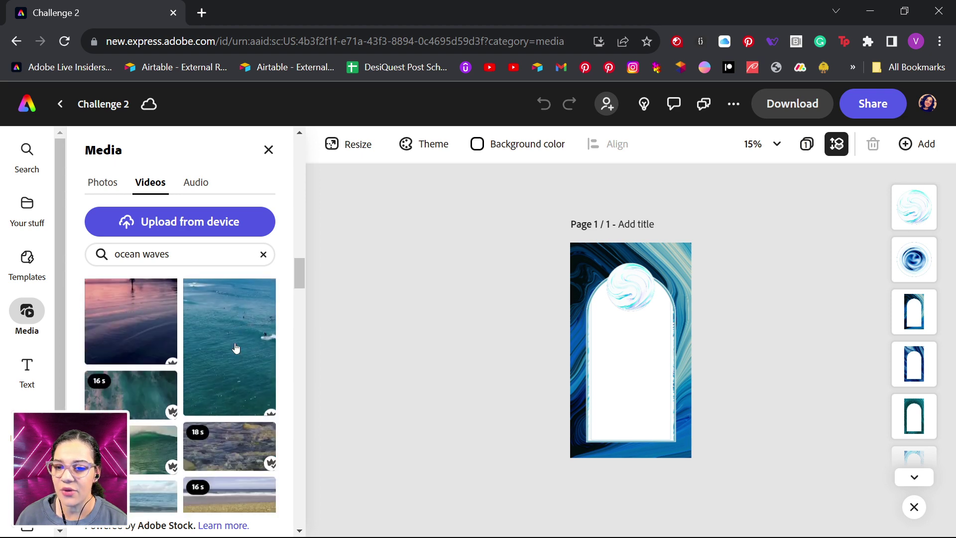
{"action": "scroll", "coordinate": [236, 348], "scroll_direction": "down", "scroll_amount": 8}
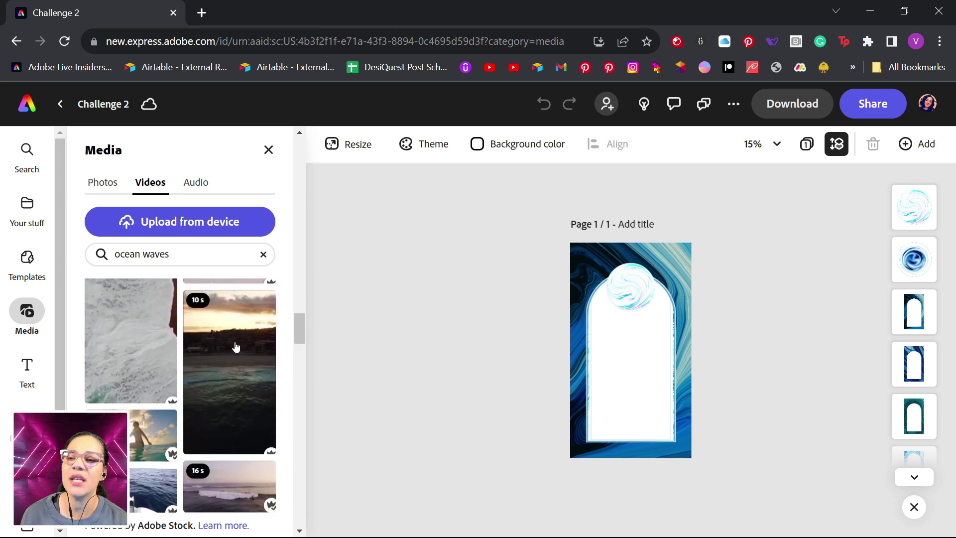
{"action": "scroll", "coordinate": [236, 346], "scroll_direction": "down", "scroll_amount": 8}
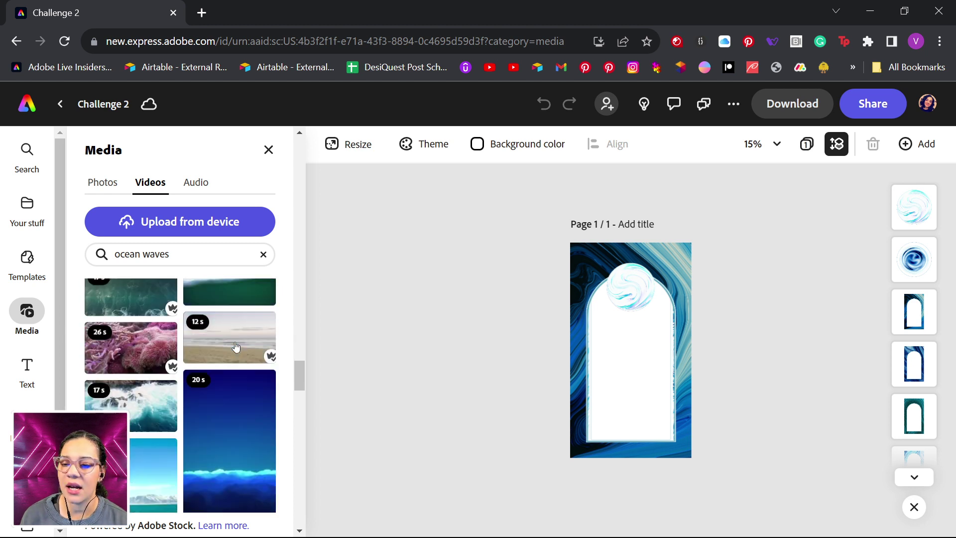
{"action": "scroll", "coordinate": [236, 348], "scroll_direction": "down", "scroll_amount": 2}
{"action": "scroll", "coordinate": [236, 348], "scroll_direction": "up", "scroll_amount": 5}
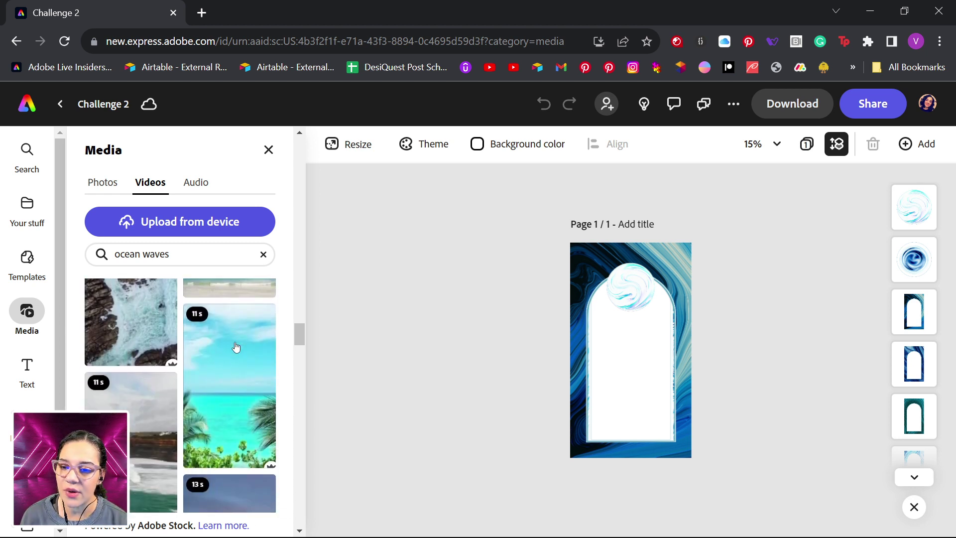
{"action": "scroll", "coordinate": [236, 348], "scroll_direction": "down", "scroll_amount": 5}
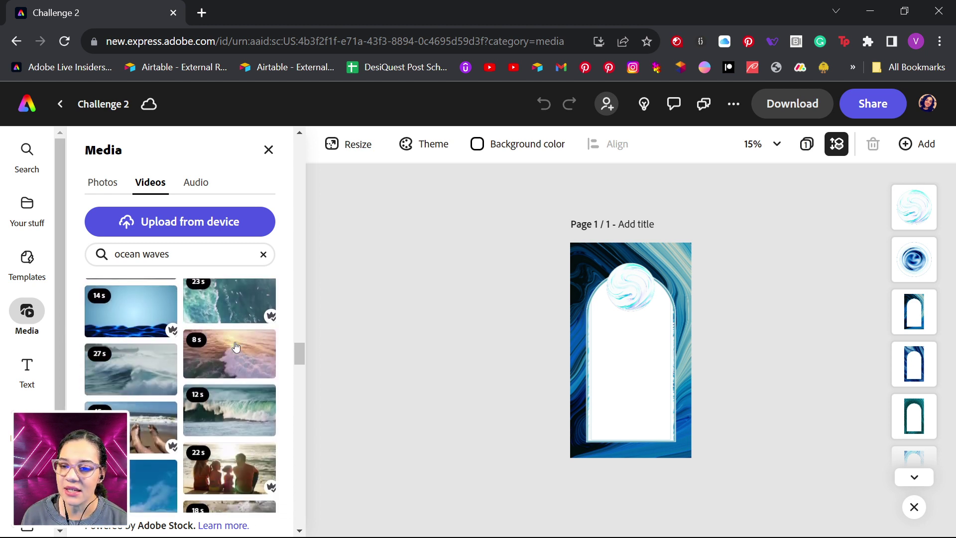
{"action": "scroll", "coordinate": [236, 347], "scroll_direction": "down", "scroll_amount": 5}
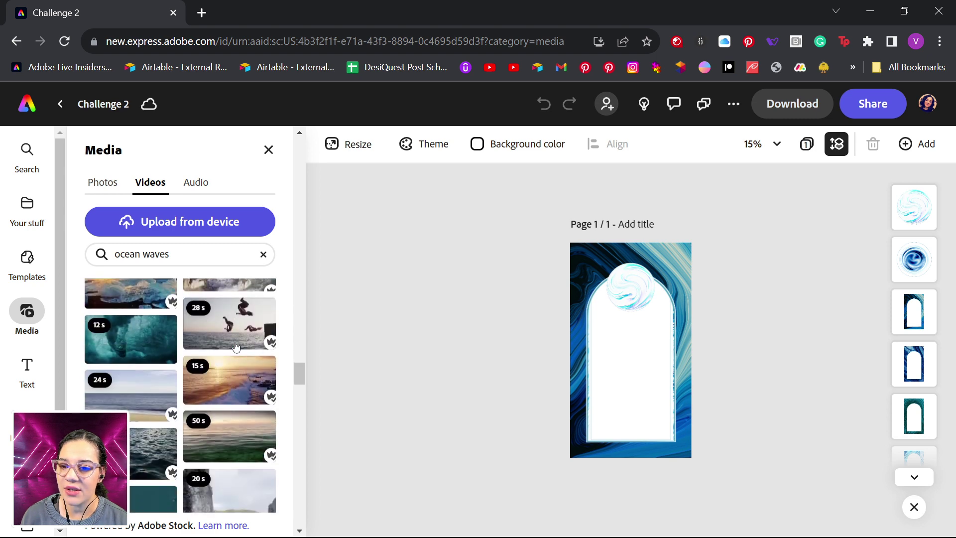
{"action": "scroll", "coordinate": [236, 347], "scroll_direction": "down", "scroll_amount": 5}
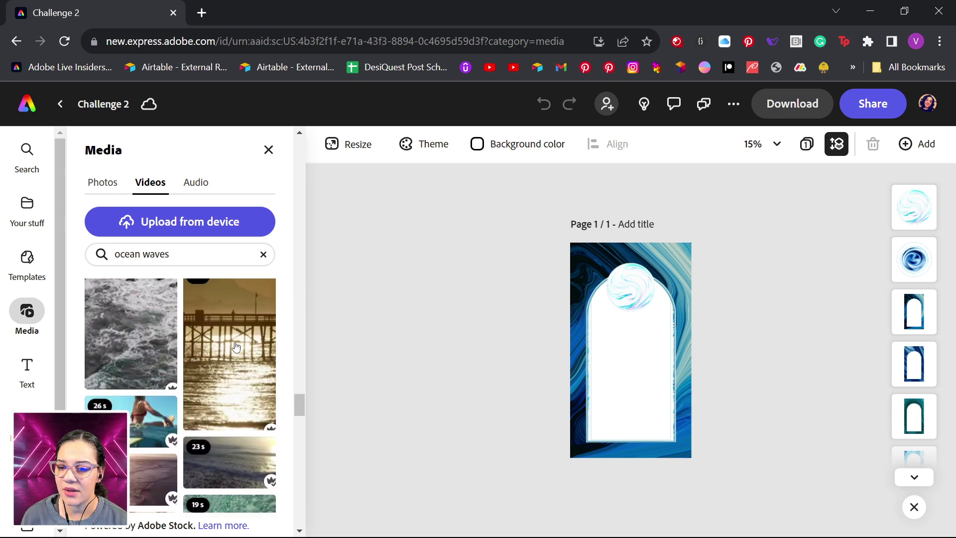
{"action": "scroll", "coordinate": [236, 347], "scroll_direction": "up", "scroll_amount": 3}
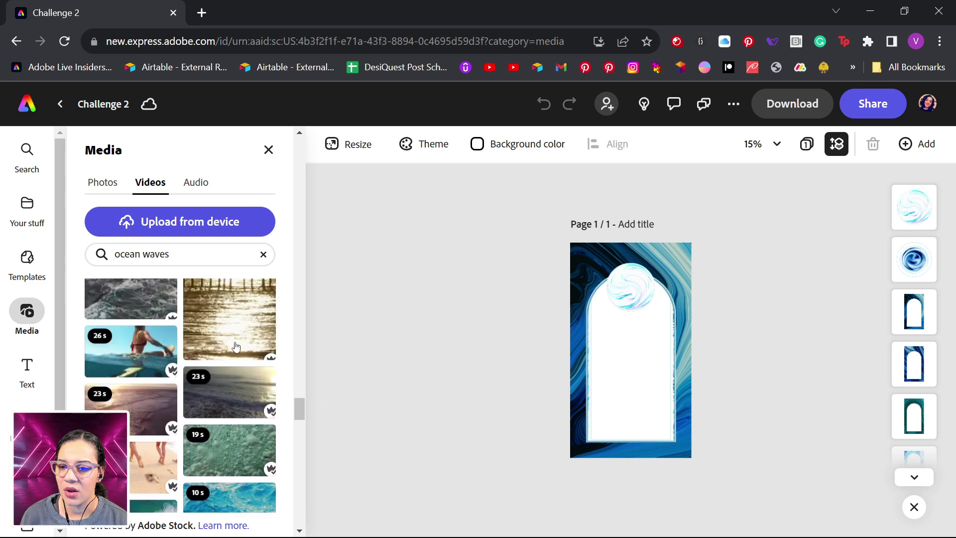
{"action": "scroll", "coordinate": [236, 347], "scroll_direction": "up", "scroll_amount": 5}
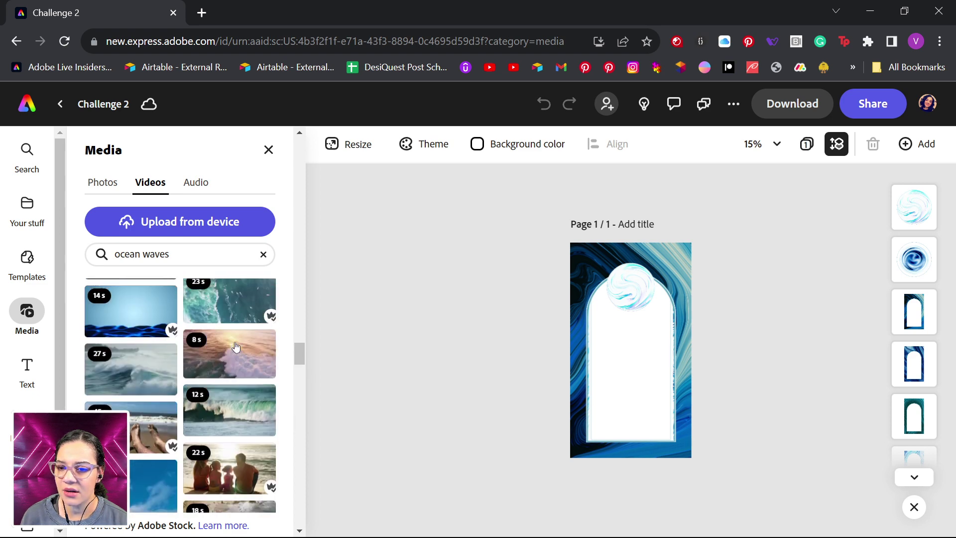
{"action": "scroll", "coordinate": [236, 348], "scroll_direction": "up", "scroll_amount": 4}
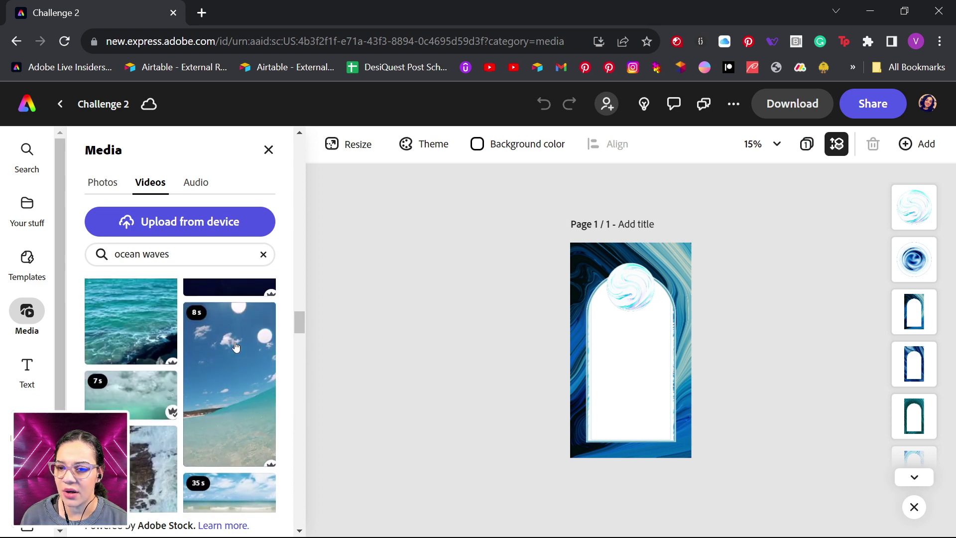
{"action": "scroll", "coordinate": [242, 413], "scroll_direction": "up", "scroll_amount": 4}
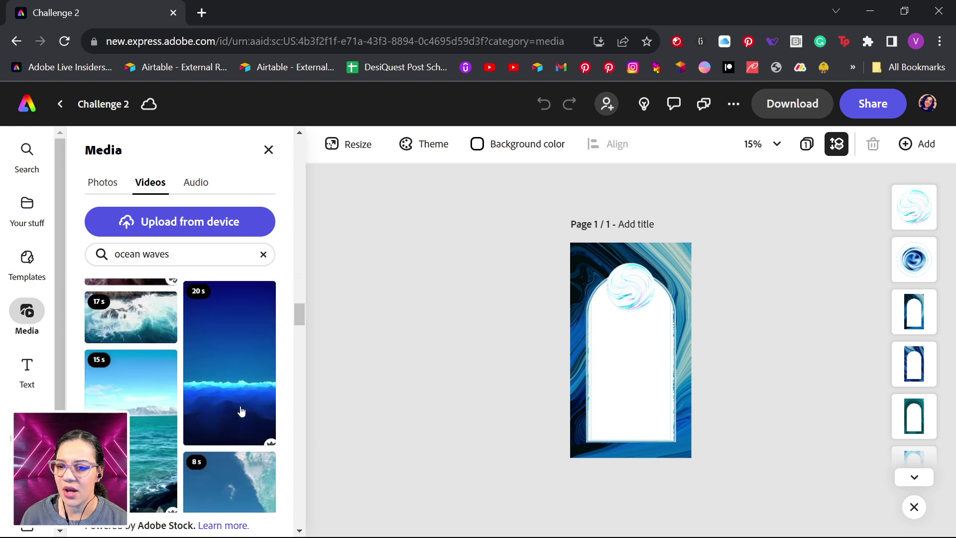
{"action": "scroll", "coordinate": [242, 412], "scroll_direction": "down", "scroll_amount": 1}
{"action": "scroll", "coordinate": [241, 416], "scroll_direction": "up", "scroll_amount": 1}
{"action": "scroll", "coordinate": [240, 419], "scroll_direction": "up", "scroll_amount": 1}
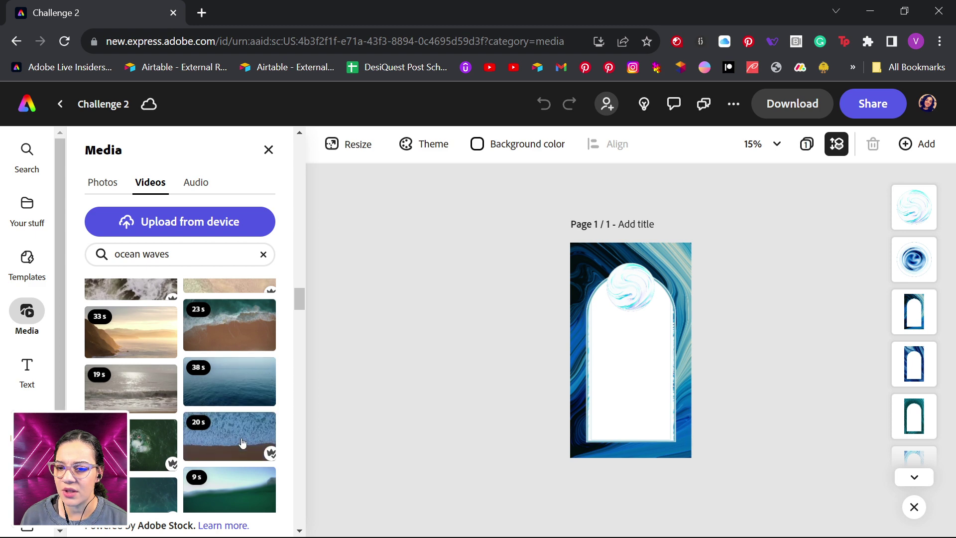
{"action": "scroll", "coordinate": [242, 443], "scroll_direction": "down", "scroll_amount": 3}
{"action": "scroll", "coordinate": [243, 443], "scroll_direction": "down", "scroll_amount": 10}
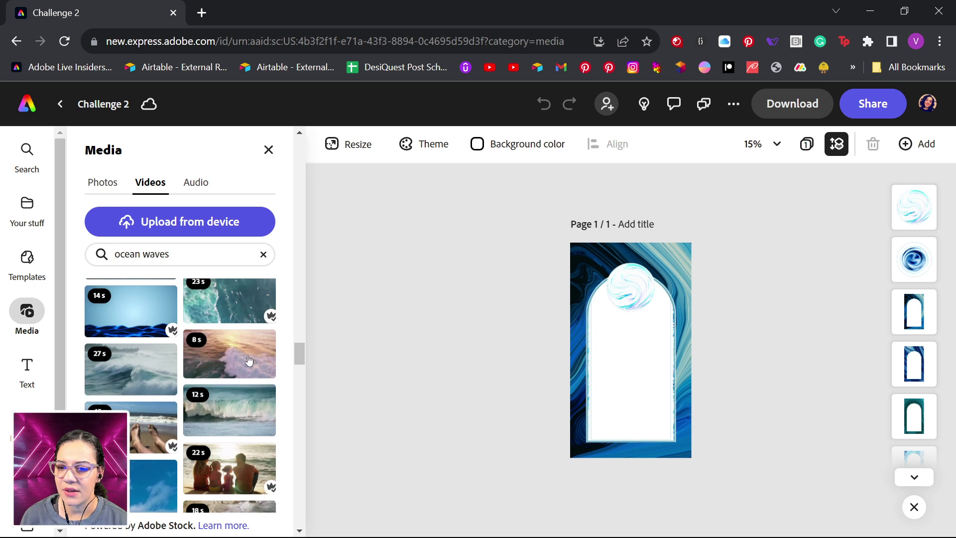
Step: Add the 23-second aerial teal ocean video, rotate it to portrait orientation, and enlarge it to cover the whole page
{"action": "left_click", "coordinate": [245, 315]}
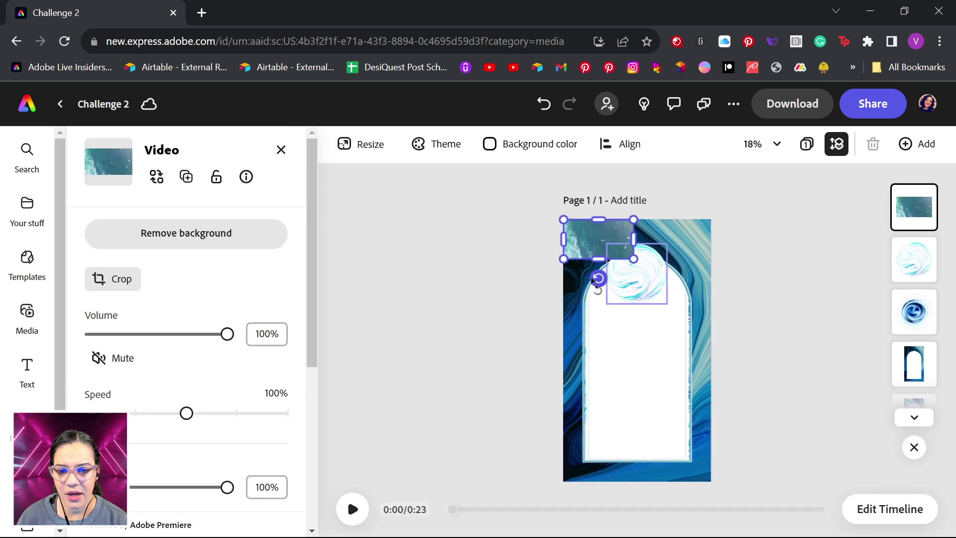
{"action": "left_click_drag", "start_coordinate": [596, 282], "coordinate": [653, 251]}
{"action": "left_click_drag", "start_coordinate": [605, 231], "coordinate": [576, 239]}
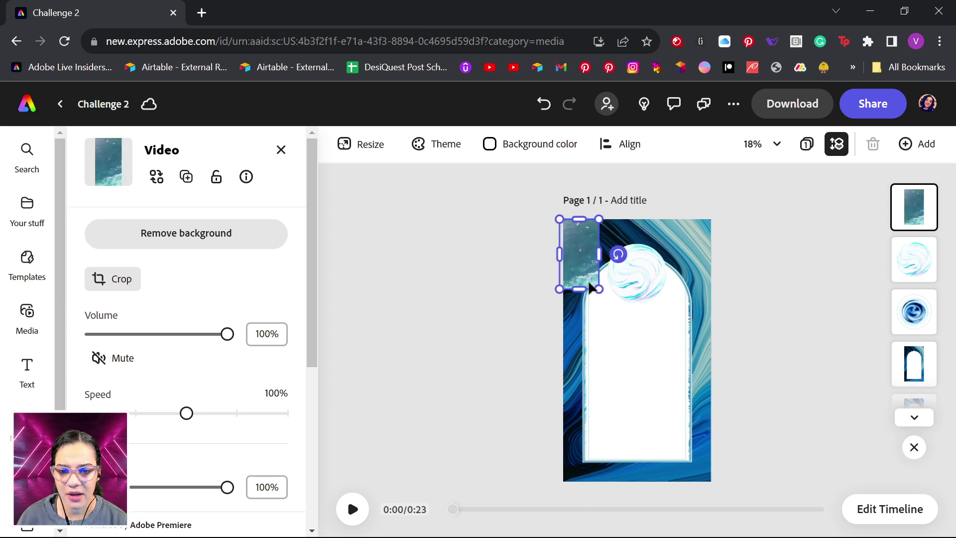
{"action": "left_click_drag", "start_coordinate": [600, 289], "coordinate": [773, 458]}
{"action": "left_click_drag", "start_coordinate": [674, 429], "coordinate": [670, 417]}
Step: Move the ocean video layer below all the arch frames, directly above the blank white background layer
{"action": "left_click", "coordinate": [924, 420]}
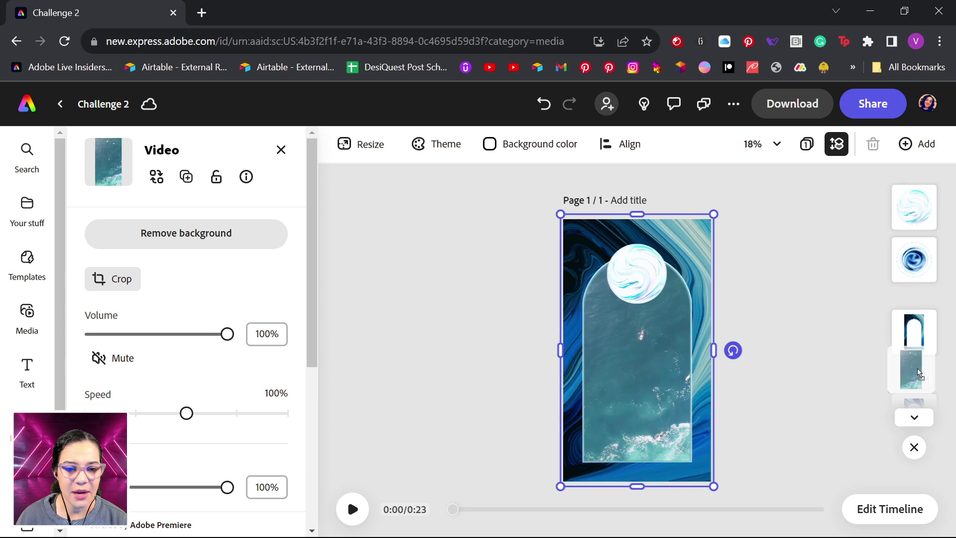
{"action": "left_click_drag", "start_coordinate": [925, 420], "coordinate": [915, 333]}
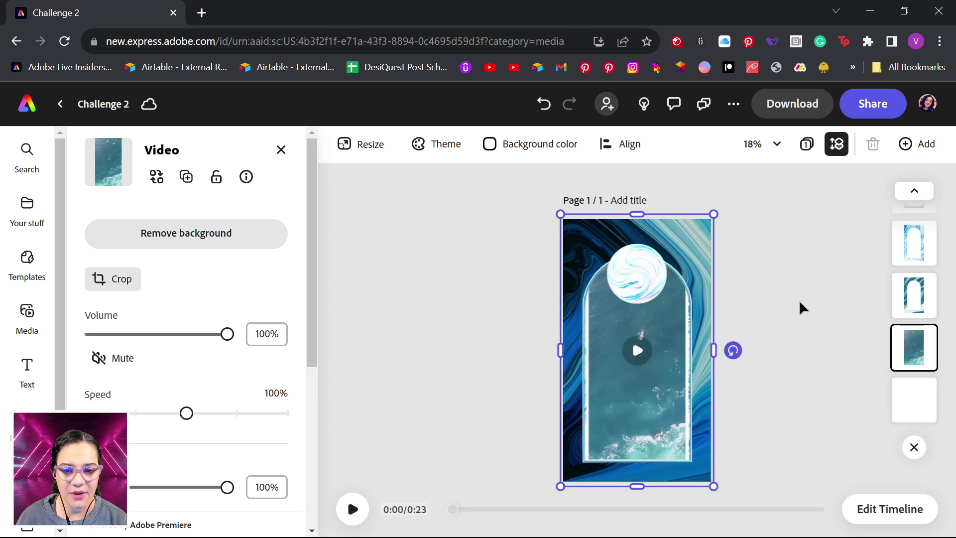
{"action": "scroll", "coordinate": [914, 239], "scroll_direction": "up", "scroll_amount": 2}
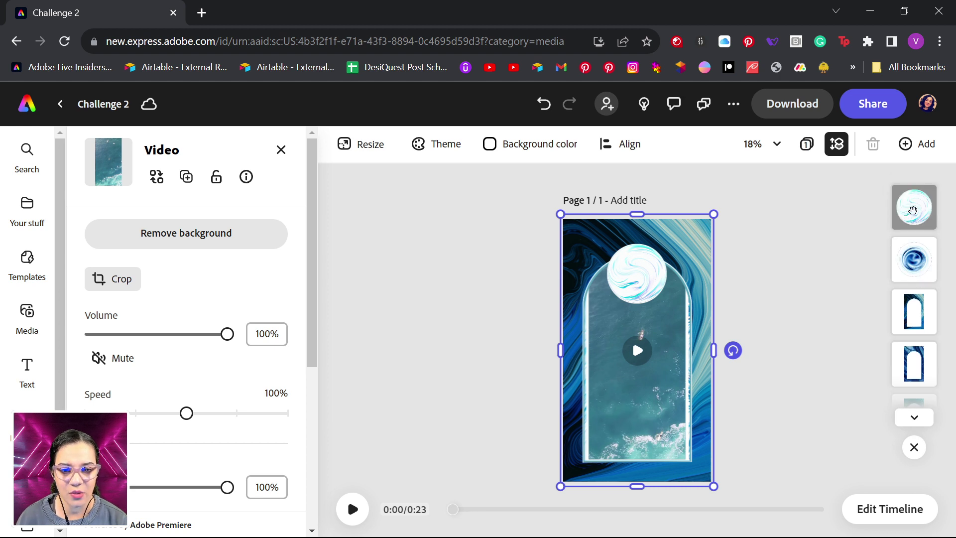
Step: Move the two dark blue arch frames aside to compare the options, and delete both
{"action": "left_click", "coordinate": [686, 253]}
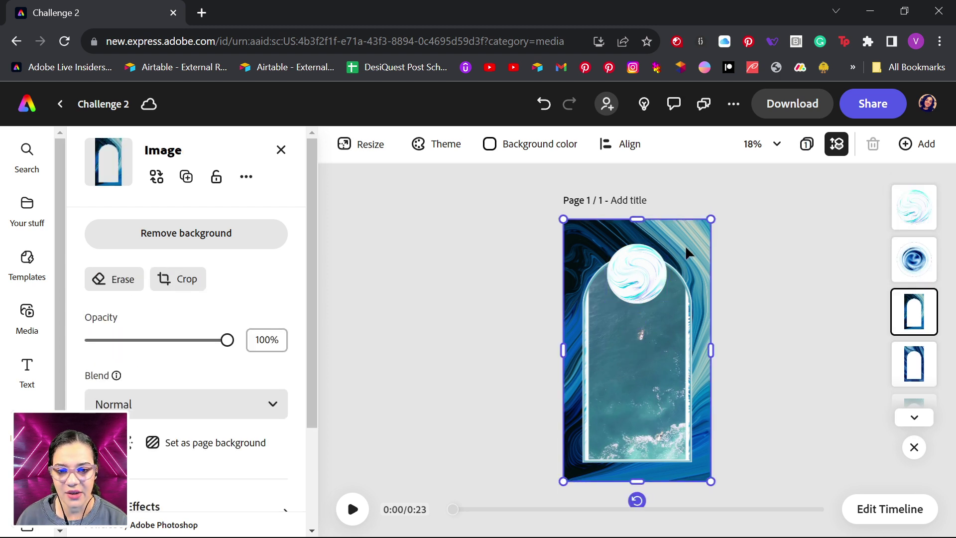
{"action": "left_click_drag", "start_coordinate": [690, 254], "coordinate": [623, 242]}
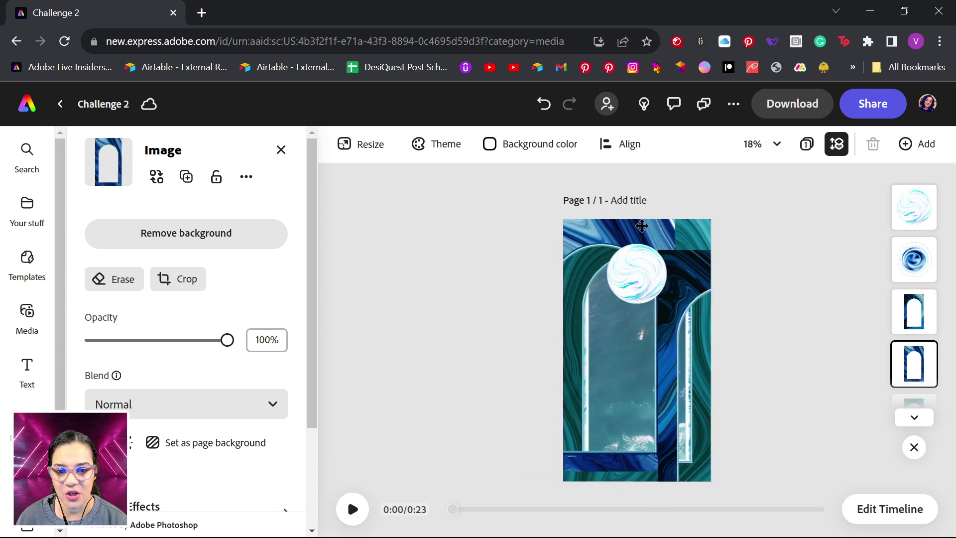
{"action": "left_click", "coordinate": [798, 319]}
{"action": "left_click_drag", "start_coordinate": [690, 291], "coordinate": [654, 340]}
{"action": "key", "text": "ctrl+z"}
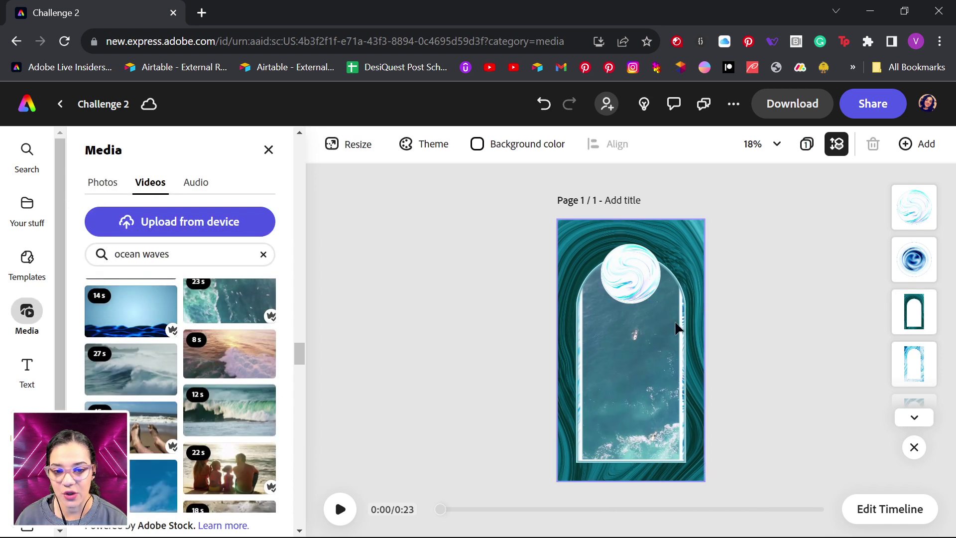
Step: Delete the light blue and dark green arch frames, keeping only the teal-and-white frame over the video
{"action": "left_click", "coordinate": [695, 249]}
{"action": "left_click_drag", "start_coordinate": [687, 267], "coordinate": [803, 280]}
{"action": "left_click", "coordinate": [629, 228]}
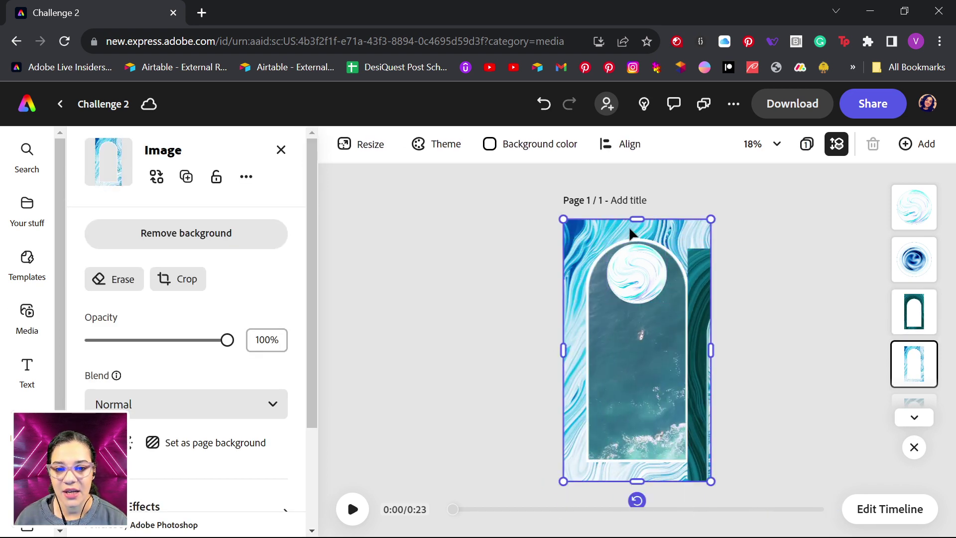
{"action": "key", "text": "ctrl+z"}
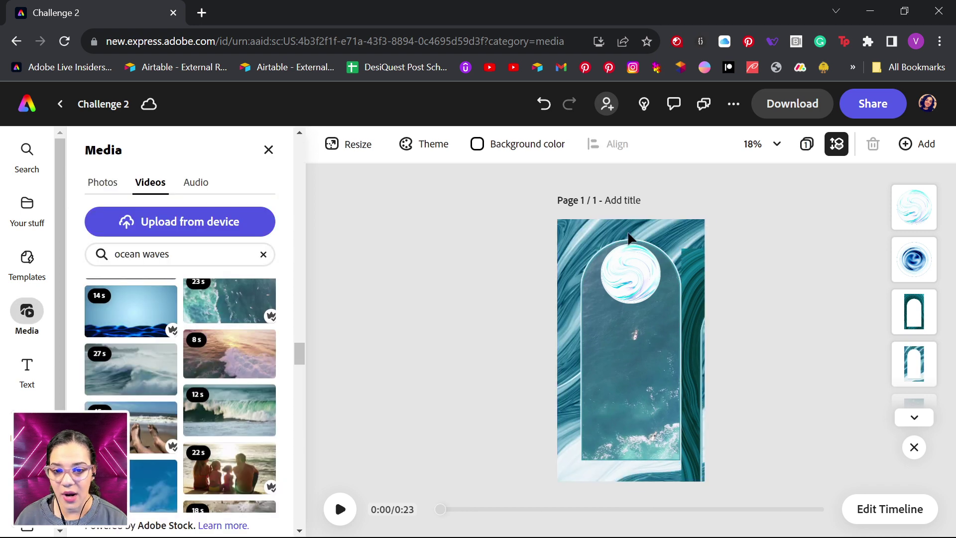
{"action": "left_click_drag", "start_coordinate": [697, 281], "coordinate": [745, 247]}
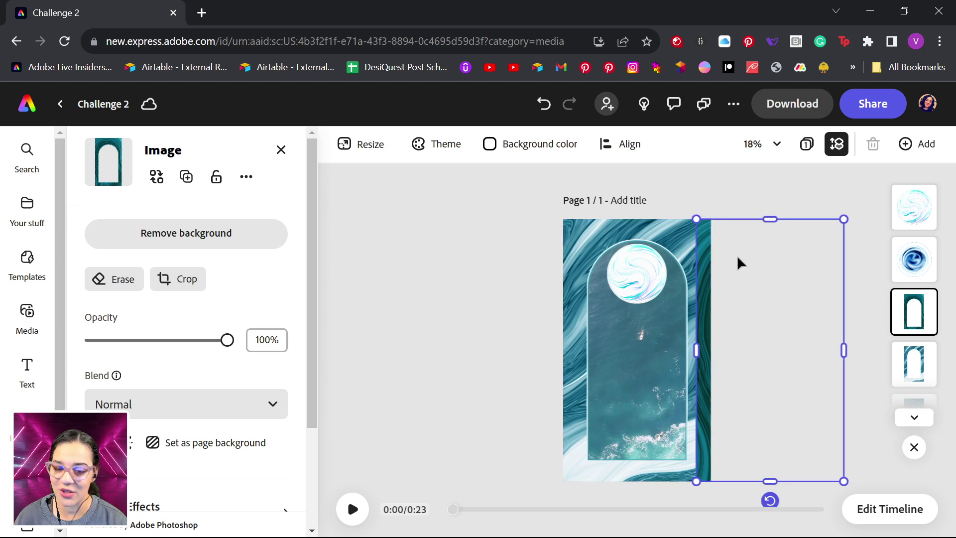
{"action": "left_click", "coordinate": [739, 261]}
Step: Delete the dark blue circle from behind the white swirl circle, and position the white one centred near the arch's top
{"action": "left_click_drag", "start_coordinate": [632, 284], "coordinate": [643, 375]}
{"action": "left_click", "coordinate": [636, 298]}
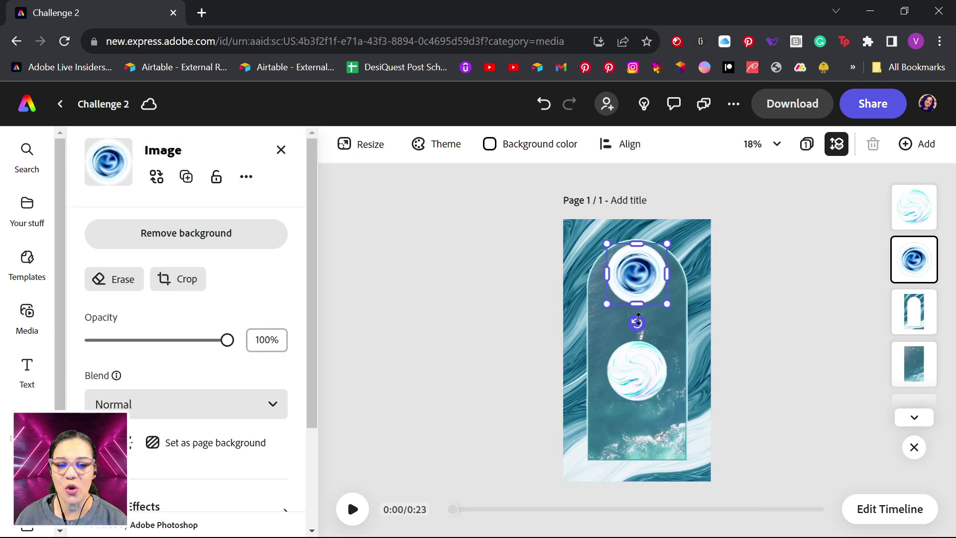
{"action": "key", "text": "Delete"}
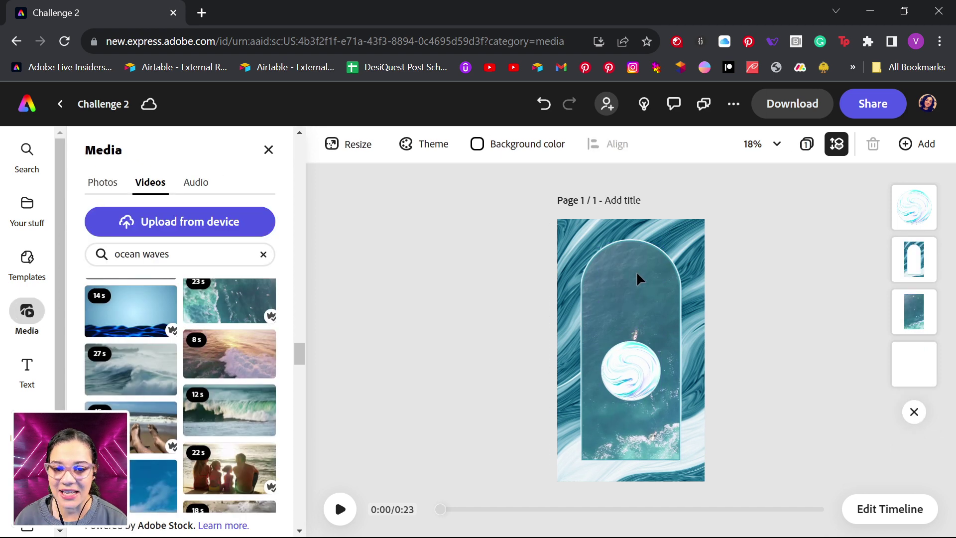
{"action": "left_click_drag", "start_coordinate": [635, 387], "coordinate": [640, 292]}
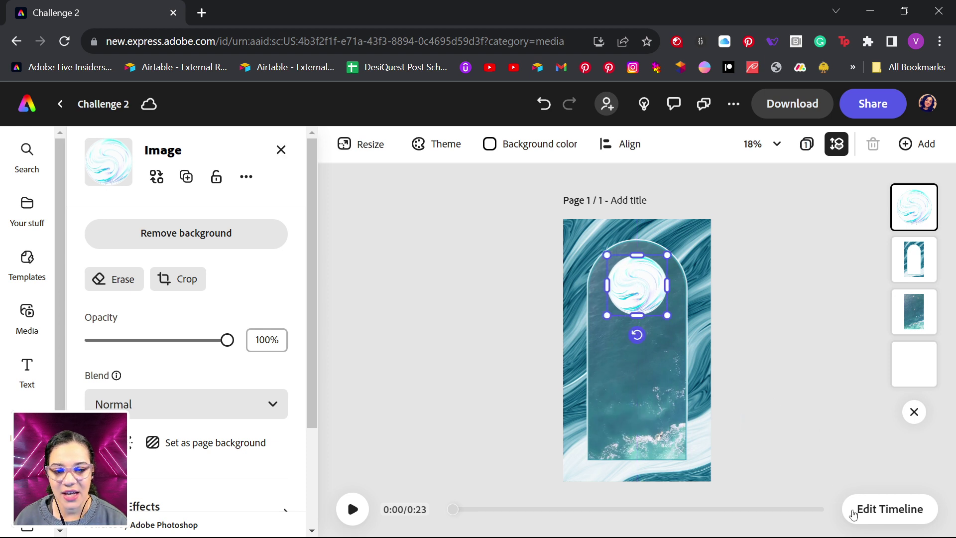
Step: Open the timeline for editing and turn on layer timing for the white swirl circle
{"action": "left_click", "coordinate": [891, 513]}
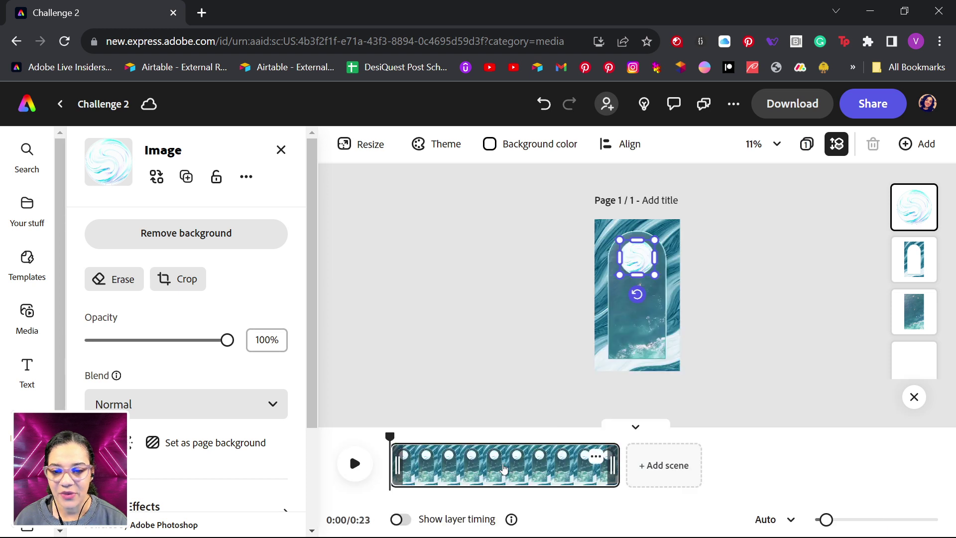
{"action": "left_click", "coordinate": [401, 521]}
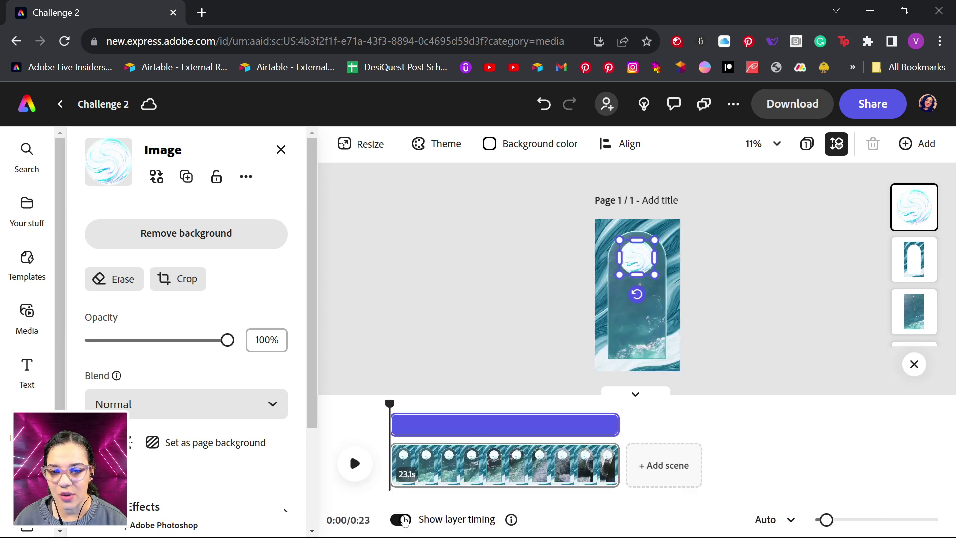
Step: Trim the layer timings so the white swirl circle starts at 0:14 and the arch frame runs from 0:05 to 0:12
{"action": "left_click_drag", "start_coordinate": [394, 425], "coordinate": [536, 428]}
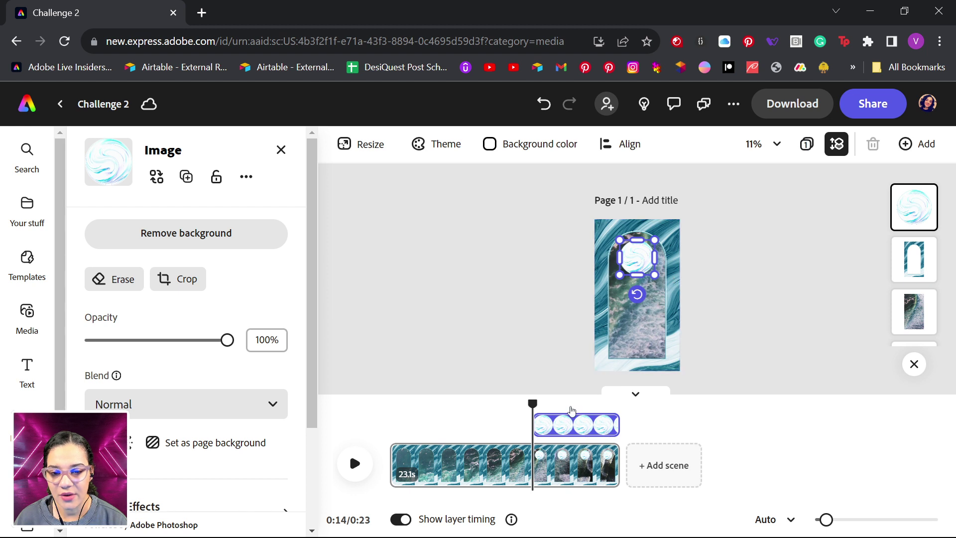
{"action": "left_click", "coordinate": [675, 295]}
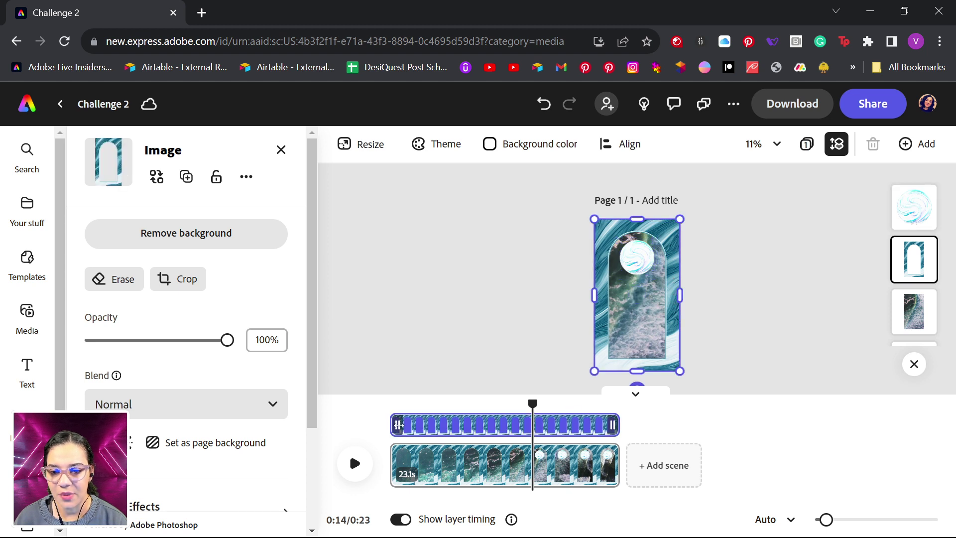
{"action": "left_click_drag", "start_coordinate": [397, 425], "coordinate": [390, 402]}
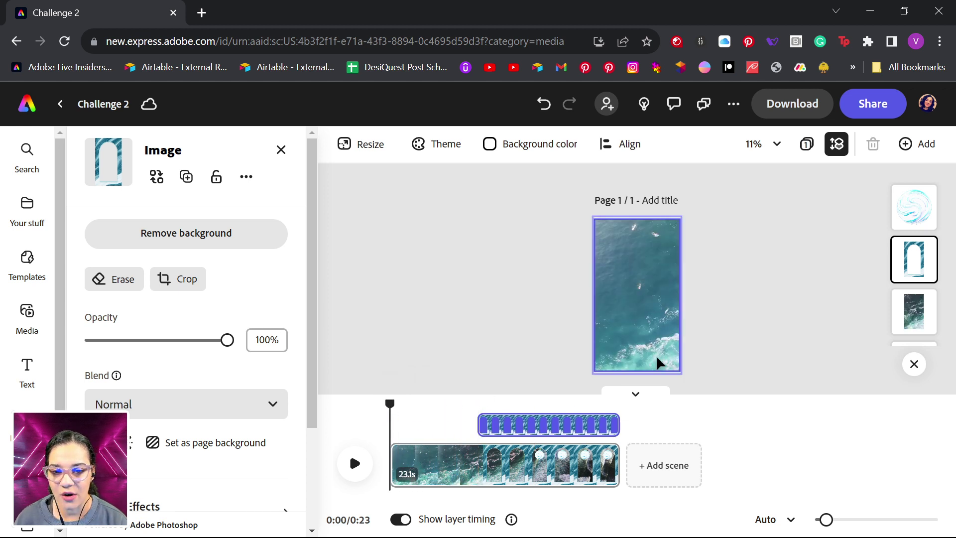
{"action": "key", "text": "space"}
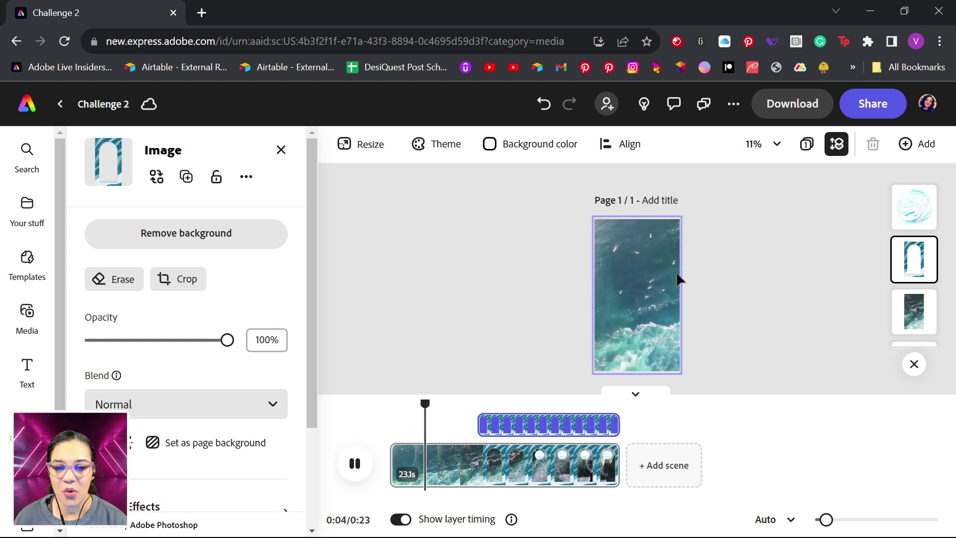
{"action": "key", "text": "space"}
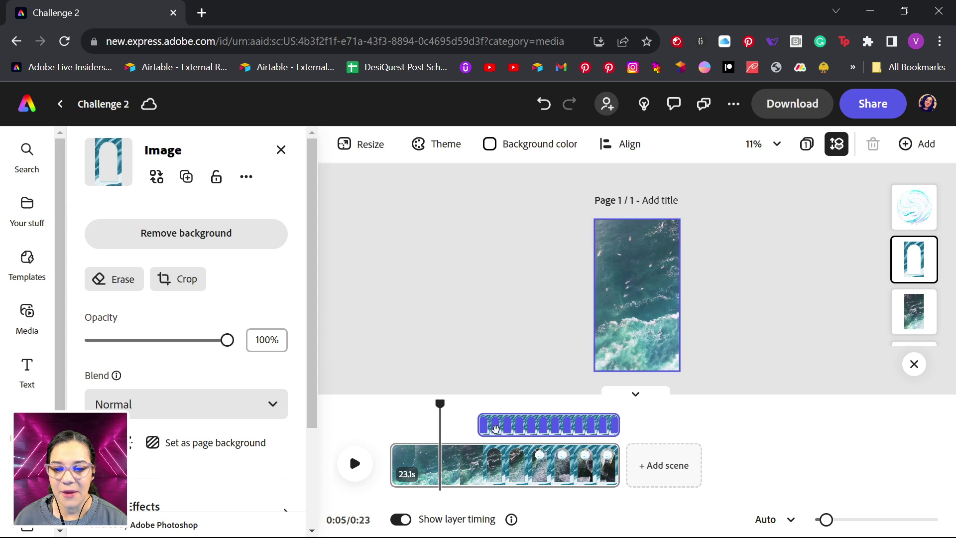
{"action": "left_click_drag", "start_coordinate": [483, 432], "coordinate": [449, 437]}
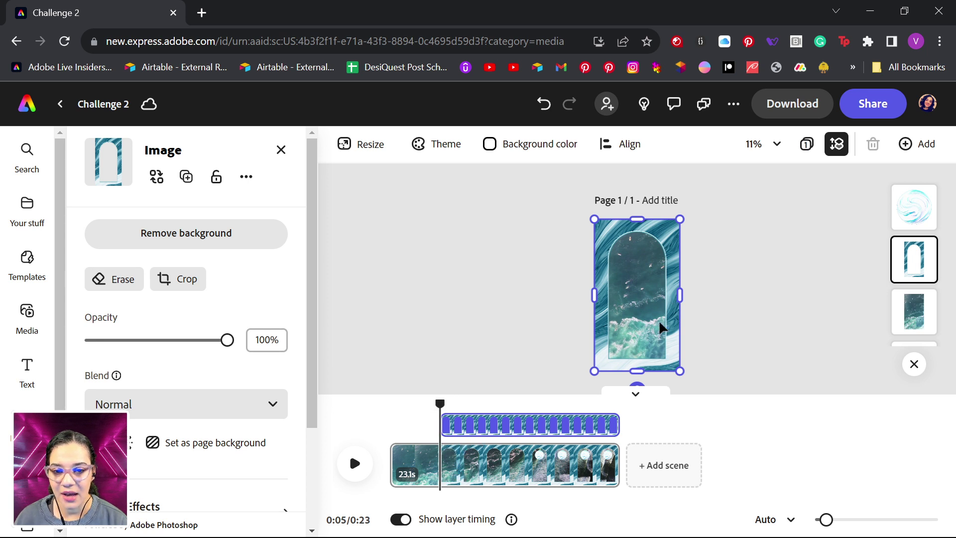
{"action": "left_click_drag", "start_coordinate": [618, 425], "coordinate": [508, 456]}
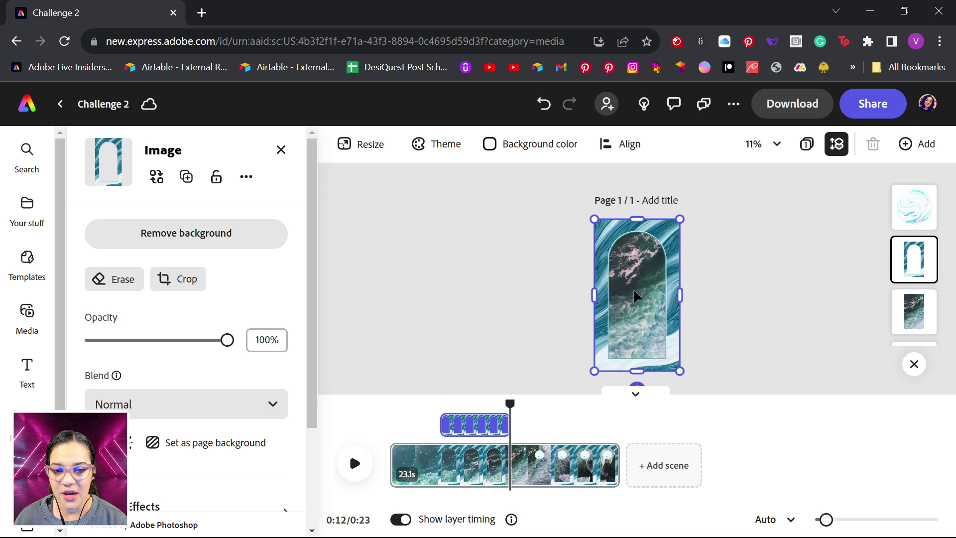
{"action": "left_click_drag", "start_coordinate": [546, 417], "coordinate": [388, 423]}
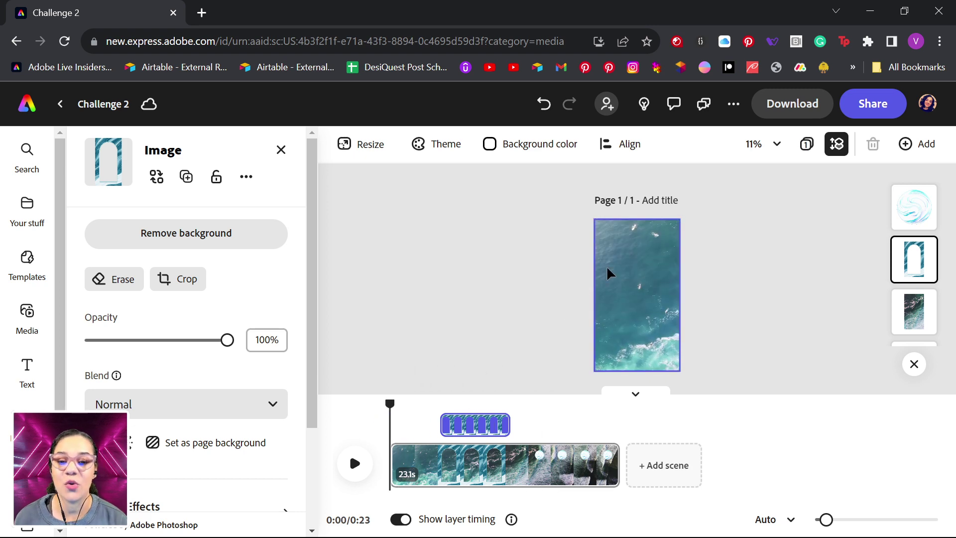
{"action": "left_click", "coordinate": [741, 284]}
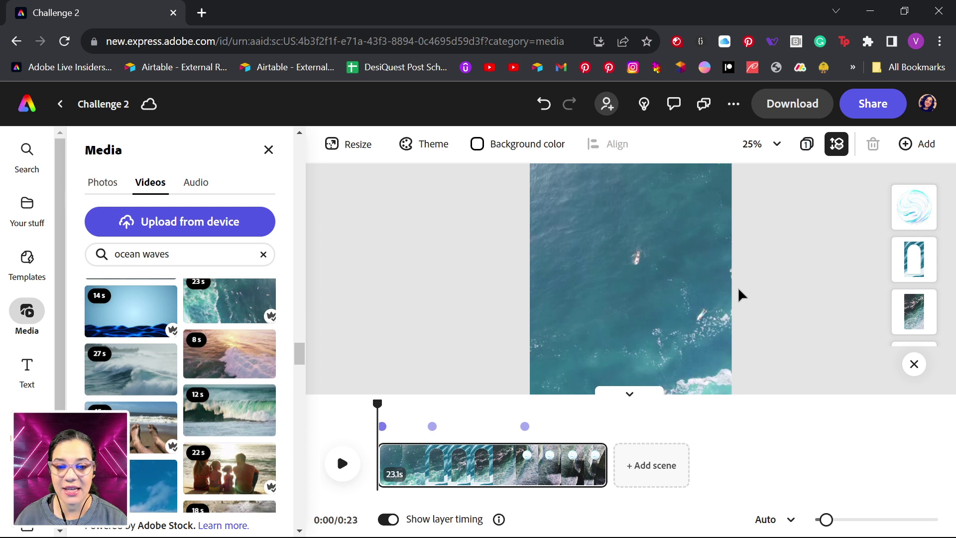
{"action": "left_click", "coordinate": [630, 396]}
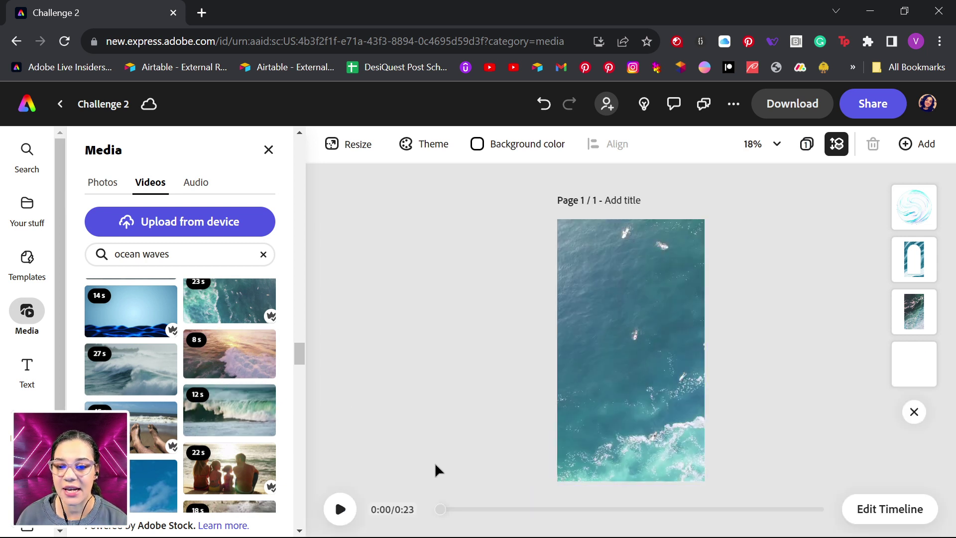
{"action": "left_click", "coordinate": [874, 509]}
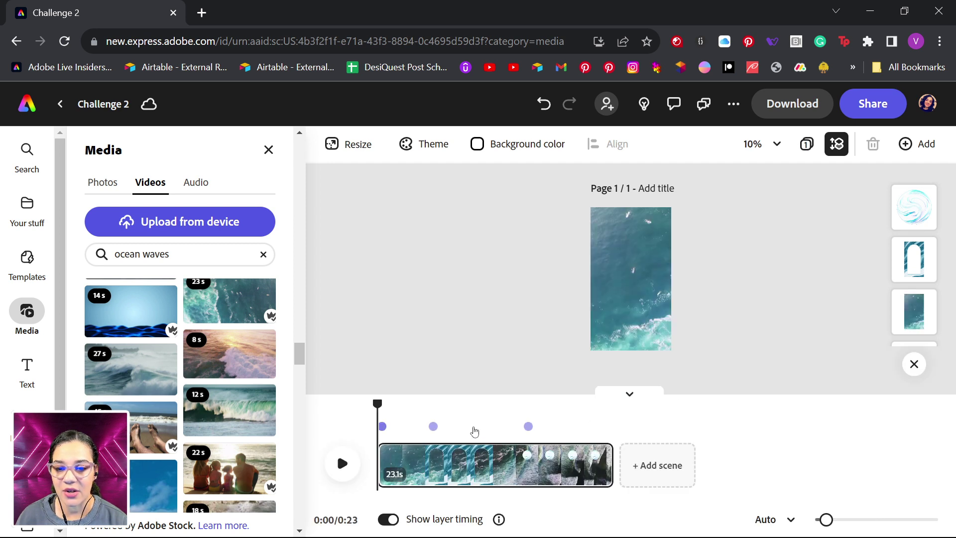
Step: Apply a Fade in animation and a Fade out animation to the teal-and-white arch frame
{"action": "left_click_drag", "start_coordinate": [377, 404], "coordinate": [431, 404]}
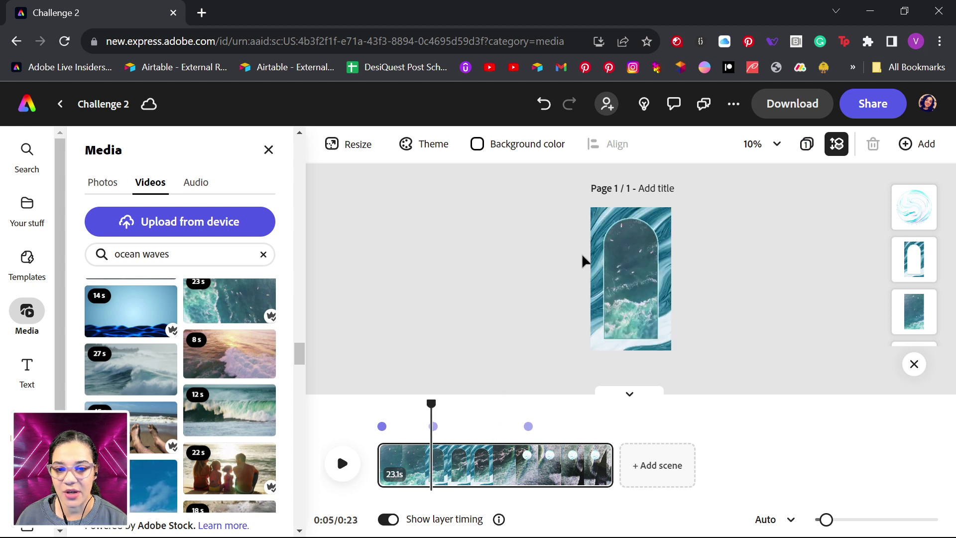
{"action": "left_click", "coordinate": [607, 222]}
{"action": "scroll", "coordinate": [228, 324], "scroll_direction": "down", "scroll_amount": 3}
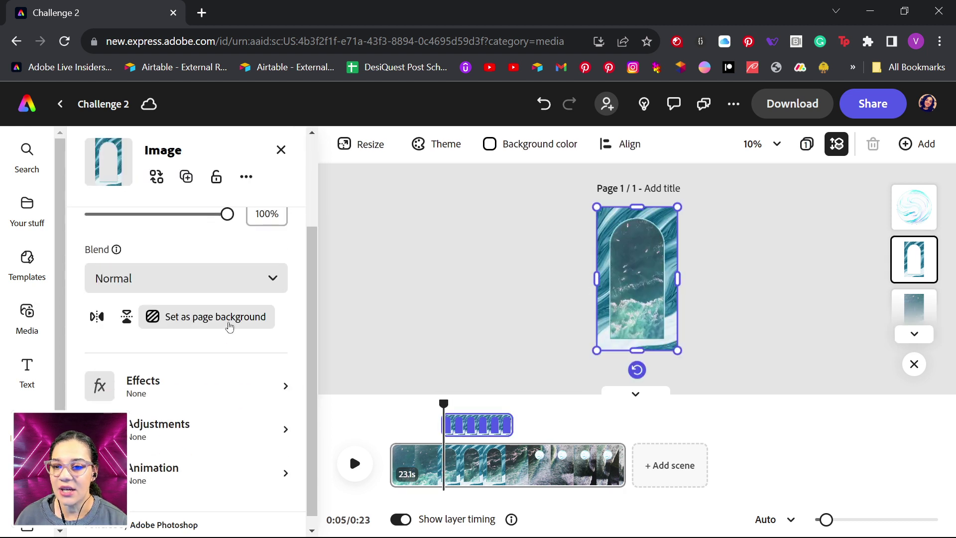
{"action": "left_click", "coordinate": [208, 466]}
{"action": "left_click", "coordinate": [119, 225]}
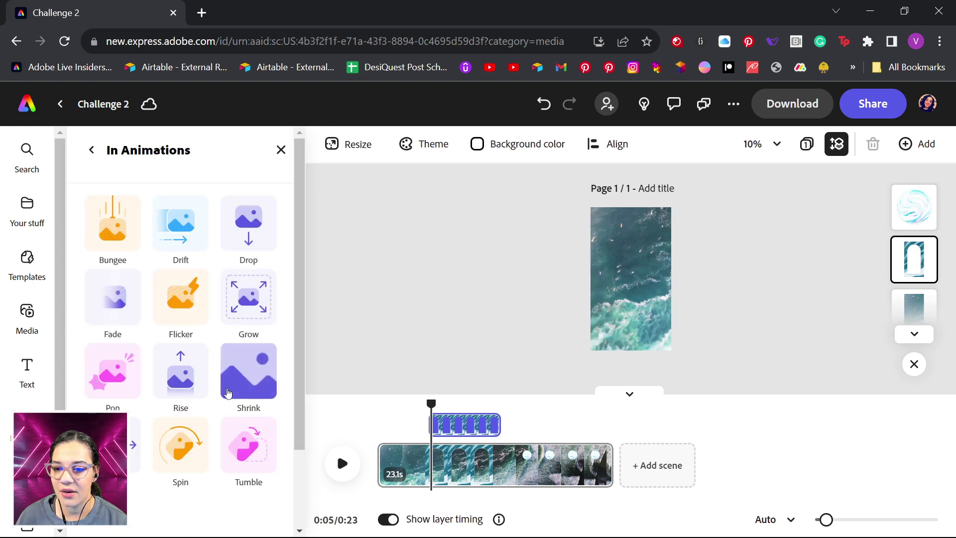
{"action": "scroll", "coordinate": [224, 404], "scroll_direction": "down", "scroll_amount": 2}
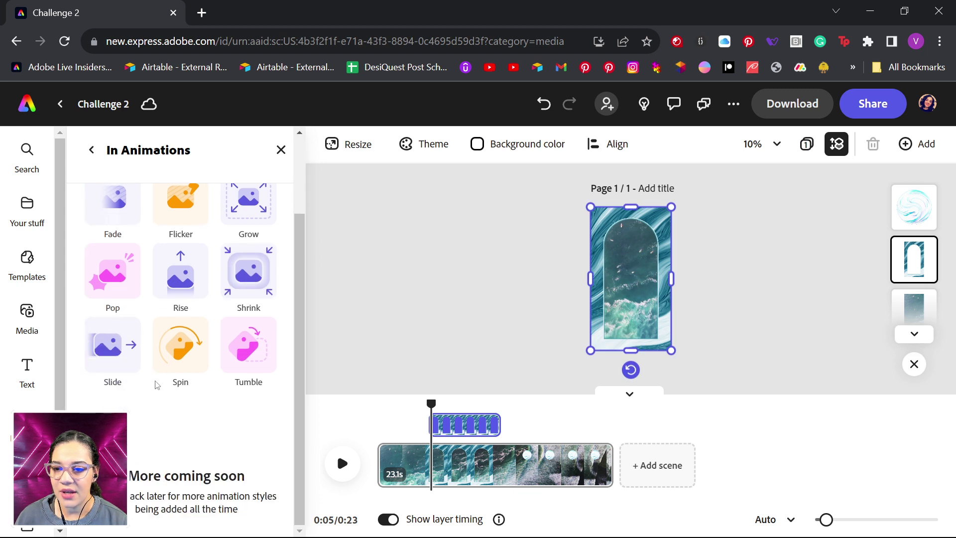
{"action": "scroll", "coordinate": [175, 363], "scroll_direction": "up", "scroll_amount": 2}
{"action": "left_click", "coordinate": [112, 298]}
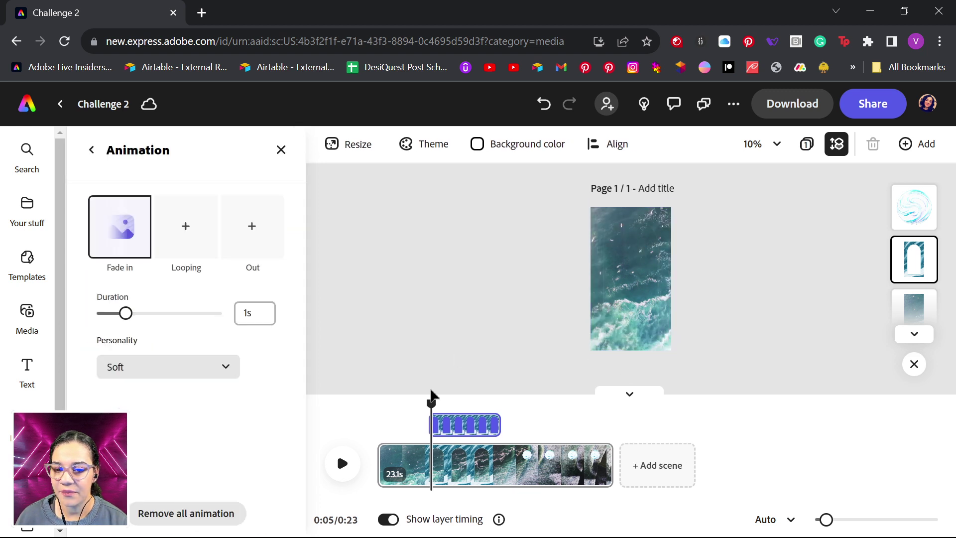
{"action": "left_click", "coordinate": [252, 226]}
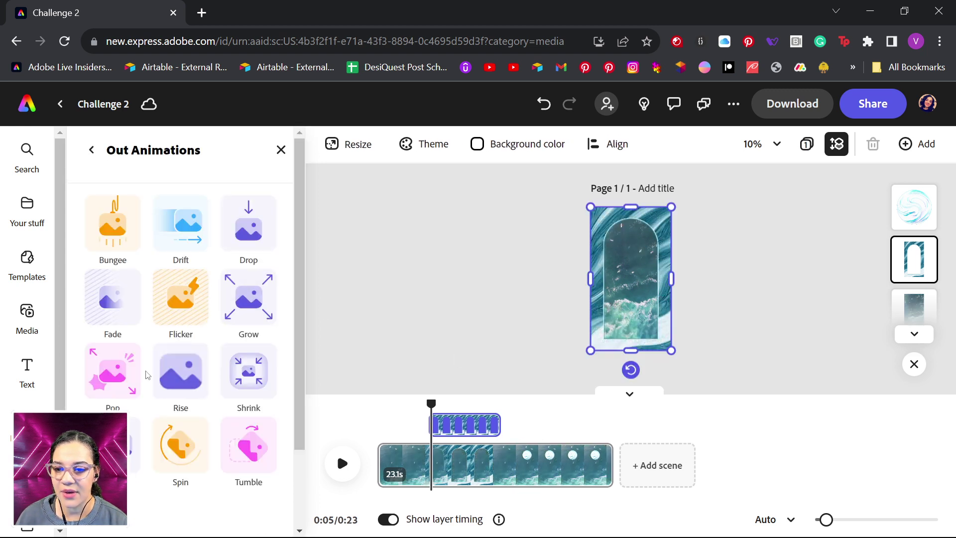
{"action": "scroll", "coordinate": [146, 358], "scroll_direction": "down", "scroll_amount": 2}
{"action": "left_click", "coordinate": [113, 204]}
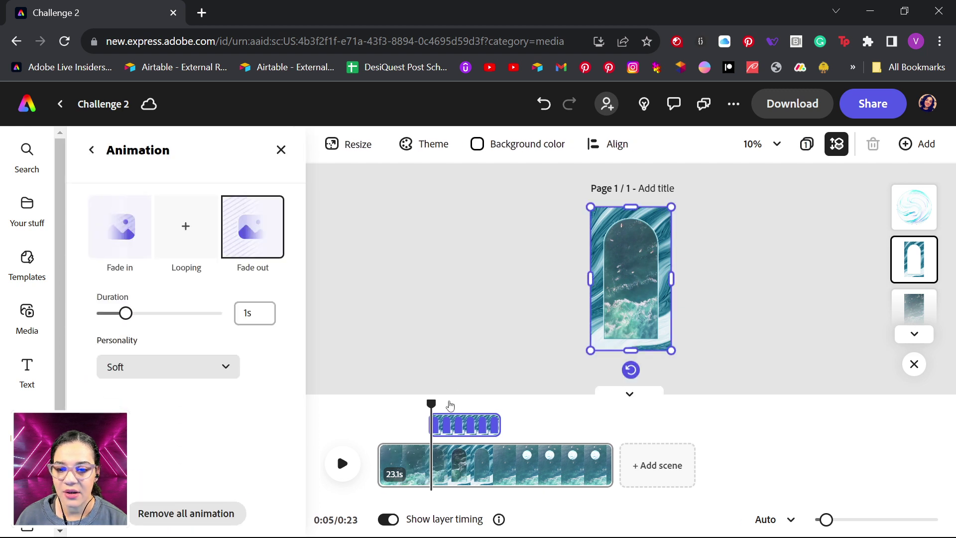
Step: Apply a Fade in animation and a Fade out animation to the white swirl circle
{"action": "left_click_drag", "start_coordinate": [426, 405], "coordinate": [563, 404]}
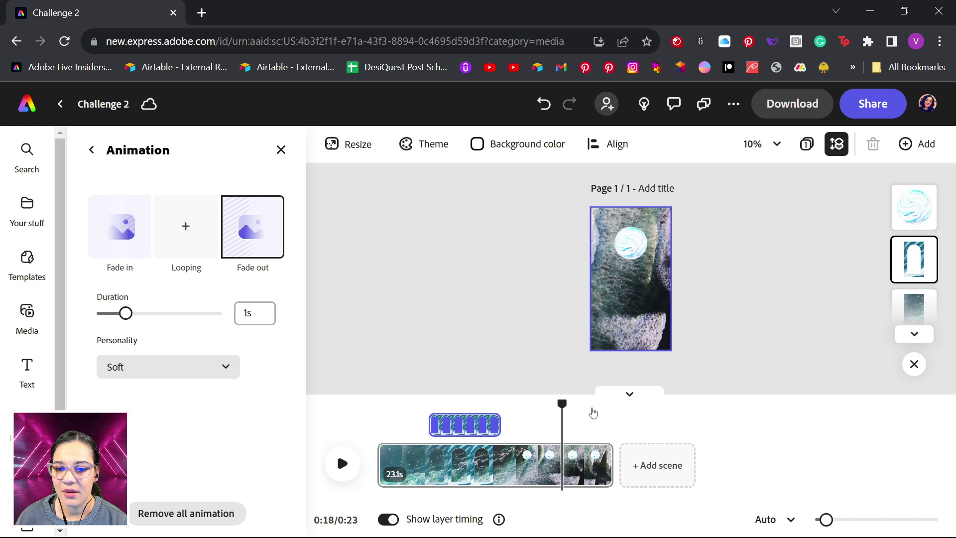
{"action": "left_click", "coordinate": [633, 244]}
{"action": "scroll", "coordinate": [154, 324], "scroll_direction": "down", "scroll_amount": 3}
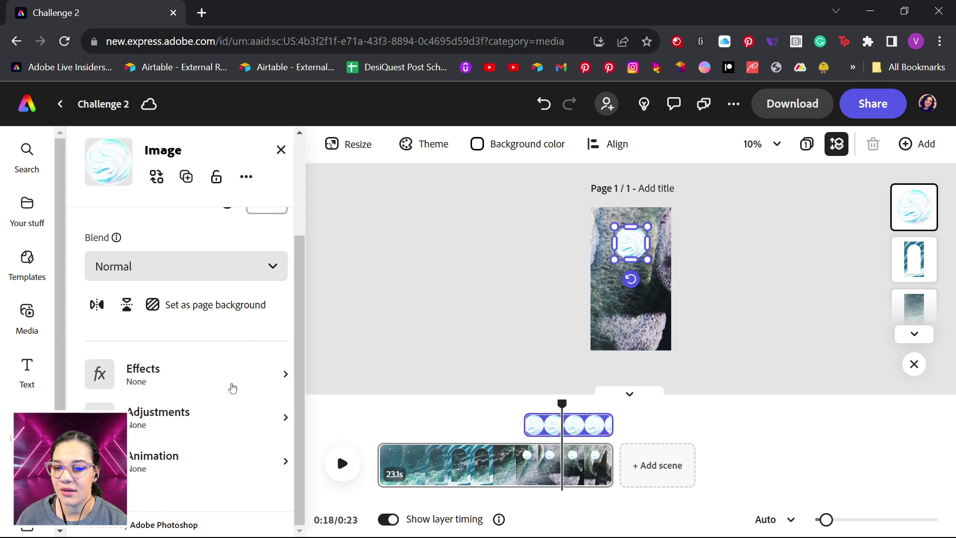
{"action": "left_click", "coordinate": [192, 467]}
{"action": "left_click", "coordinate": [117, 225]}
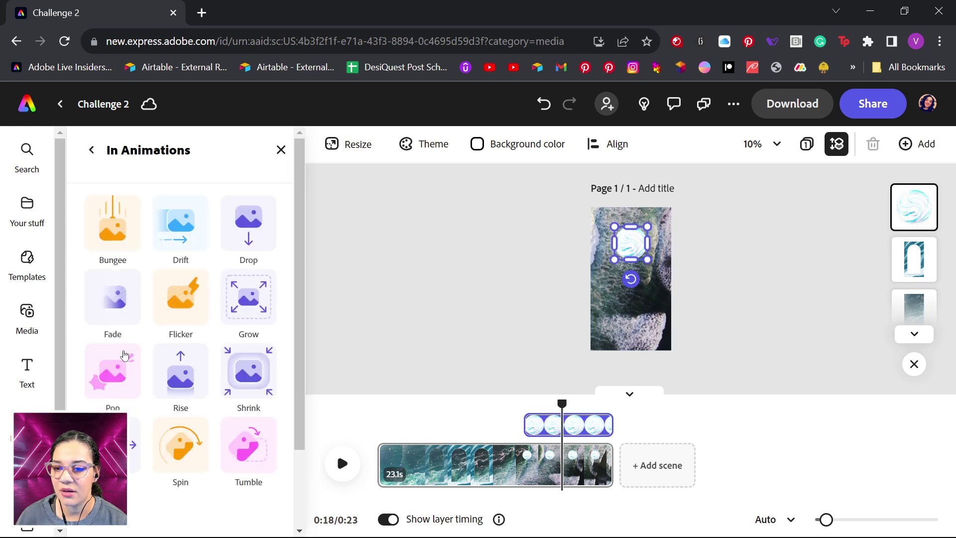
{"action": "scroll", "coordinate": [121, 358], "scroll_direction": "down", "scroll_amount": 2}
{"action": "left_click", "coordinate": [113, 203]}
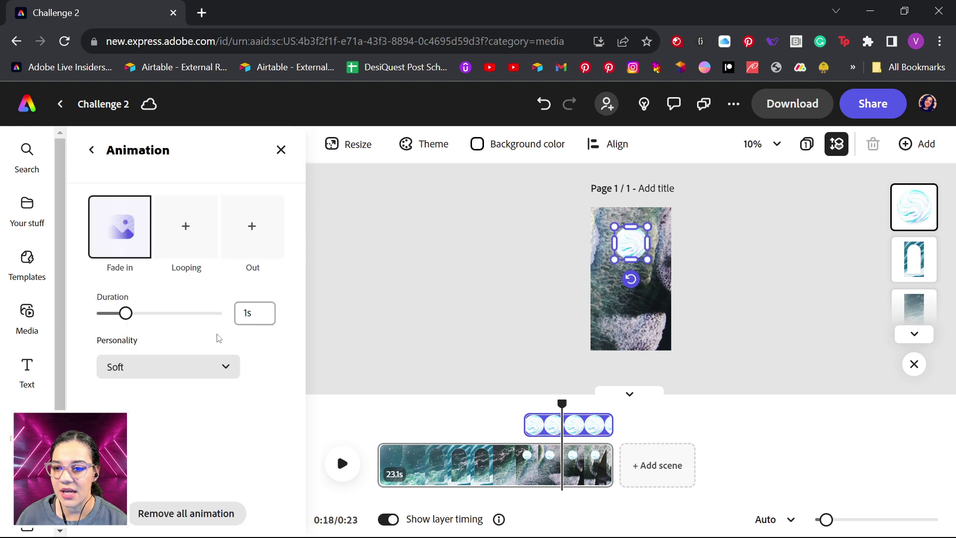
{"action": "left_click", "coordinate": [260, 233]}
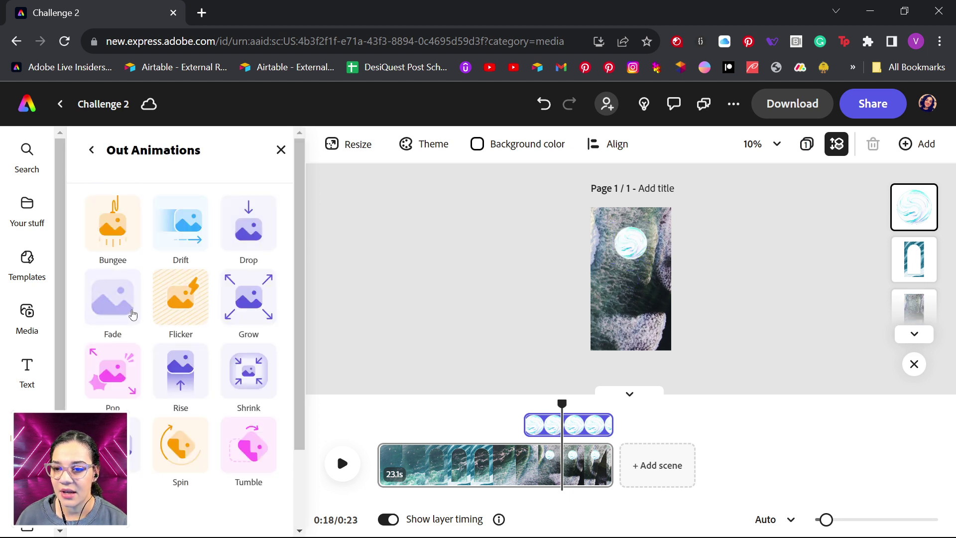
{"action": "left_click", "coordinate": [113, 306]}
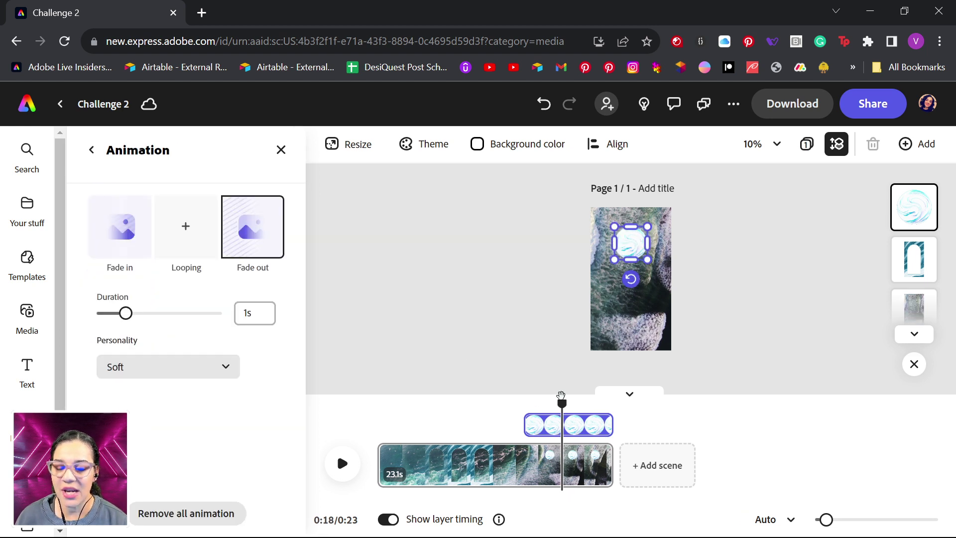
Step: Collapse the timeline and preview the animated design from the beginning, then return playback to the start
{"action": "left_click_drag", "start_coordinate": [566, 405], "coordinate": [377, 403]}
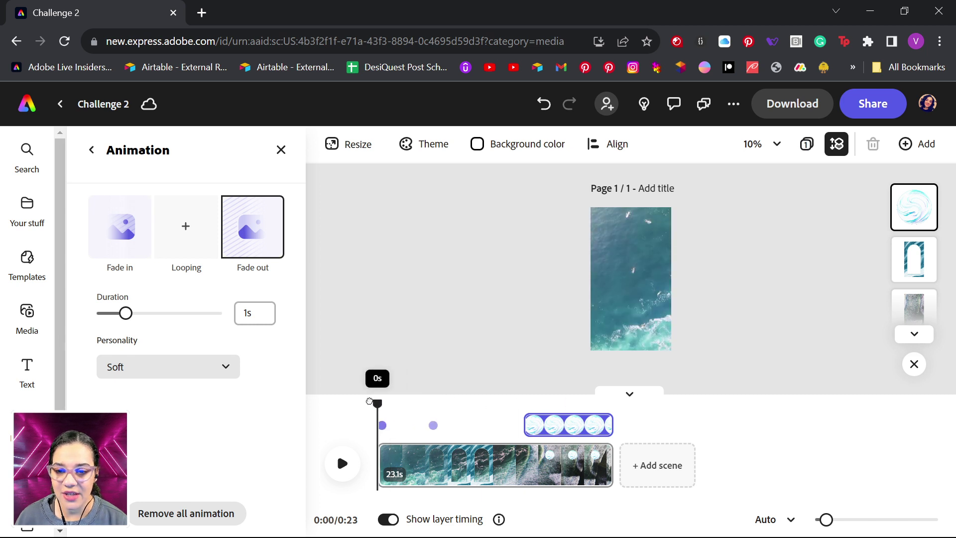
{"action": "left_click", "coordinate": [630, 394]}
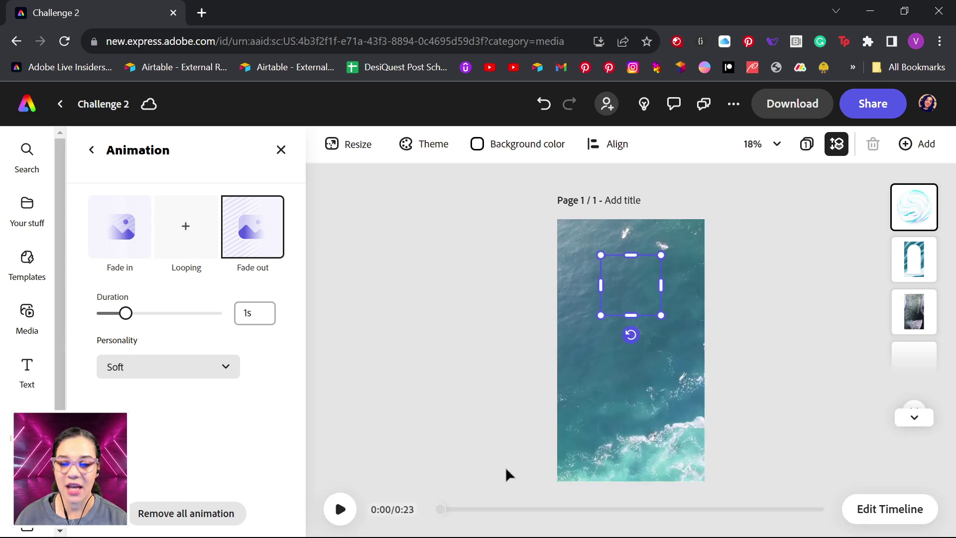
{"action": "left_click", "coordinate": [340, 509]}
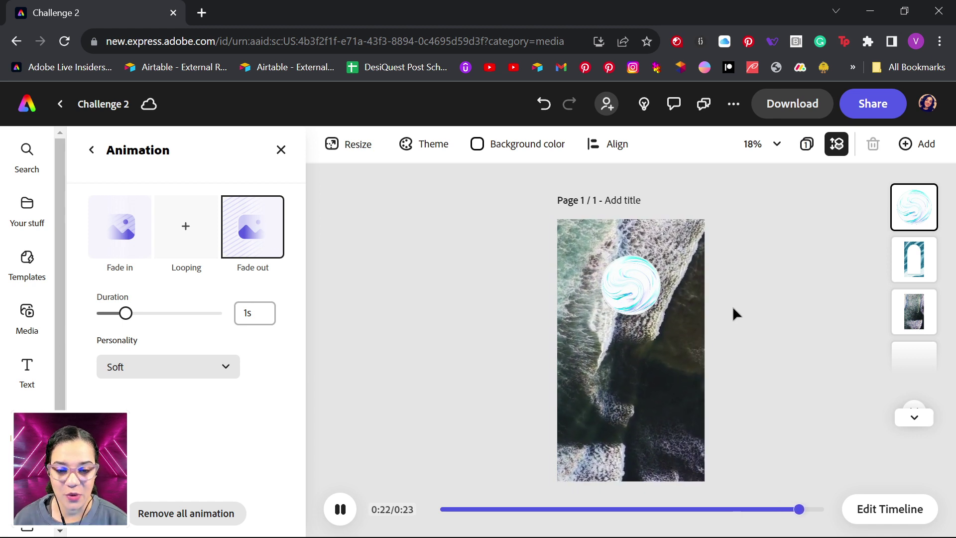
{"action": "left_click", "coordinate": [345, 509]}
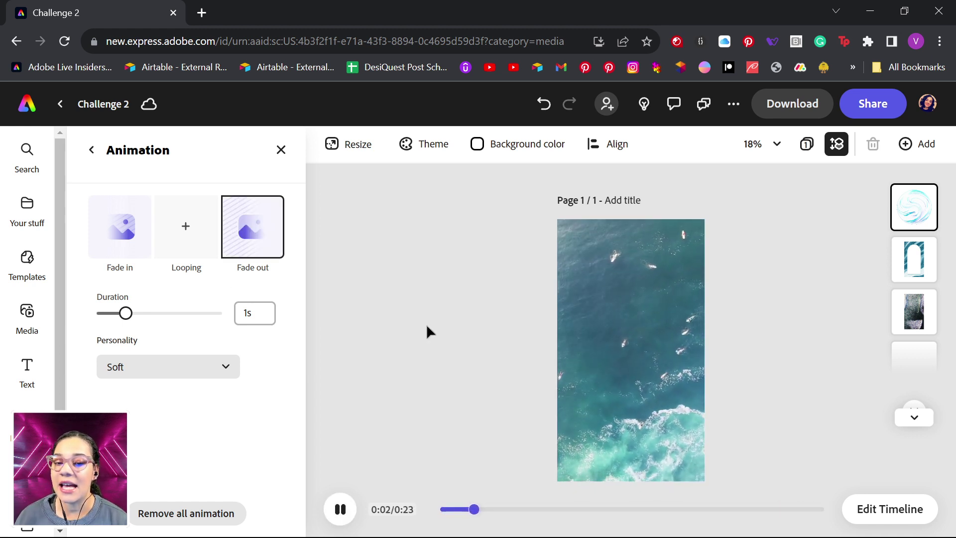
{"action": "left_click", "coordinate": [344, 508]}
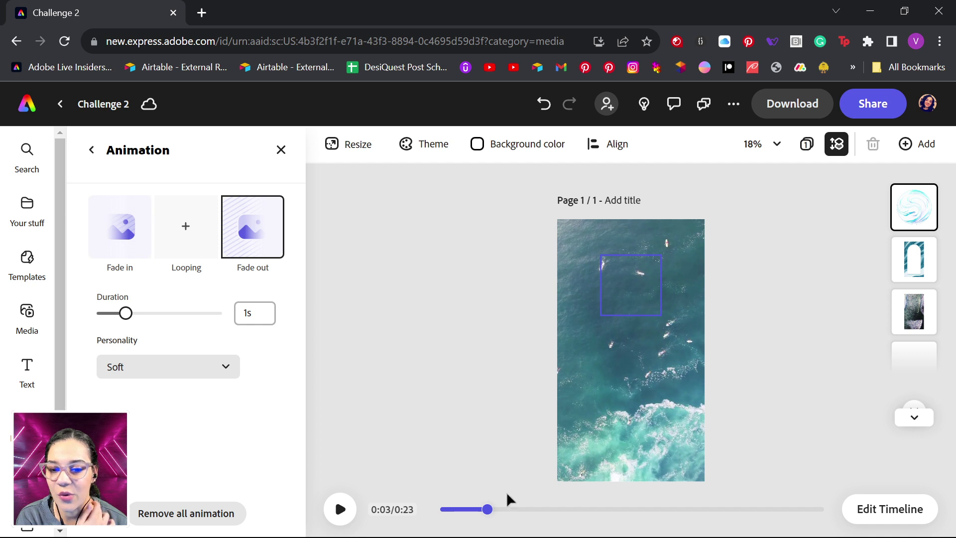
{"action": "left_click_drag", "start_coordinate": [487, 509], "coordinate": [425, 513]}
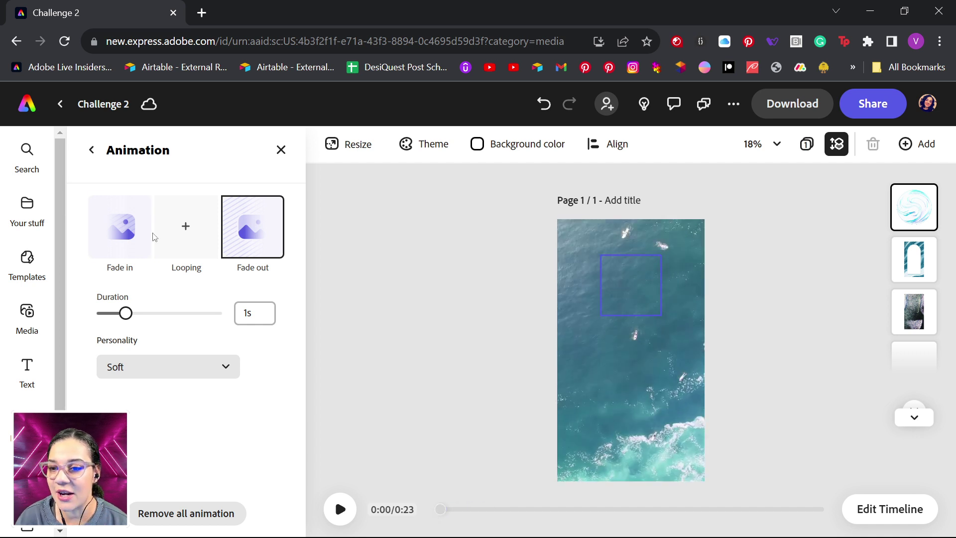
Step: Record a voiceover about 22 s long over the design using the default microphone
{"action": "left_click", "coordinate": [91, 150]}
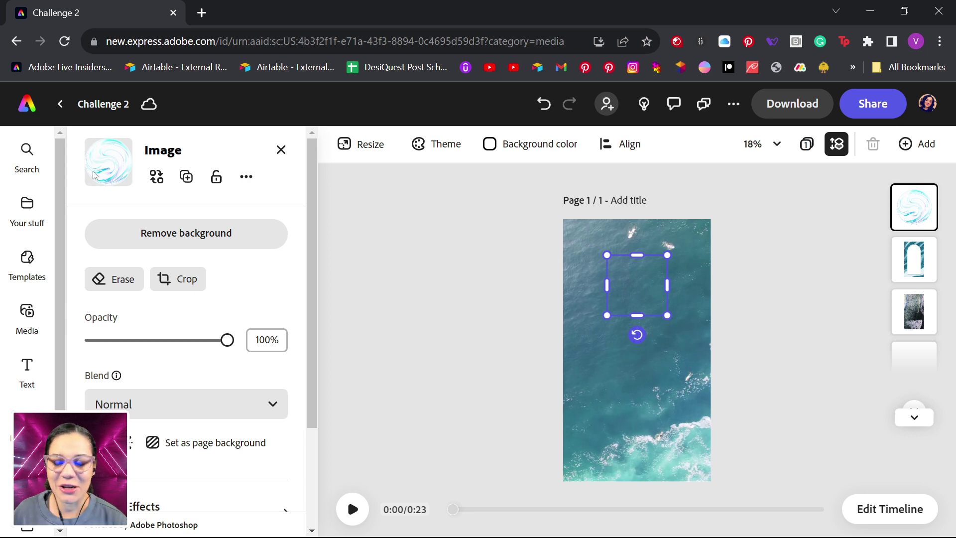
{"action": "left_click", "coordinate": [282, 152]}
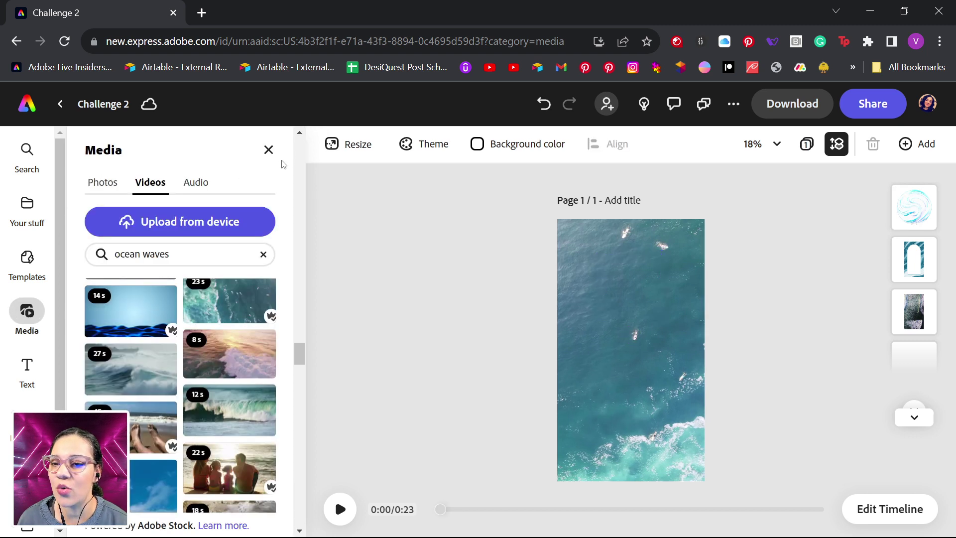
{"action": "left_click", "coordinate": [203, 188]}
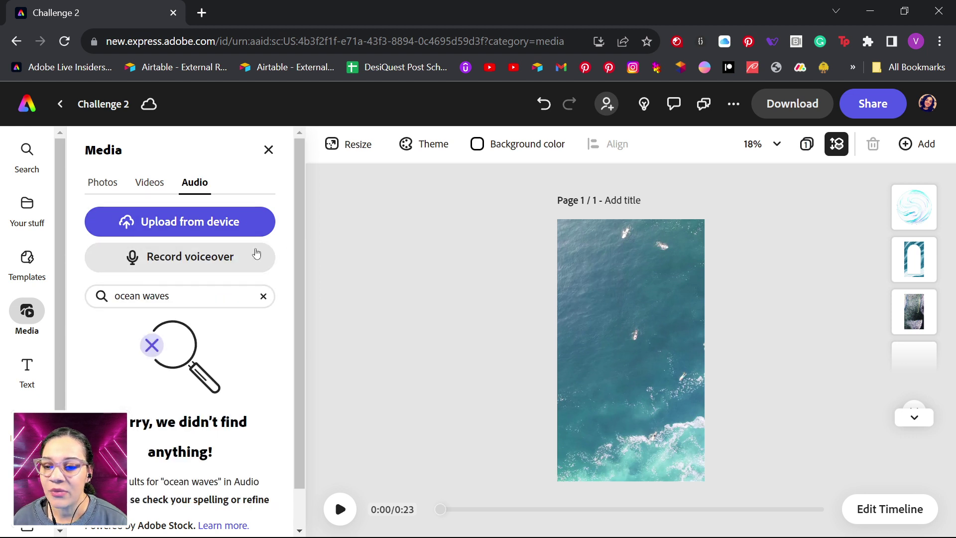
{"action": "left_click", "coordinate": [182, 258]}
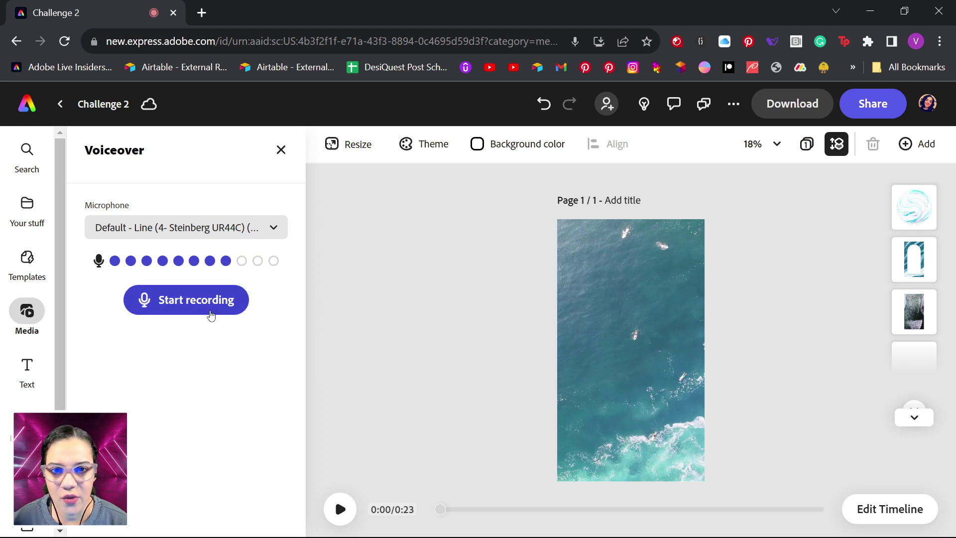
{"action": "left_click", "coordinate": [180, 308]}
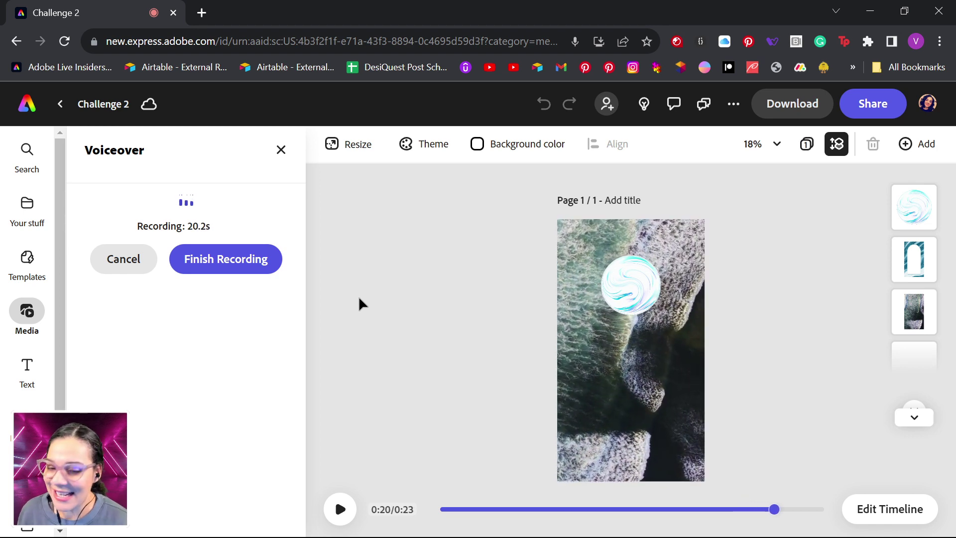
{"action": "left_click", "coordinate": [239, 263]}
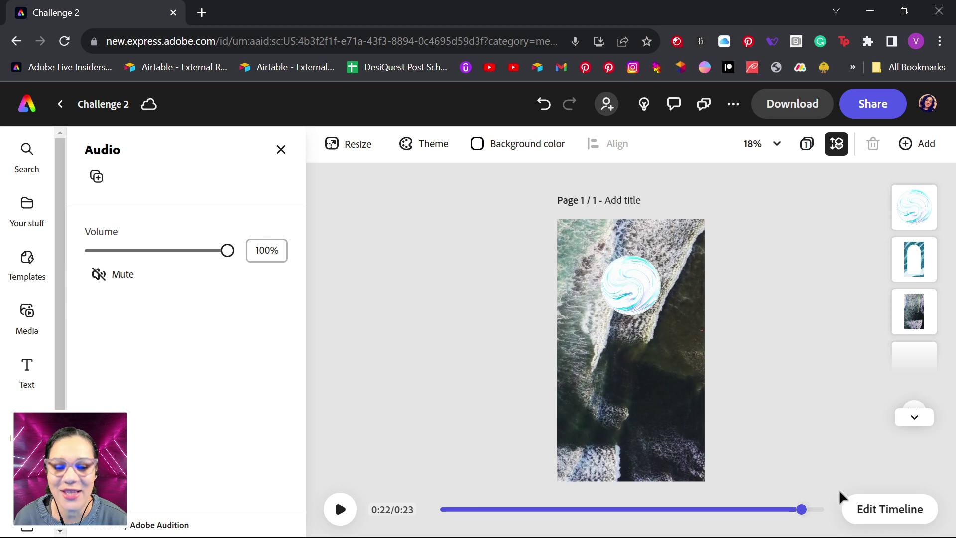
Step: Reopen the timeline and play back the opening seconds of the design to check the voiceover
{"action": "left_click", "coordinate": [867, 509]}
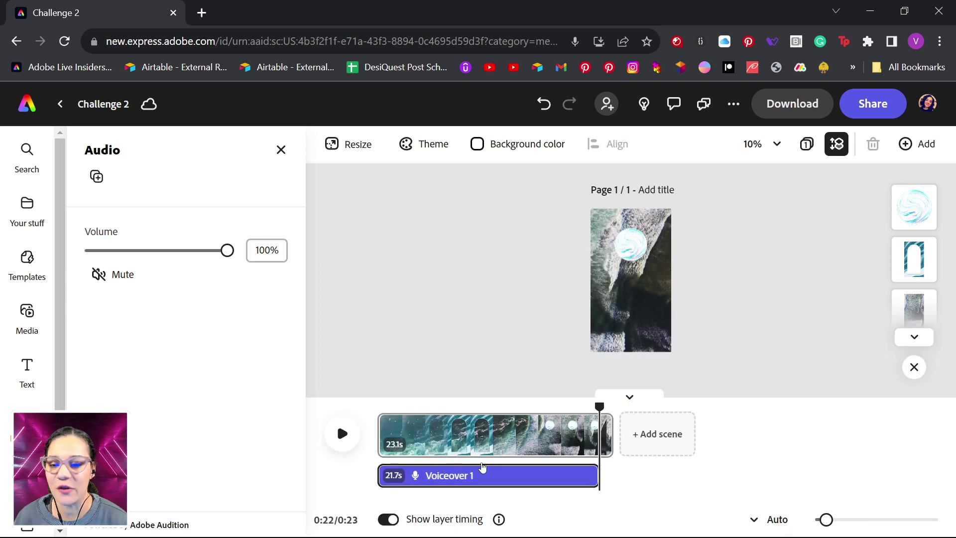
{"action": "left_click_drag", "start_coordinate": [600, 410], "coordinate": [378, 408]}
{"action": "left_click", "coordinate": [342, 435]}
{"action": "left_click", "coordinate": [341, 434]}
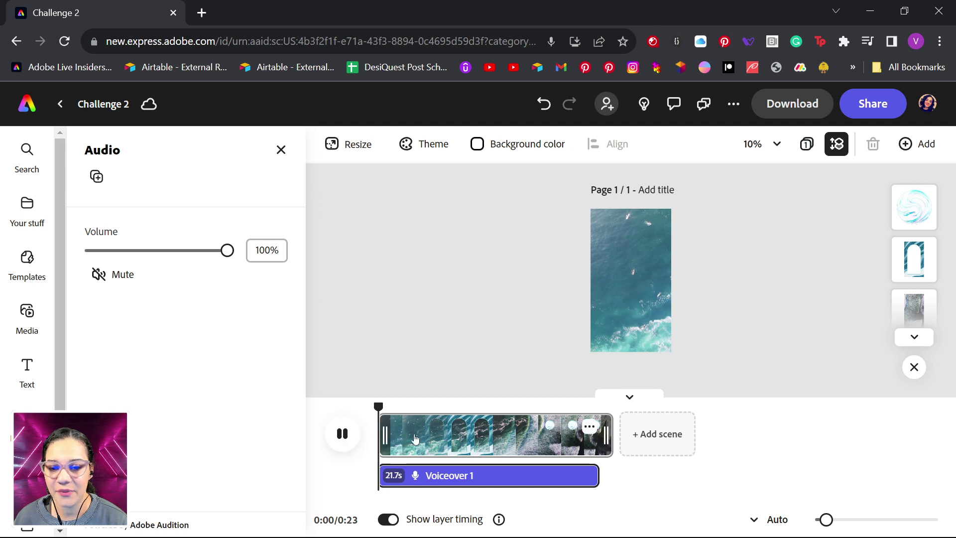
{"action": "key", "text": "space"}
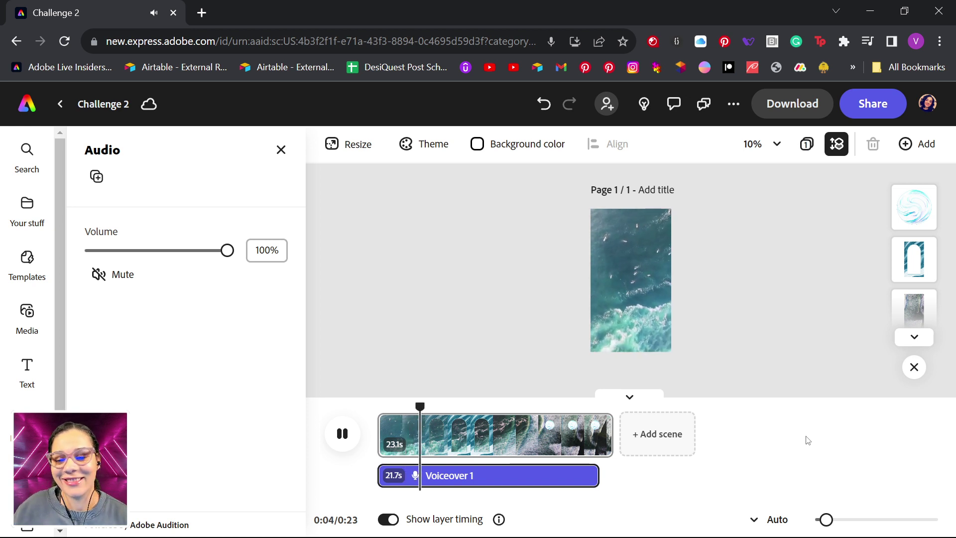
{"action": "left_click", "coordinate": [357, 449]}
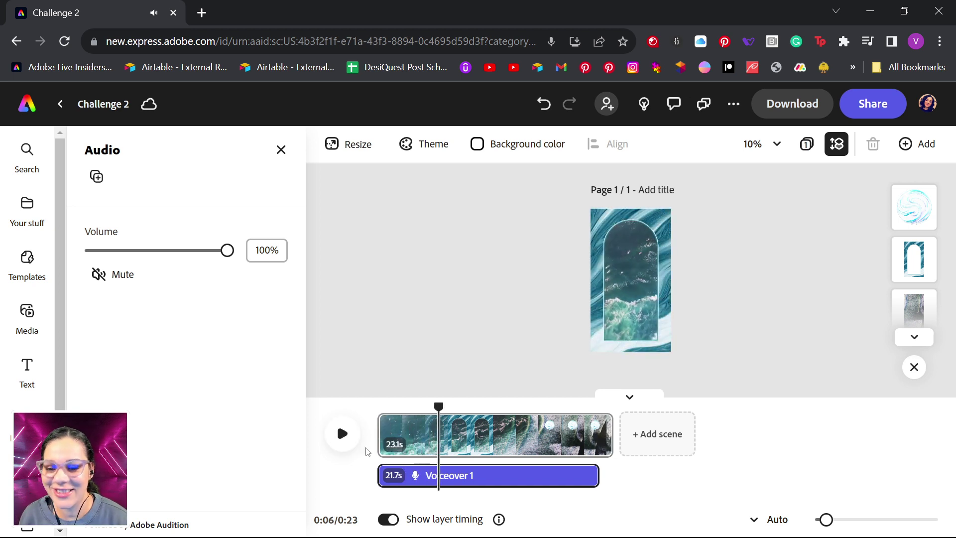